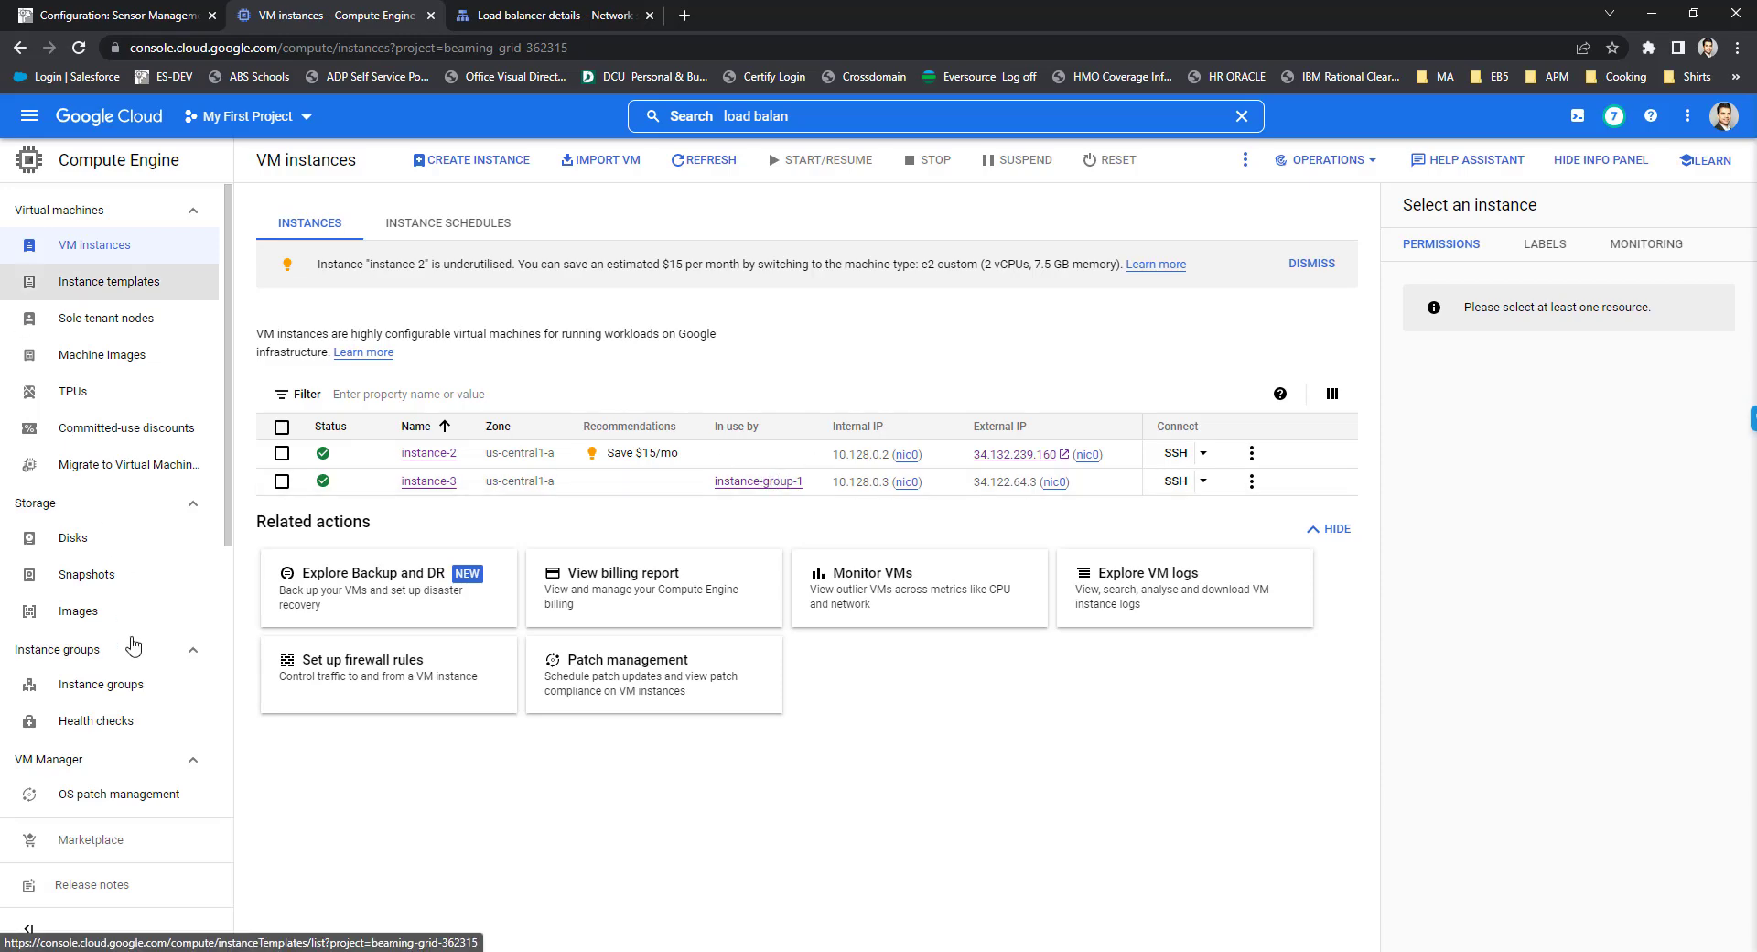
# Step: Examine the machine, boot disk, access and firewall options offered when creating a new instance template, leaving the form without creating one
pyautogui.click(142, 684)
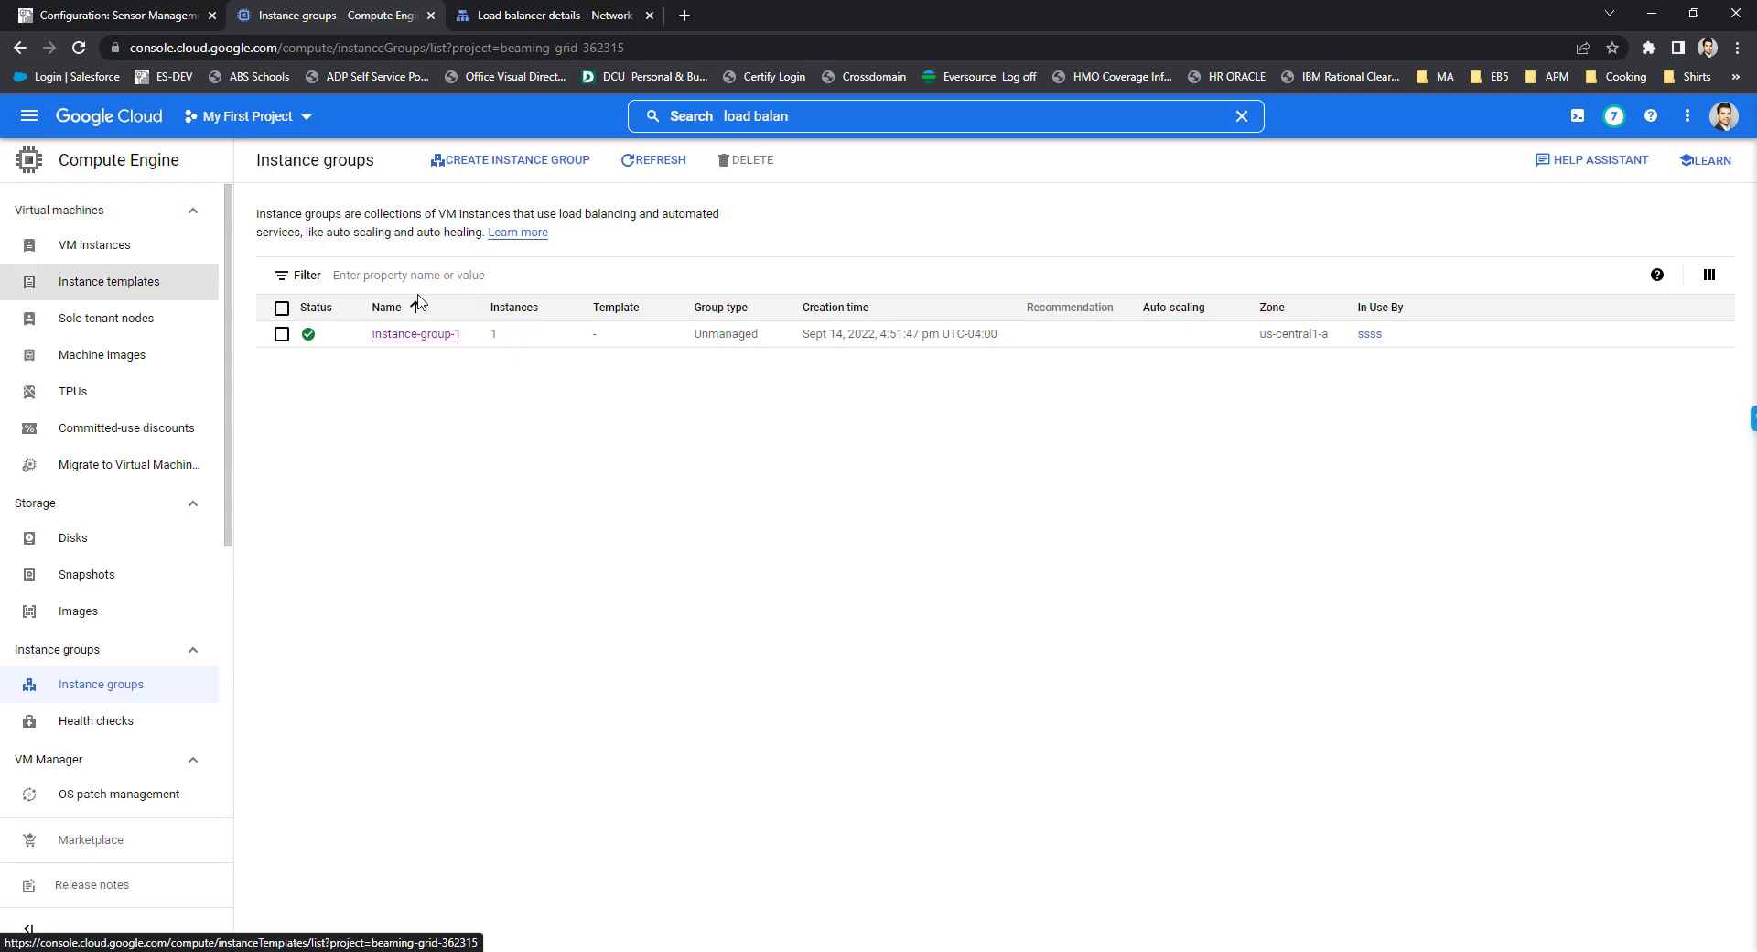
pyautogui.click(117, 282)
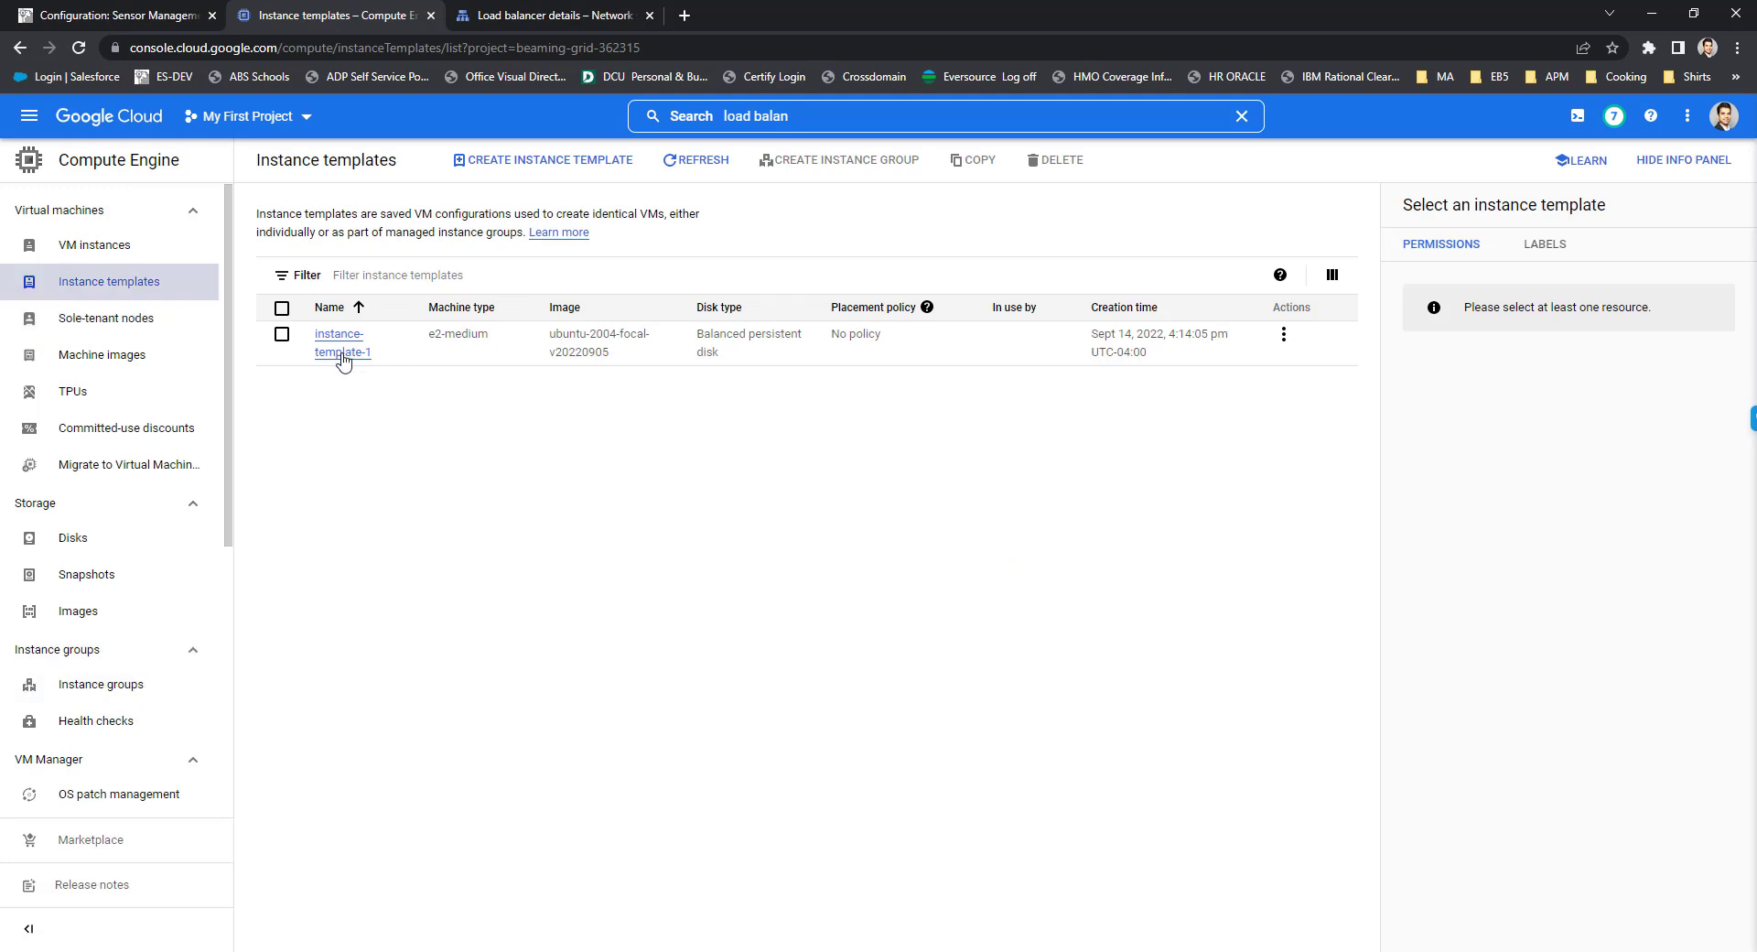
pyautogui.click(547, 161)
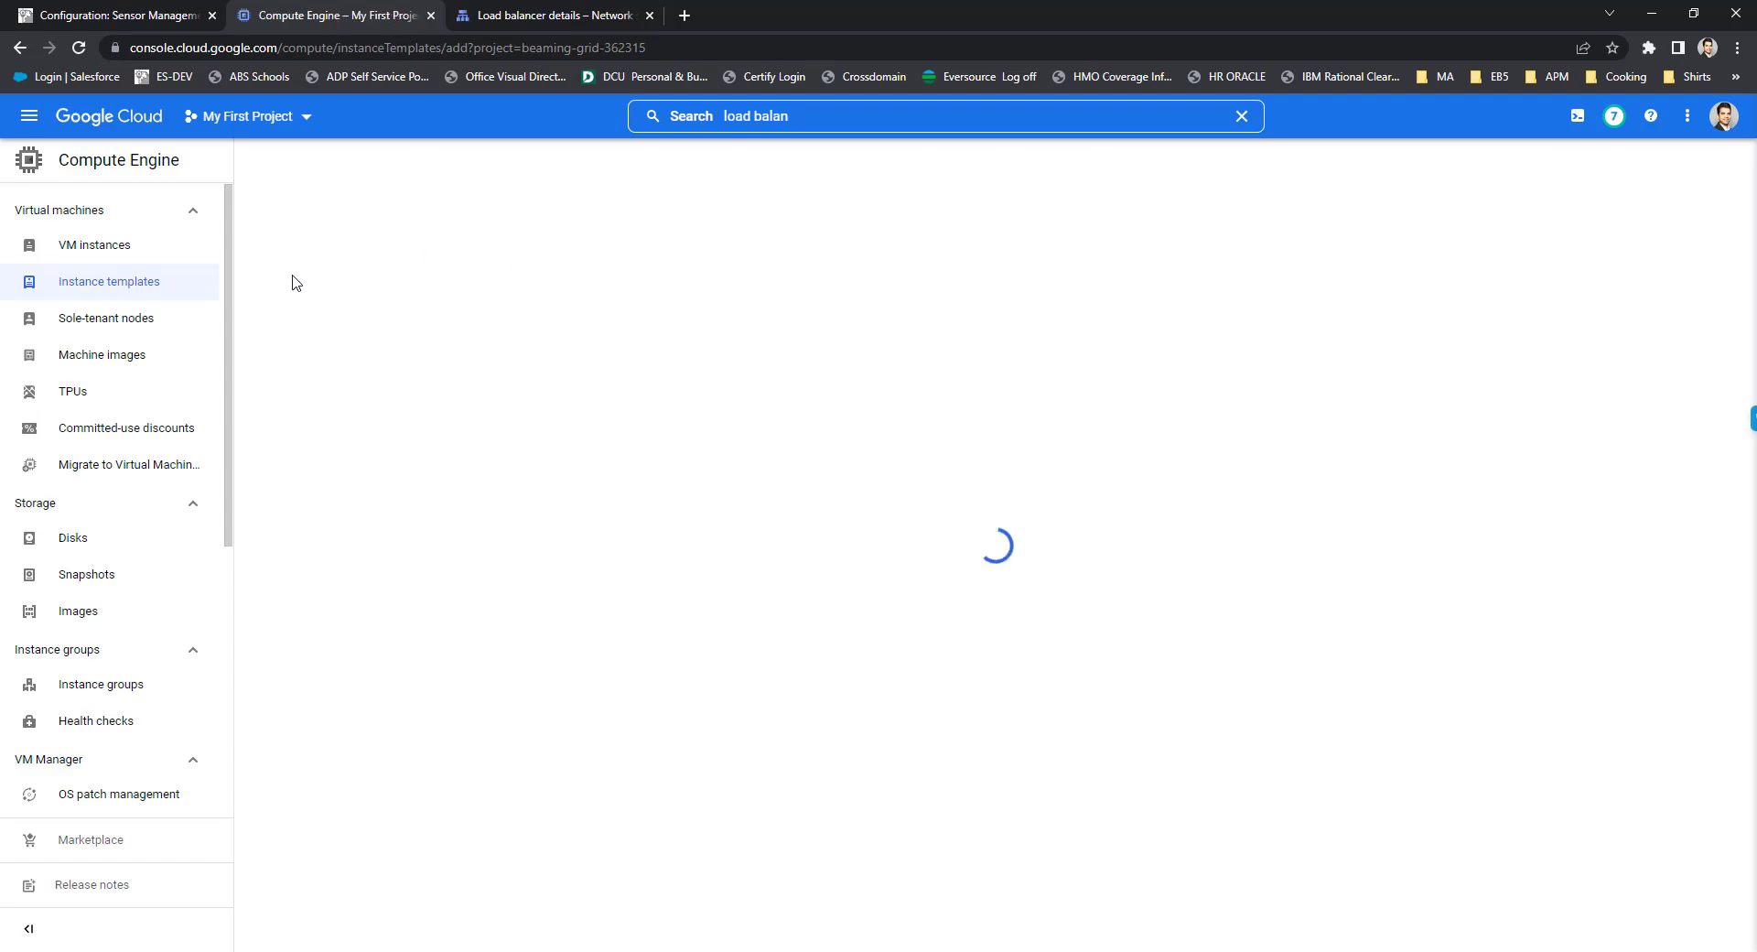
pyautogui.moveTo(373, 281); pyautogui.dragTo(281, 281)
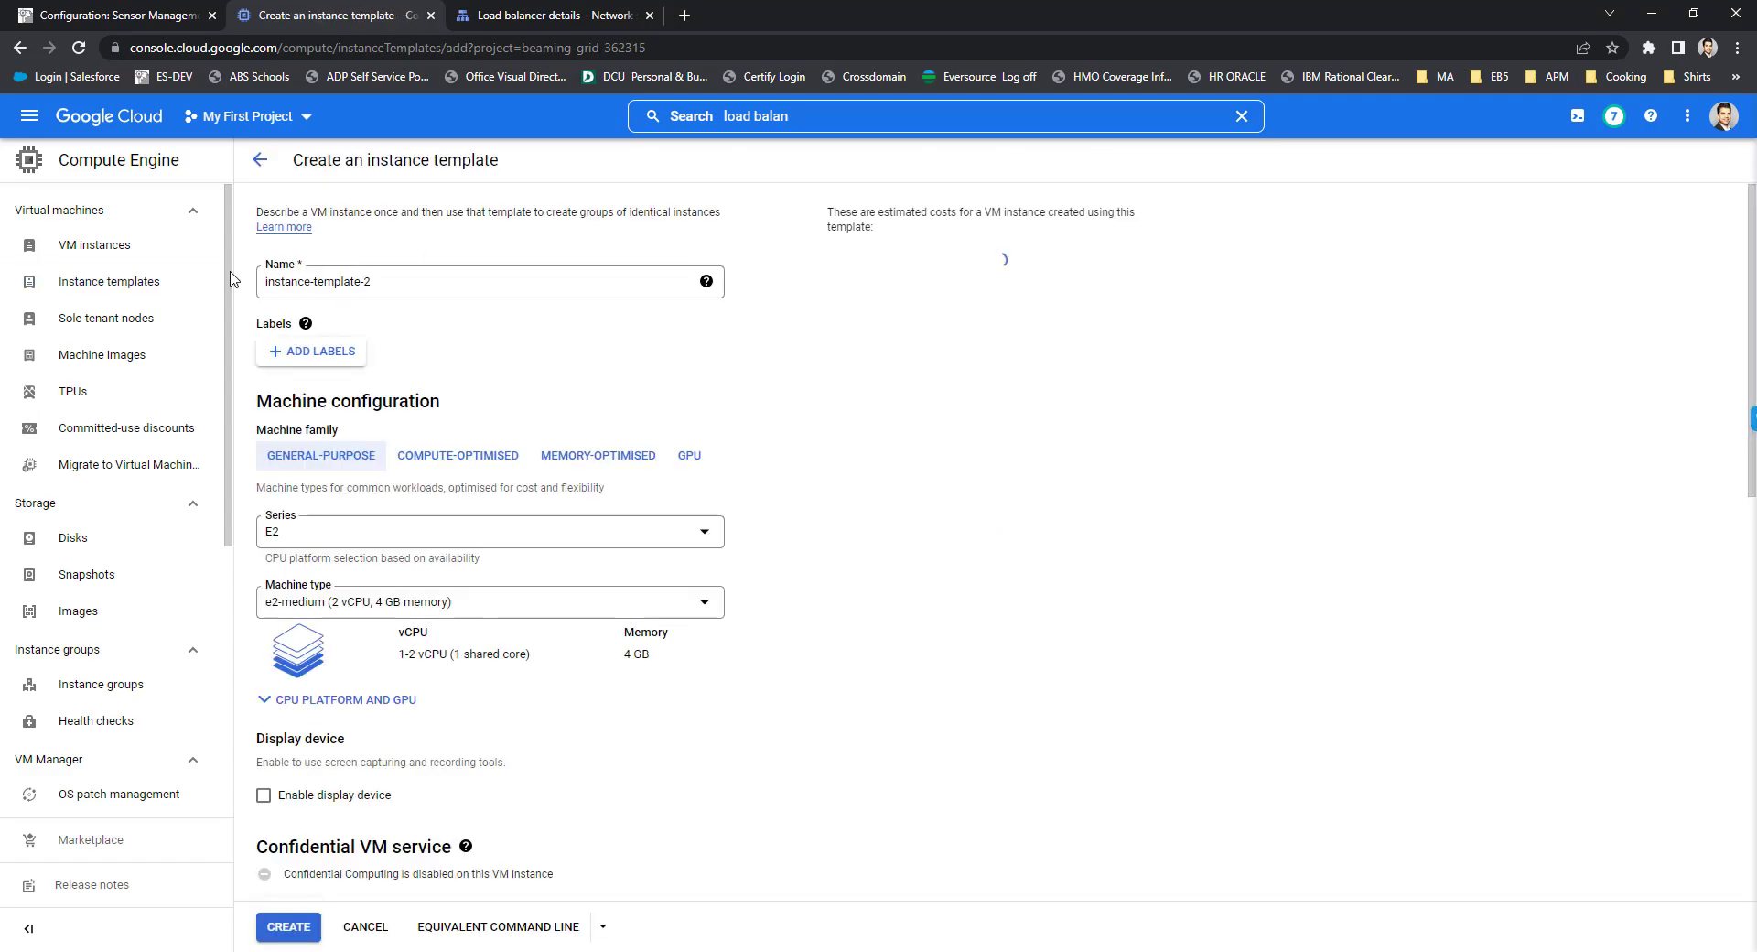
pyautogui.hotkey('shift', 'Home')
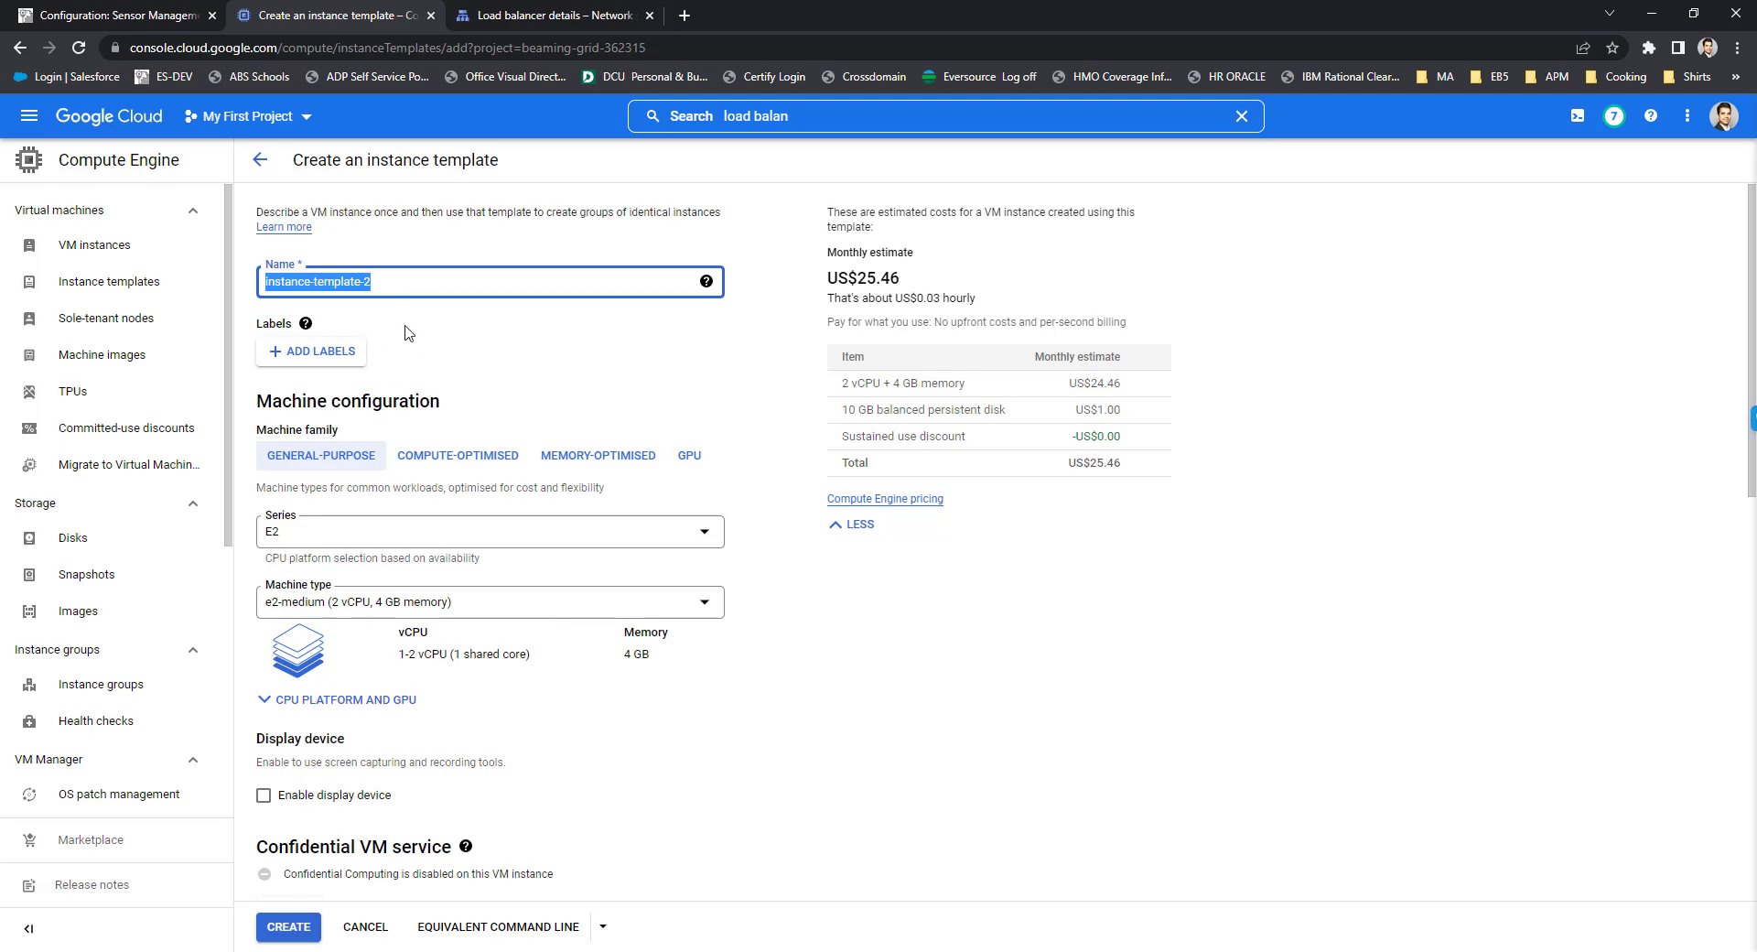
pyautogui.scroll(-2, 345, 371)
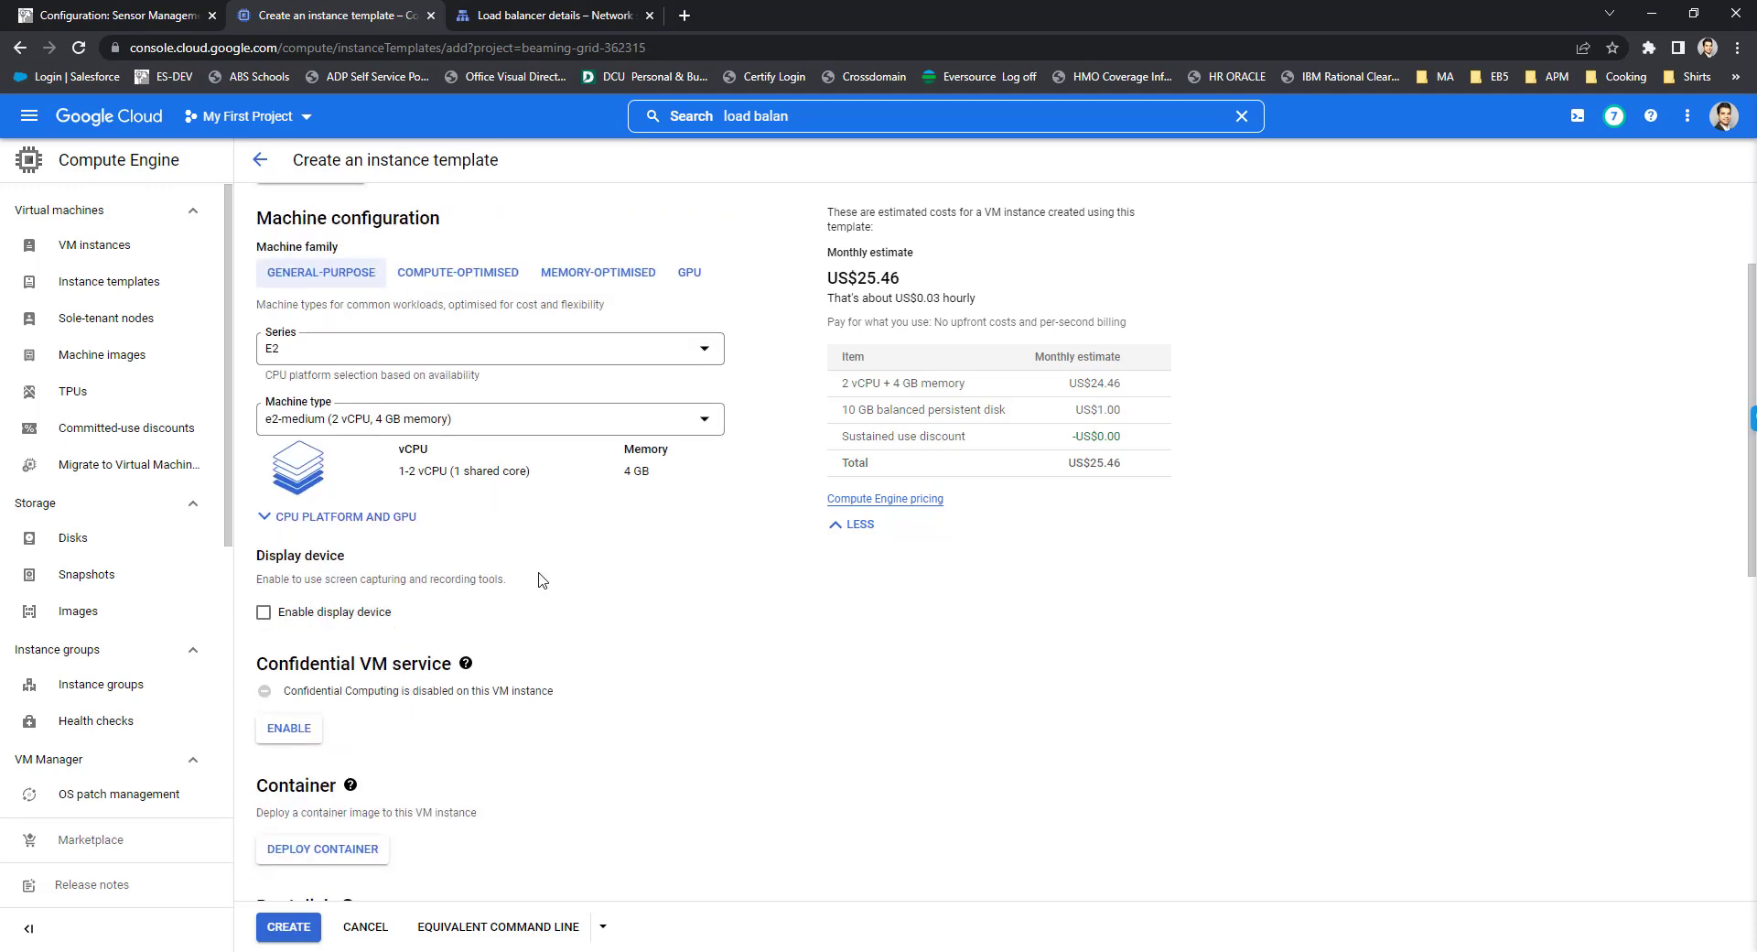
pyautogui.scroll(-3, 540, 577)
pyautogui.scroll(-4, 540, 573)
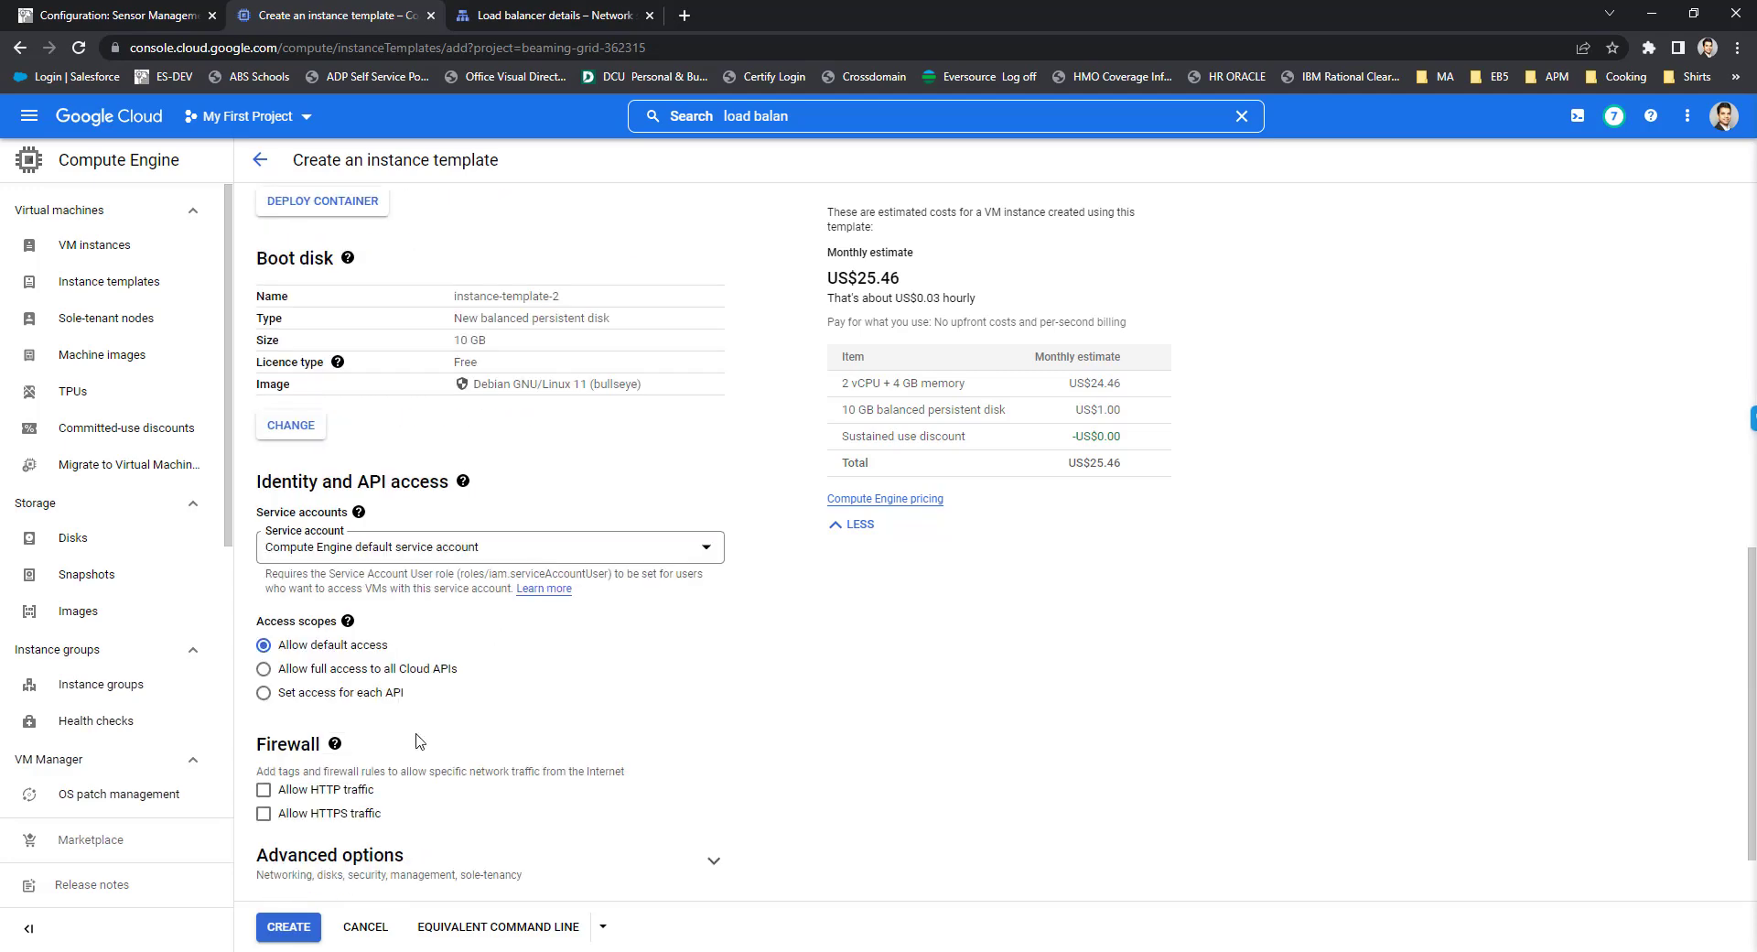
pyautogui.scroll(-1, 338, 877)
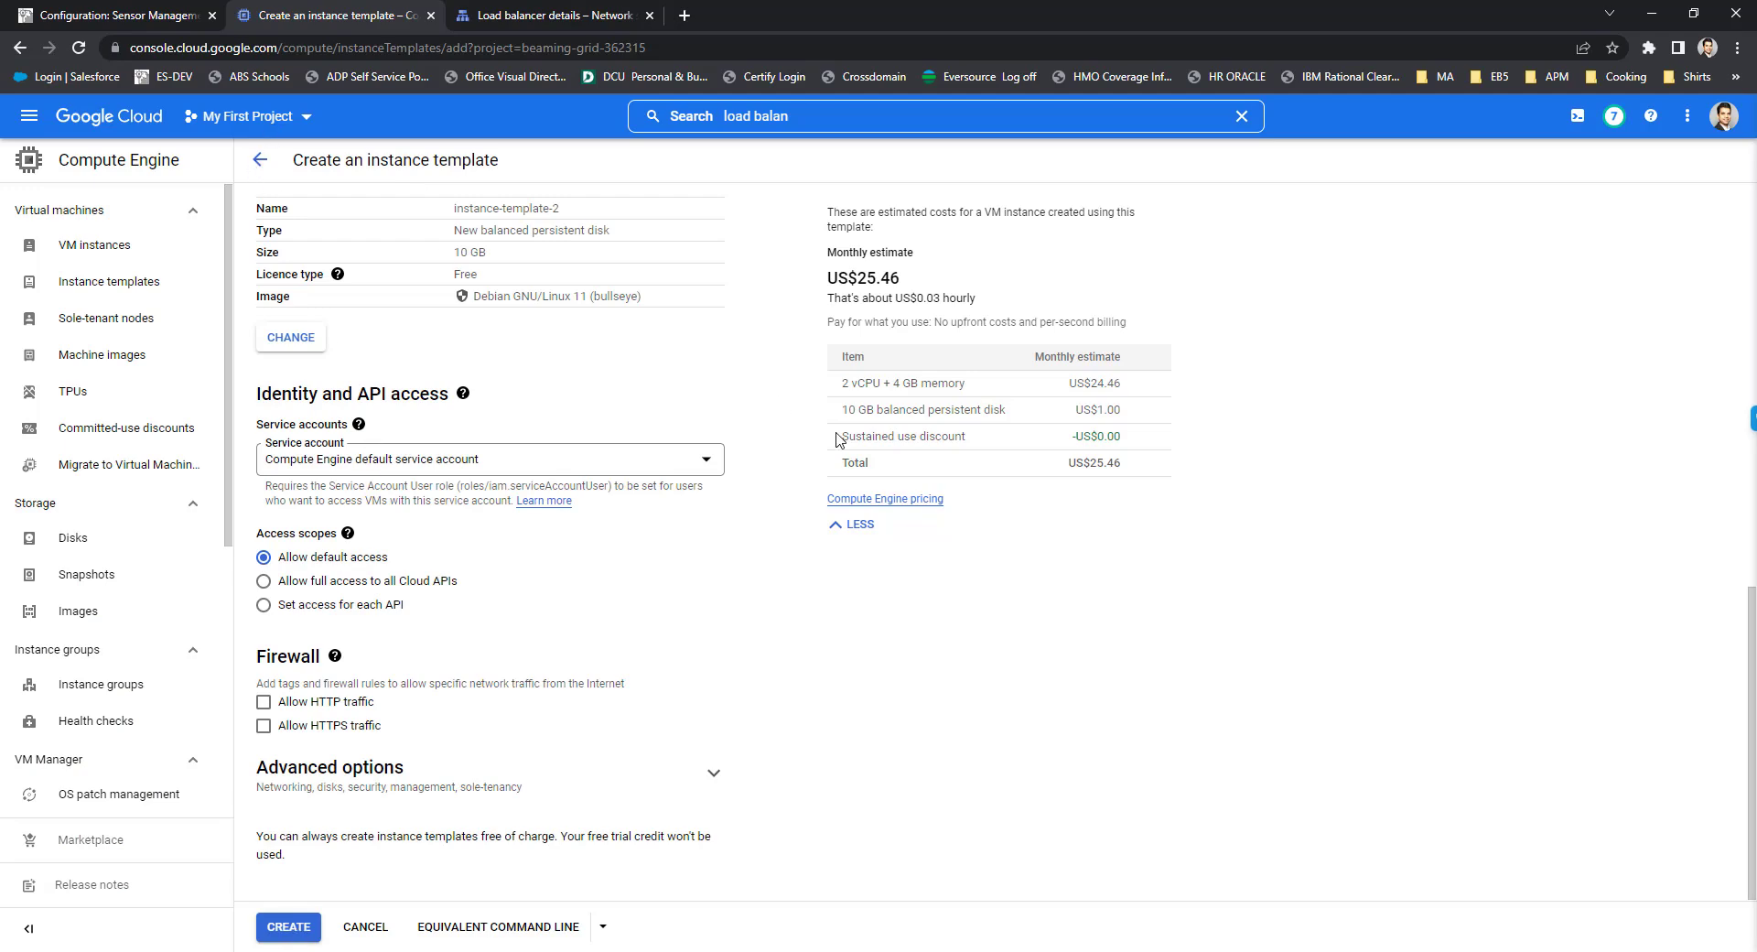
pyautogui.click(260, 159)
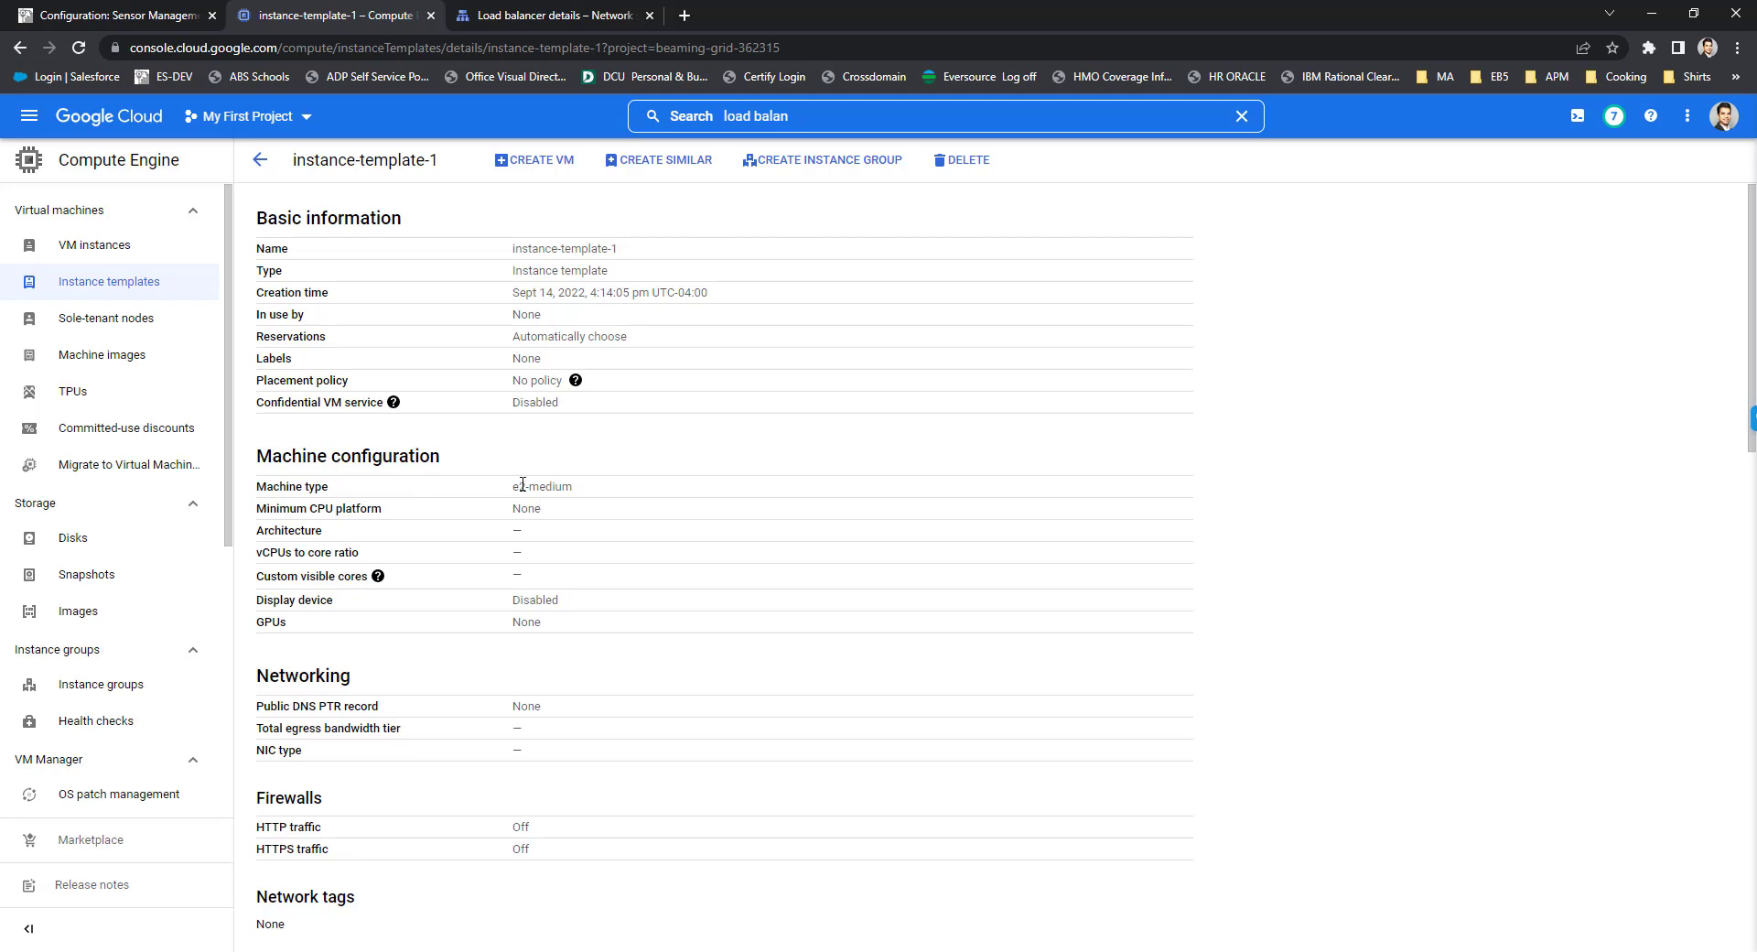
# Step: Review the machine configuration, networking, firewall, storage and security details of the existing template instance-template-1
pyautogui.tripleClick(582, 492)
pyautogui.scroll(-2, 438, 801)
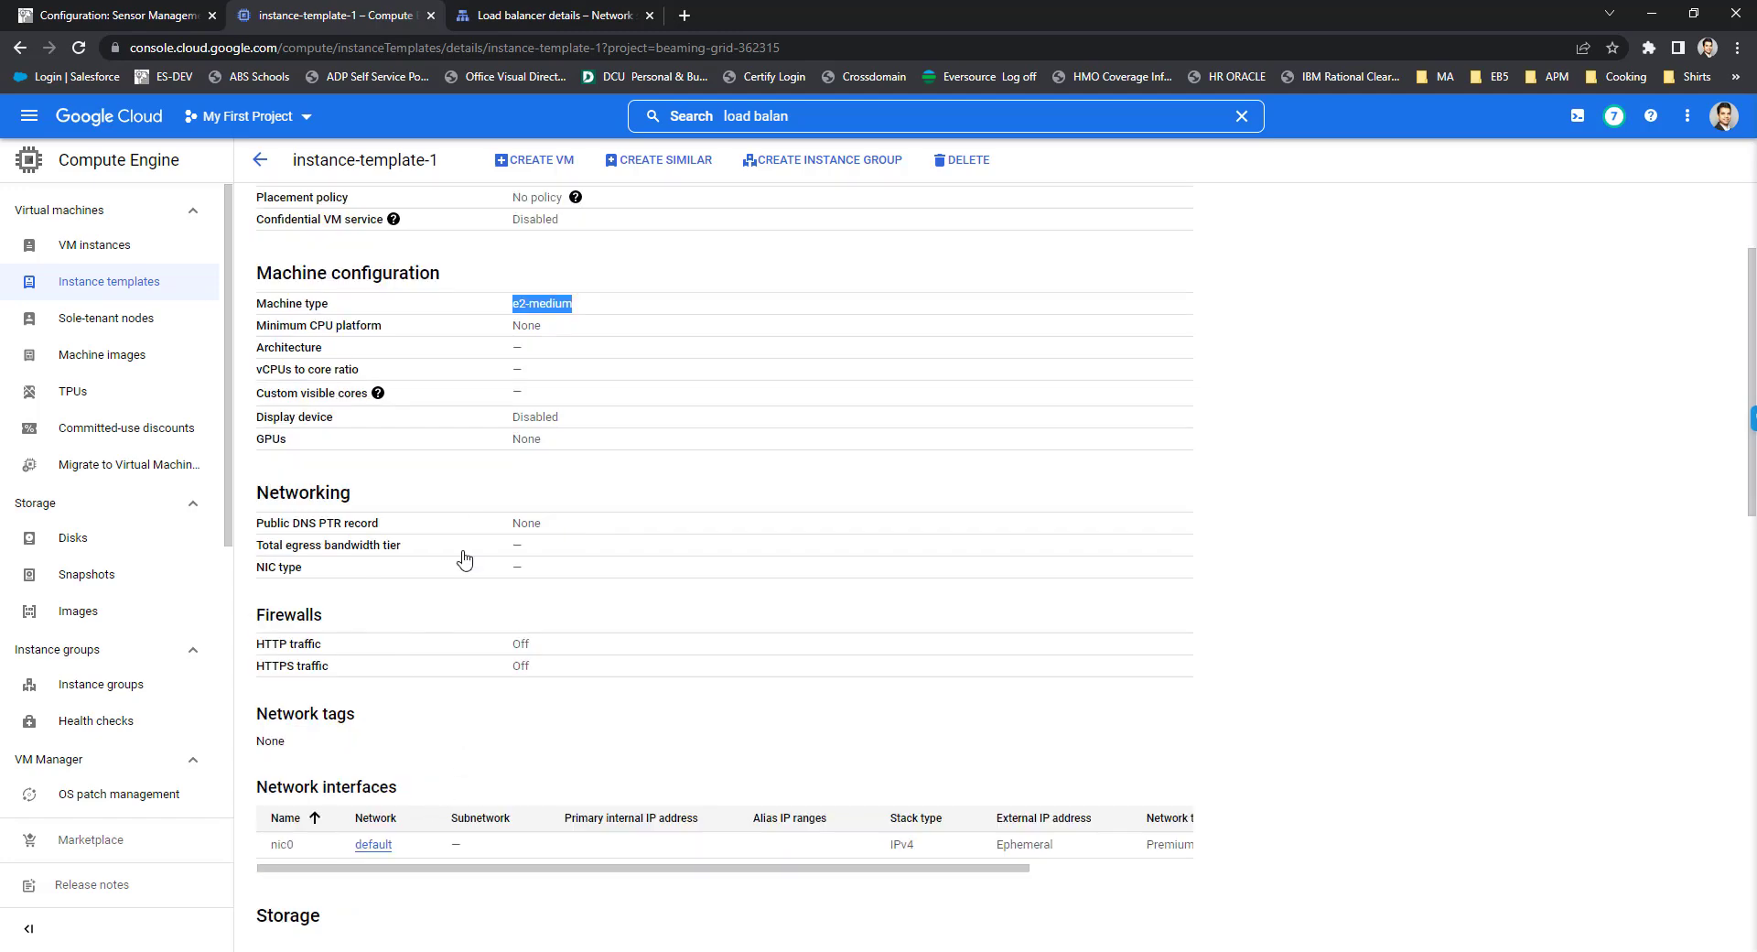
pyautogui.scroll(-3, 345, 827)
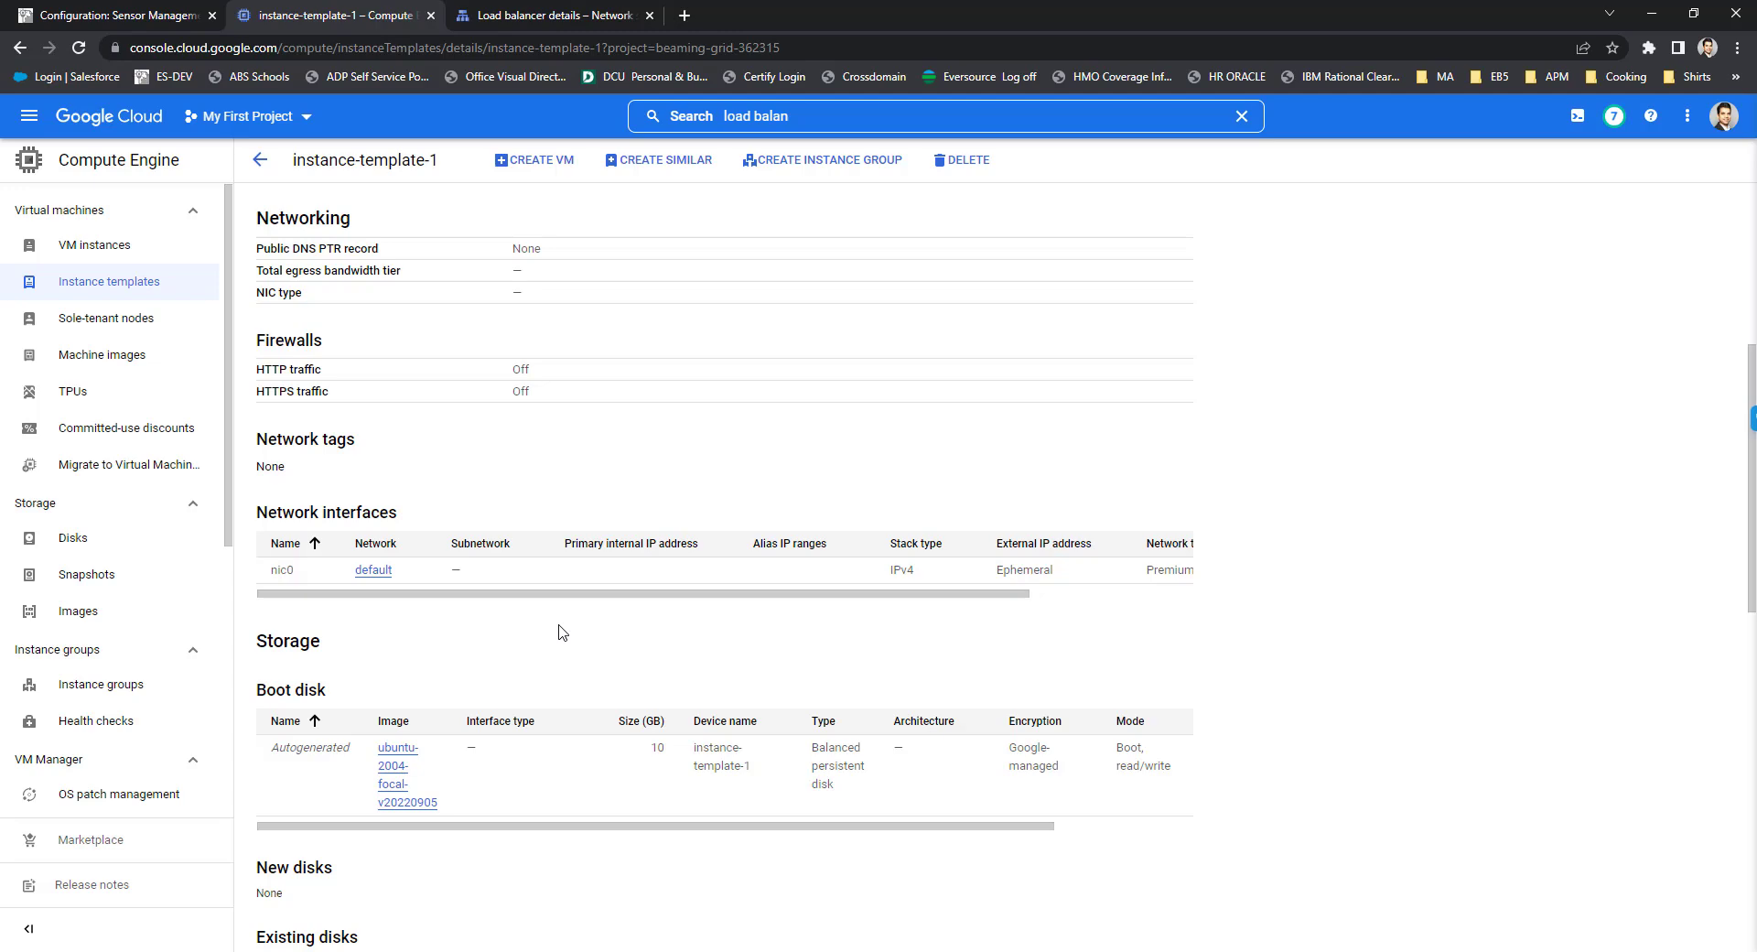
pyautogui.scroll(-4, 562, 632)
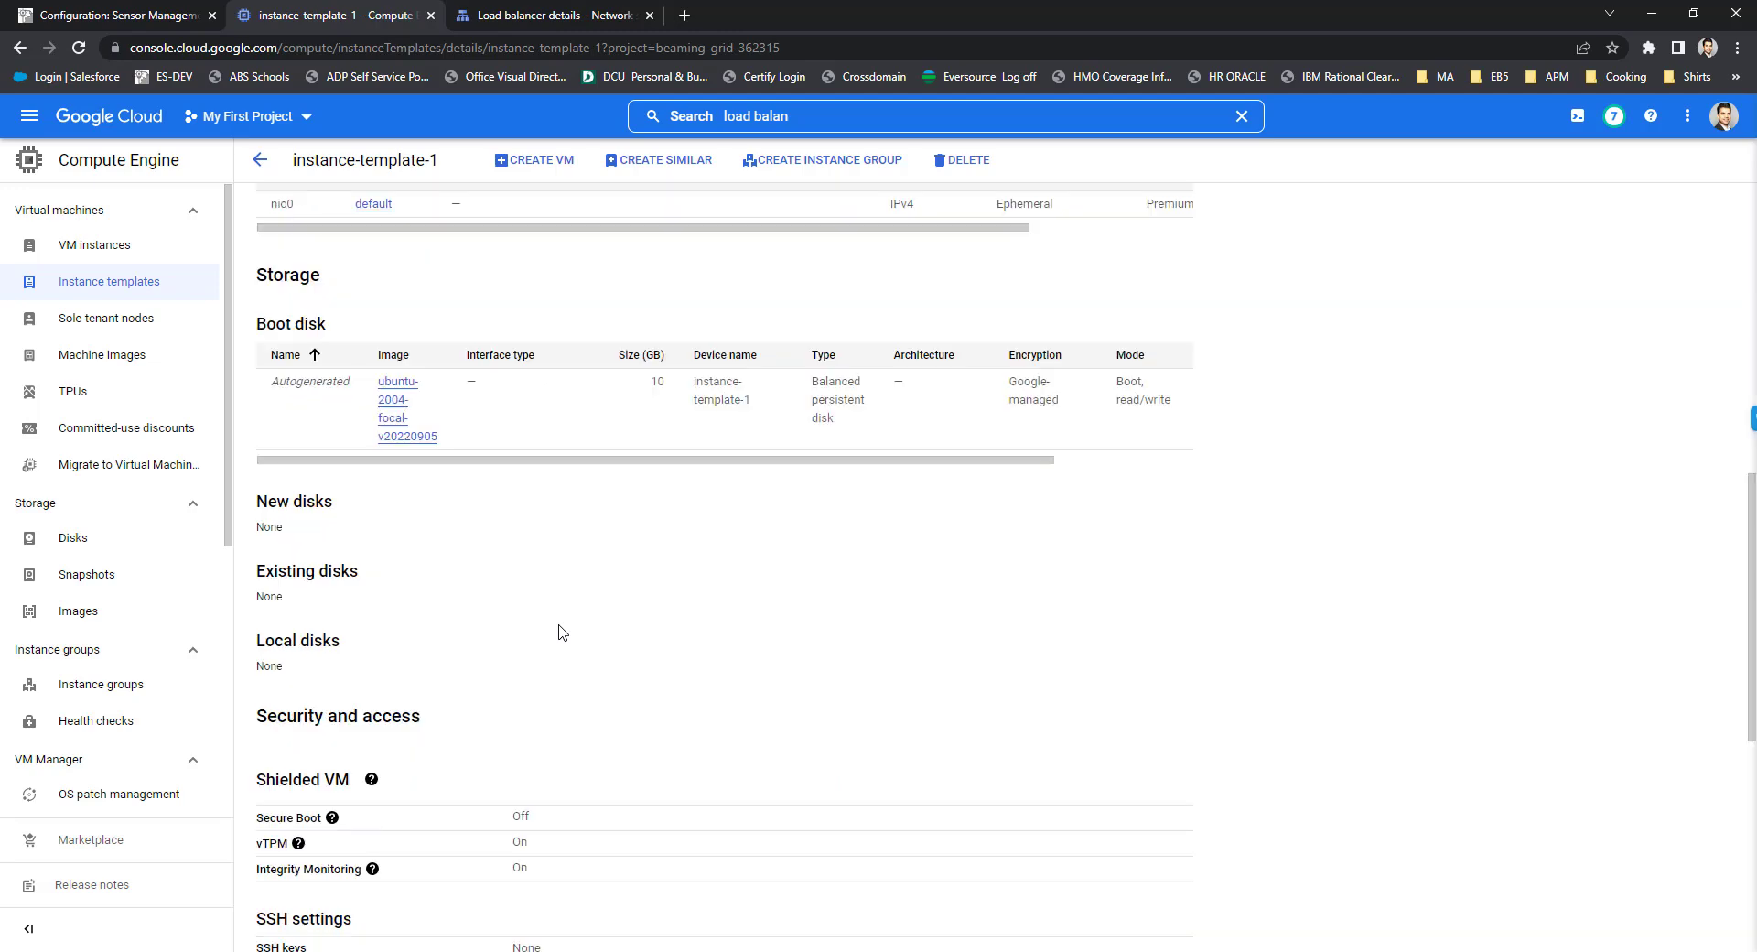
pyautogui.scroll(-3, 562, 632)
pyautogui.scroll(10, 513, 633)
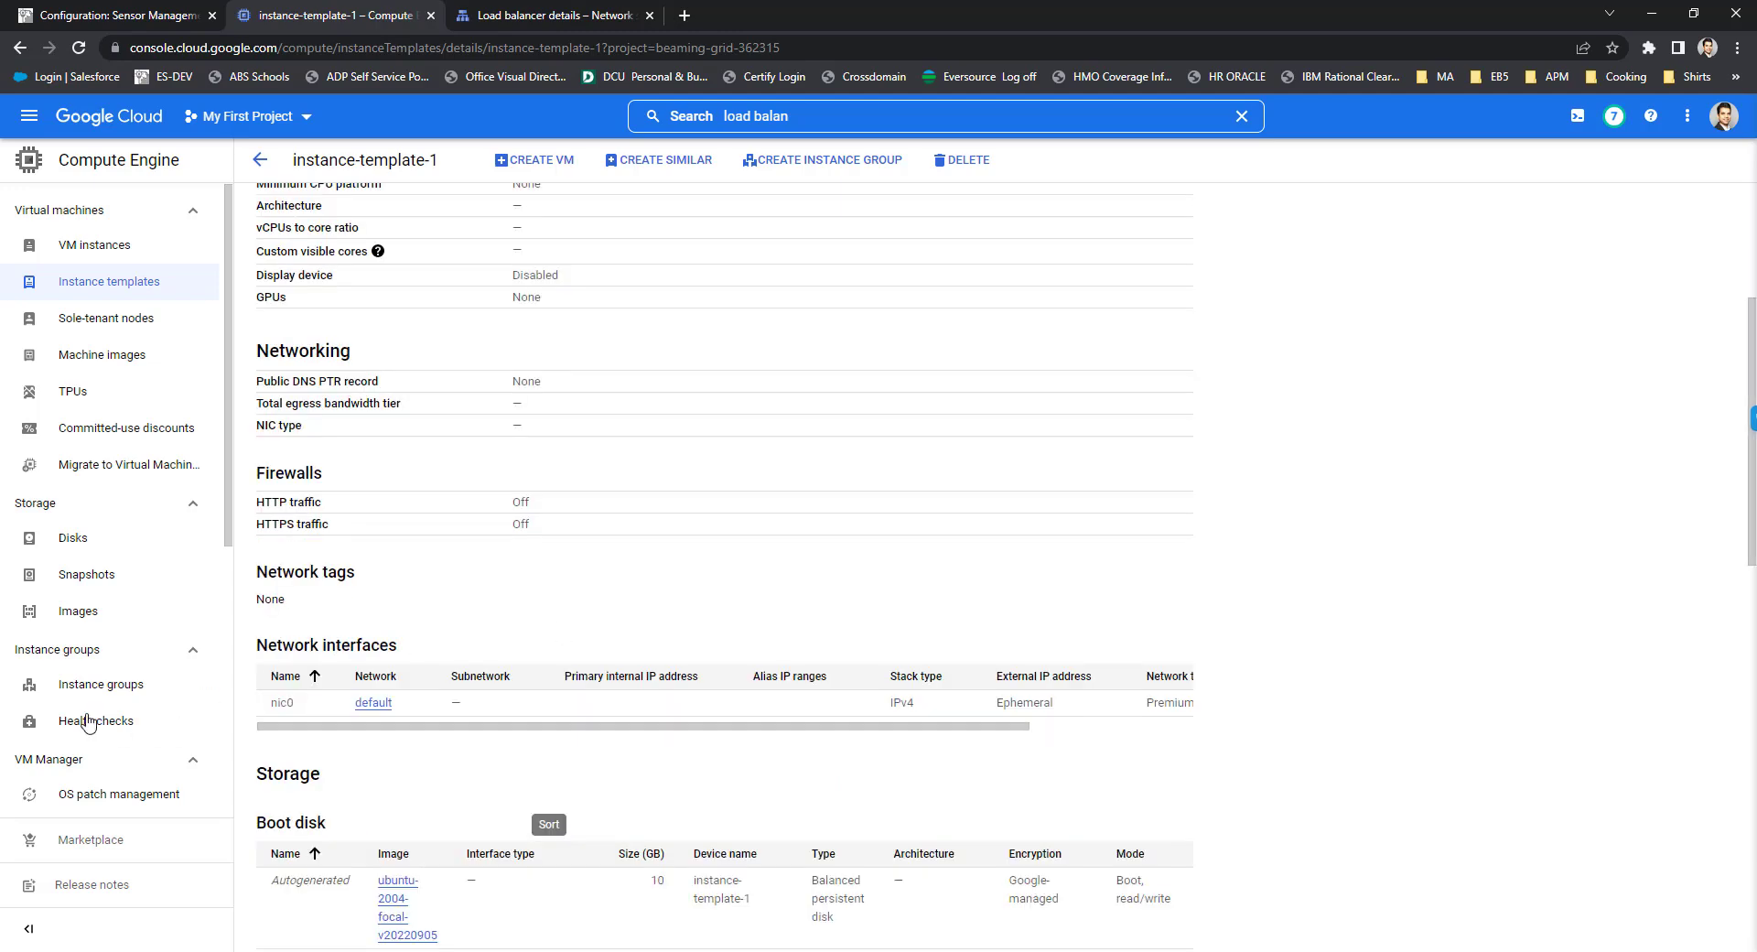
pyautogui.scroll(4, 129, 682)
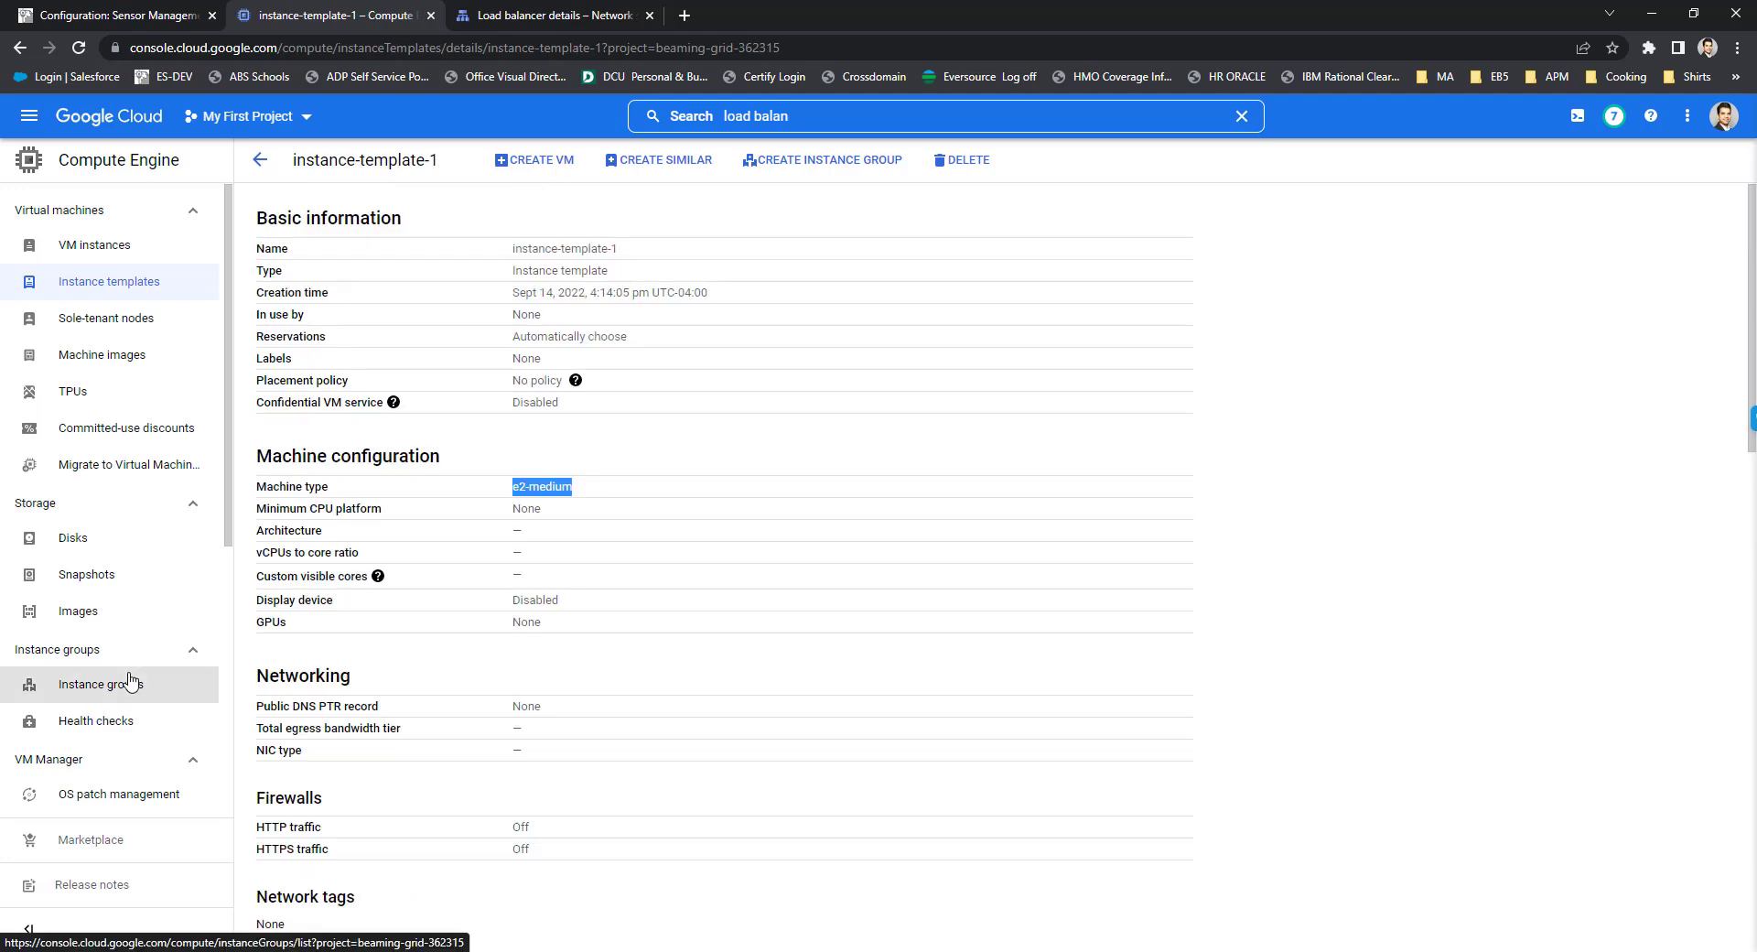
# Step: Start a new instance group and examine the location, auto-scaling, auto-healing and port mapping settings of the stateless managed type
pyautogui.click(131, 682)
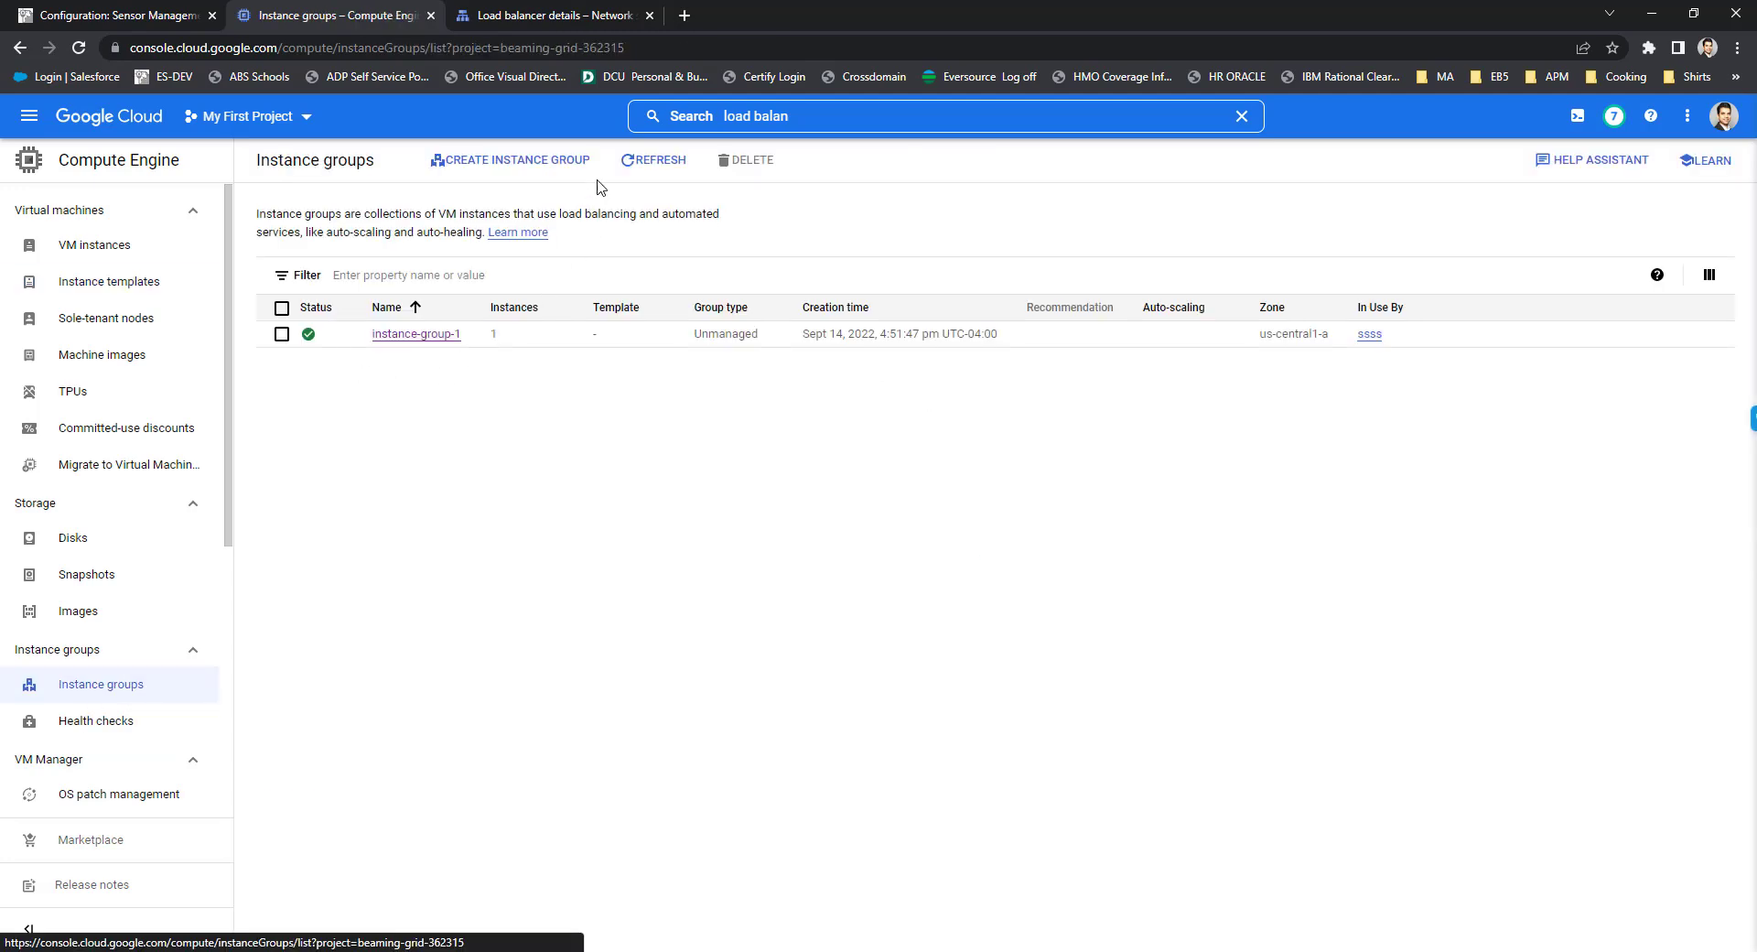
pyautogui.click(529, 163)
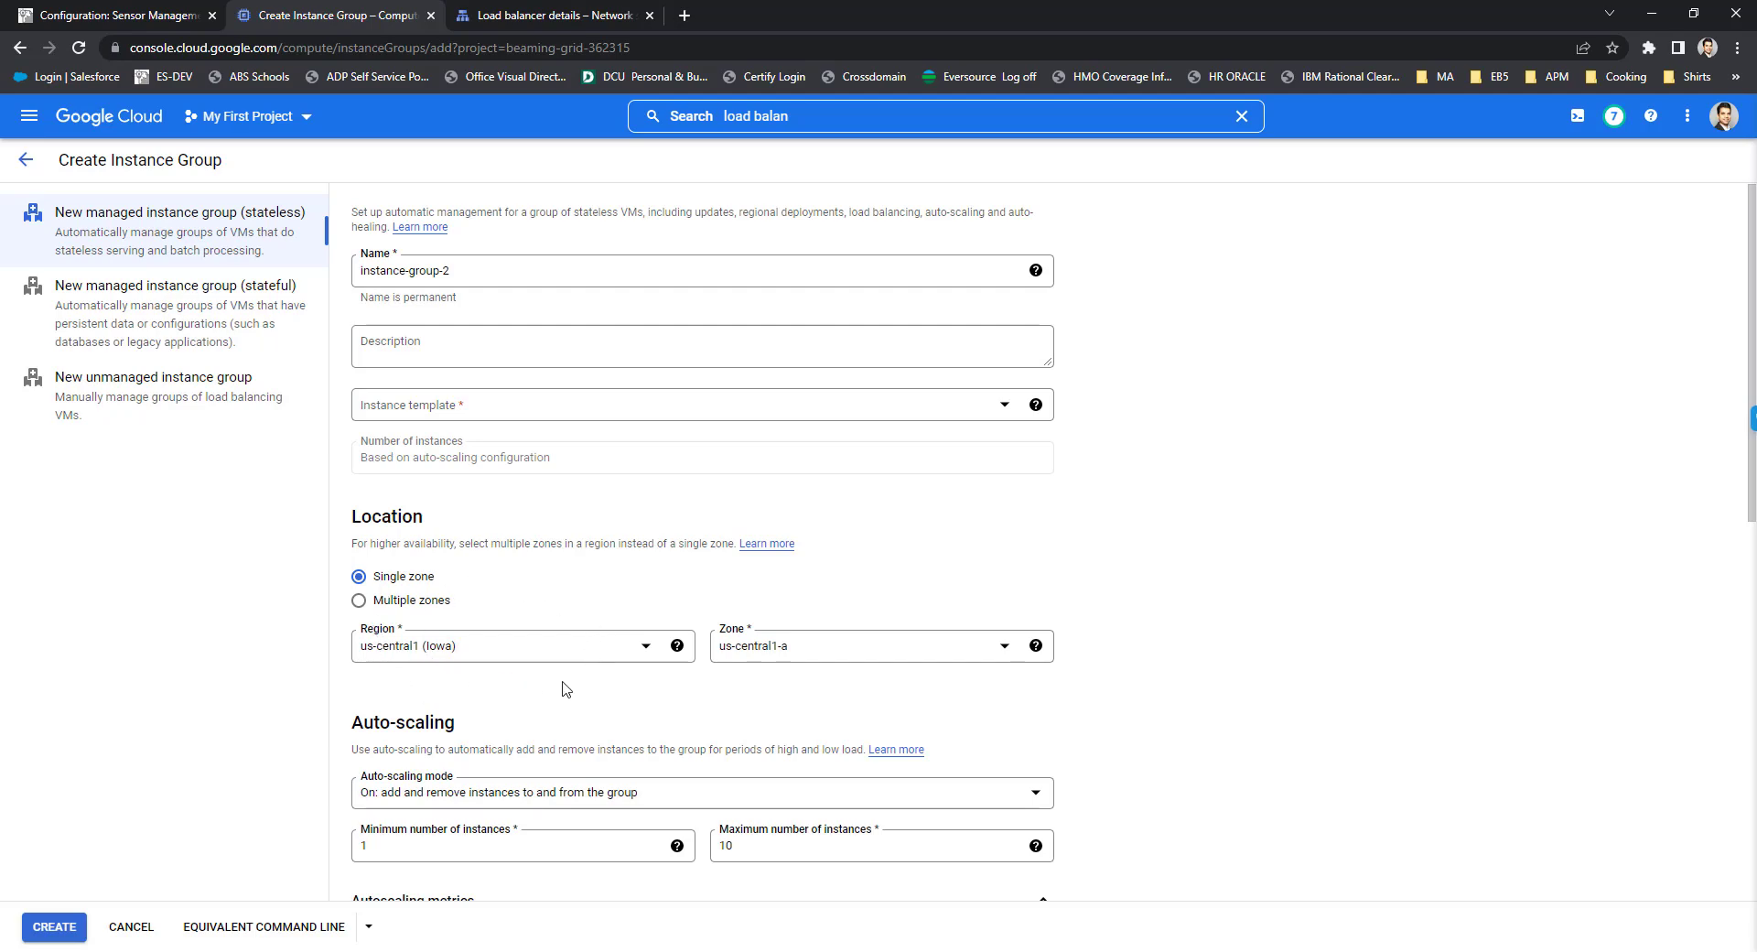
pyautogui.scroll(-1, 566, 689)
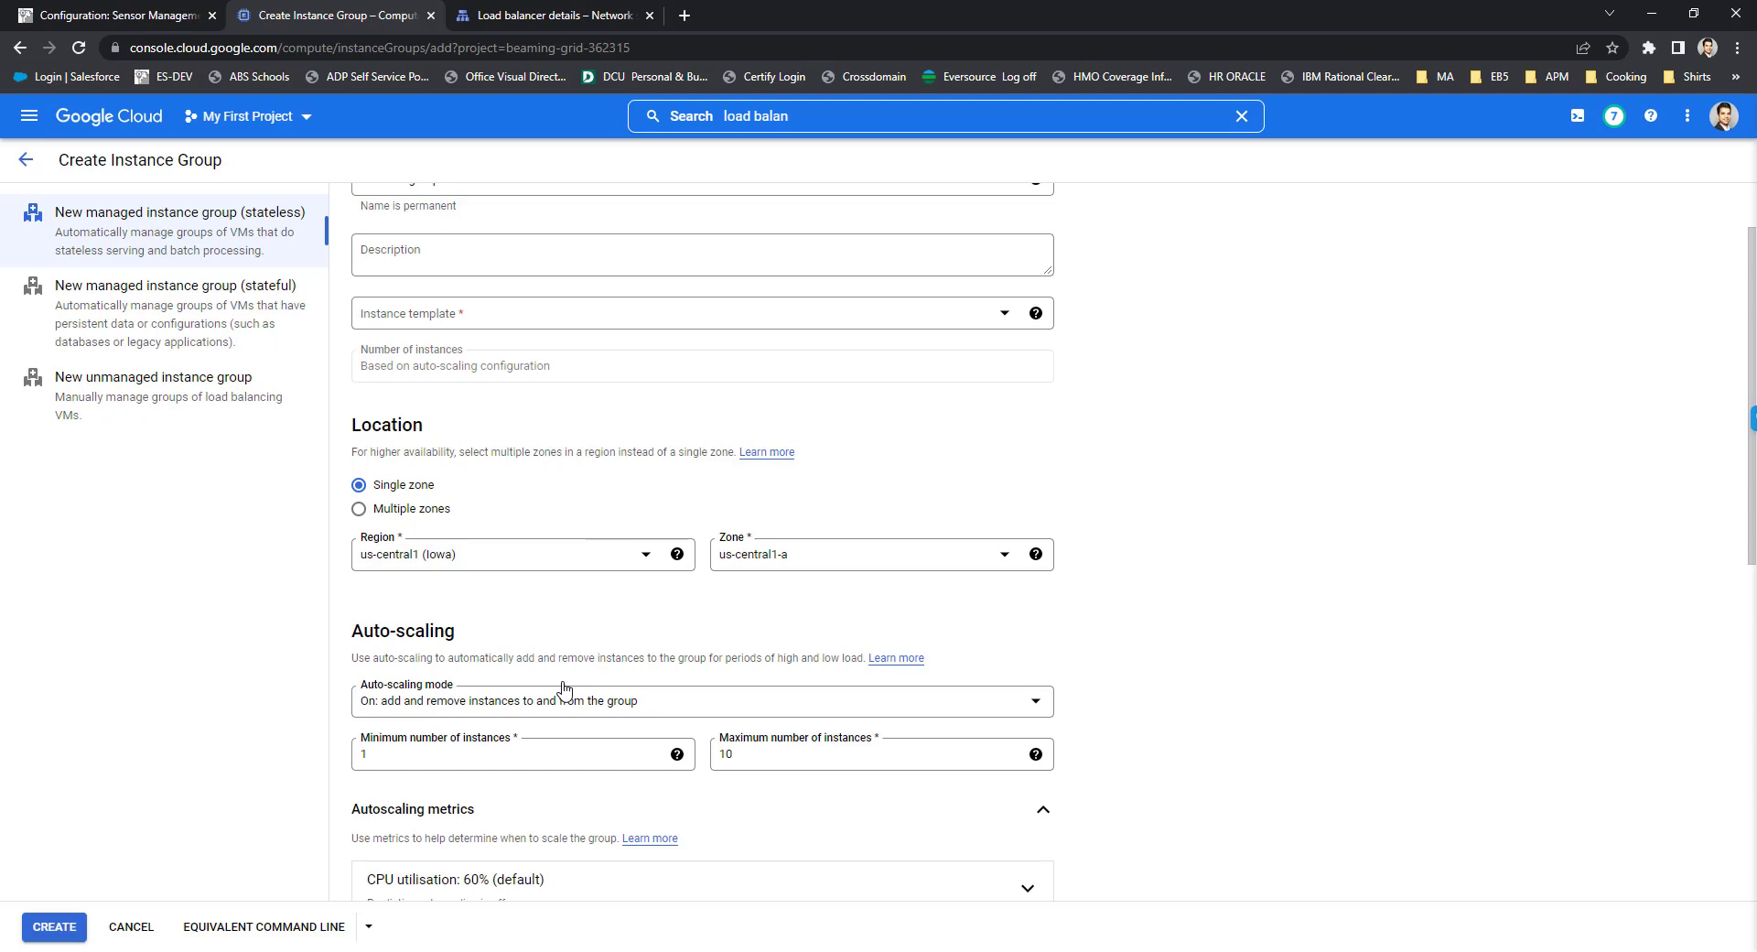
pyautogui.scroll(-2, 564, 689)
pyautogui.scroll(-4, 563, 689)
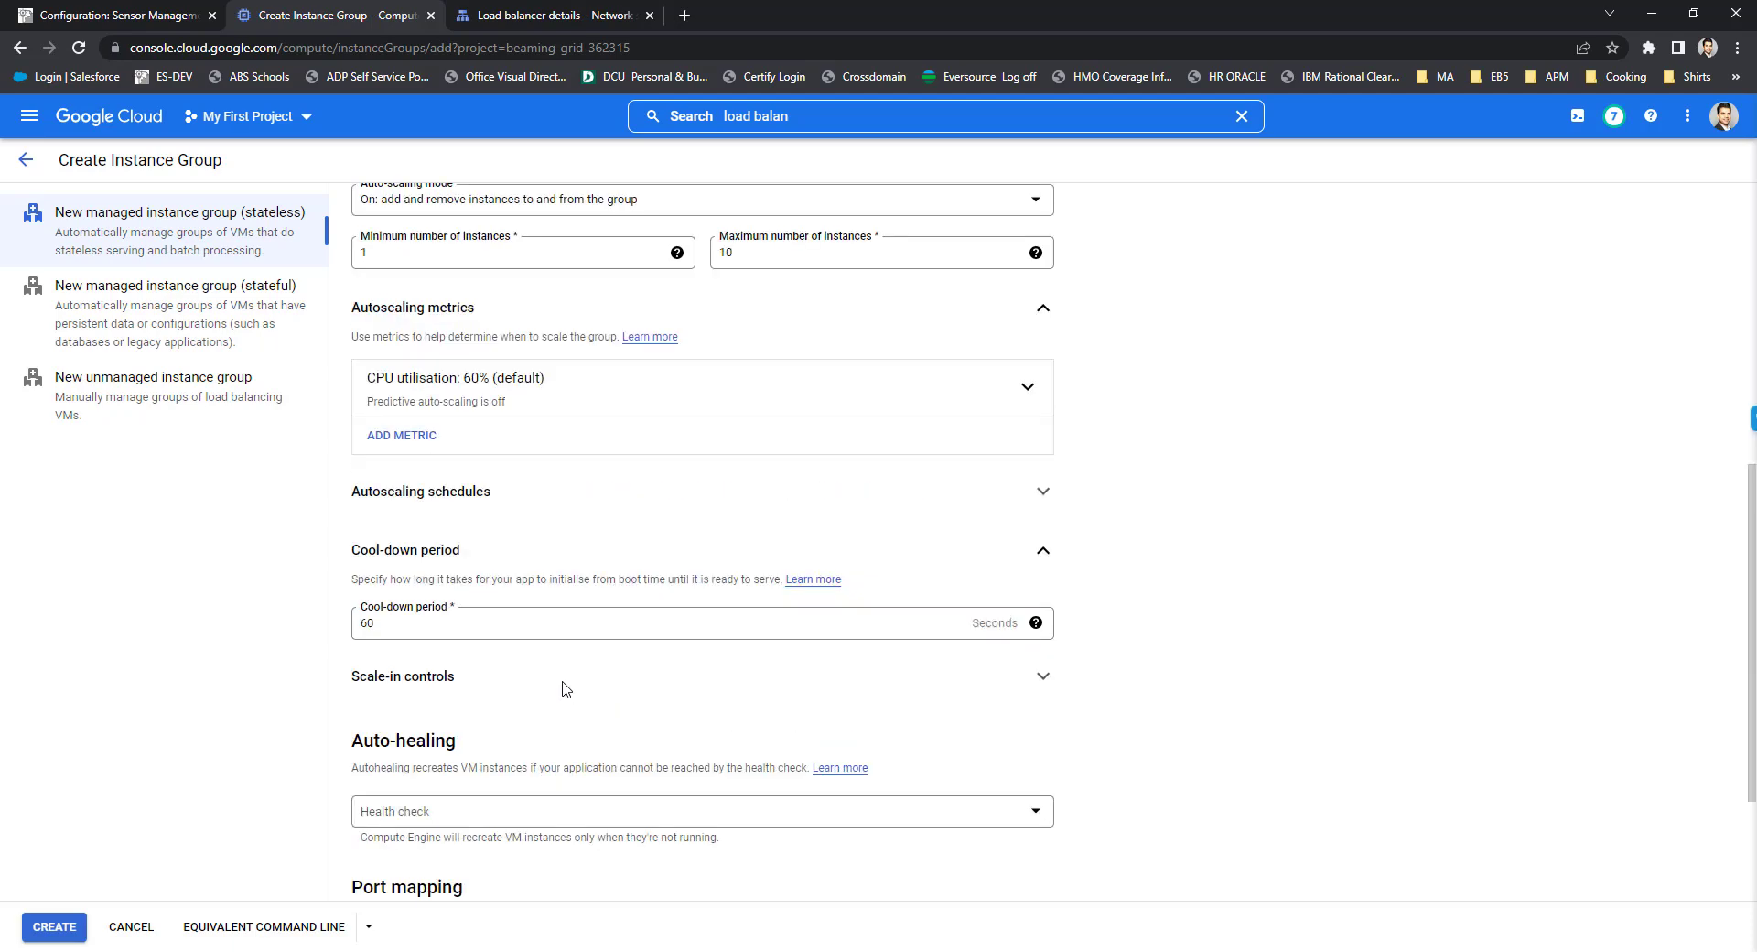
pyautogui.scroll(-3, 511, 699)
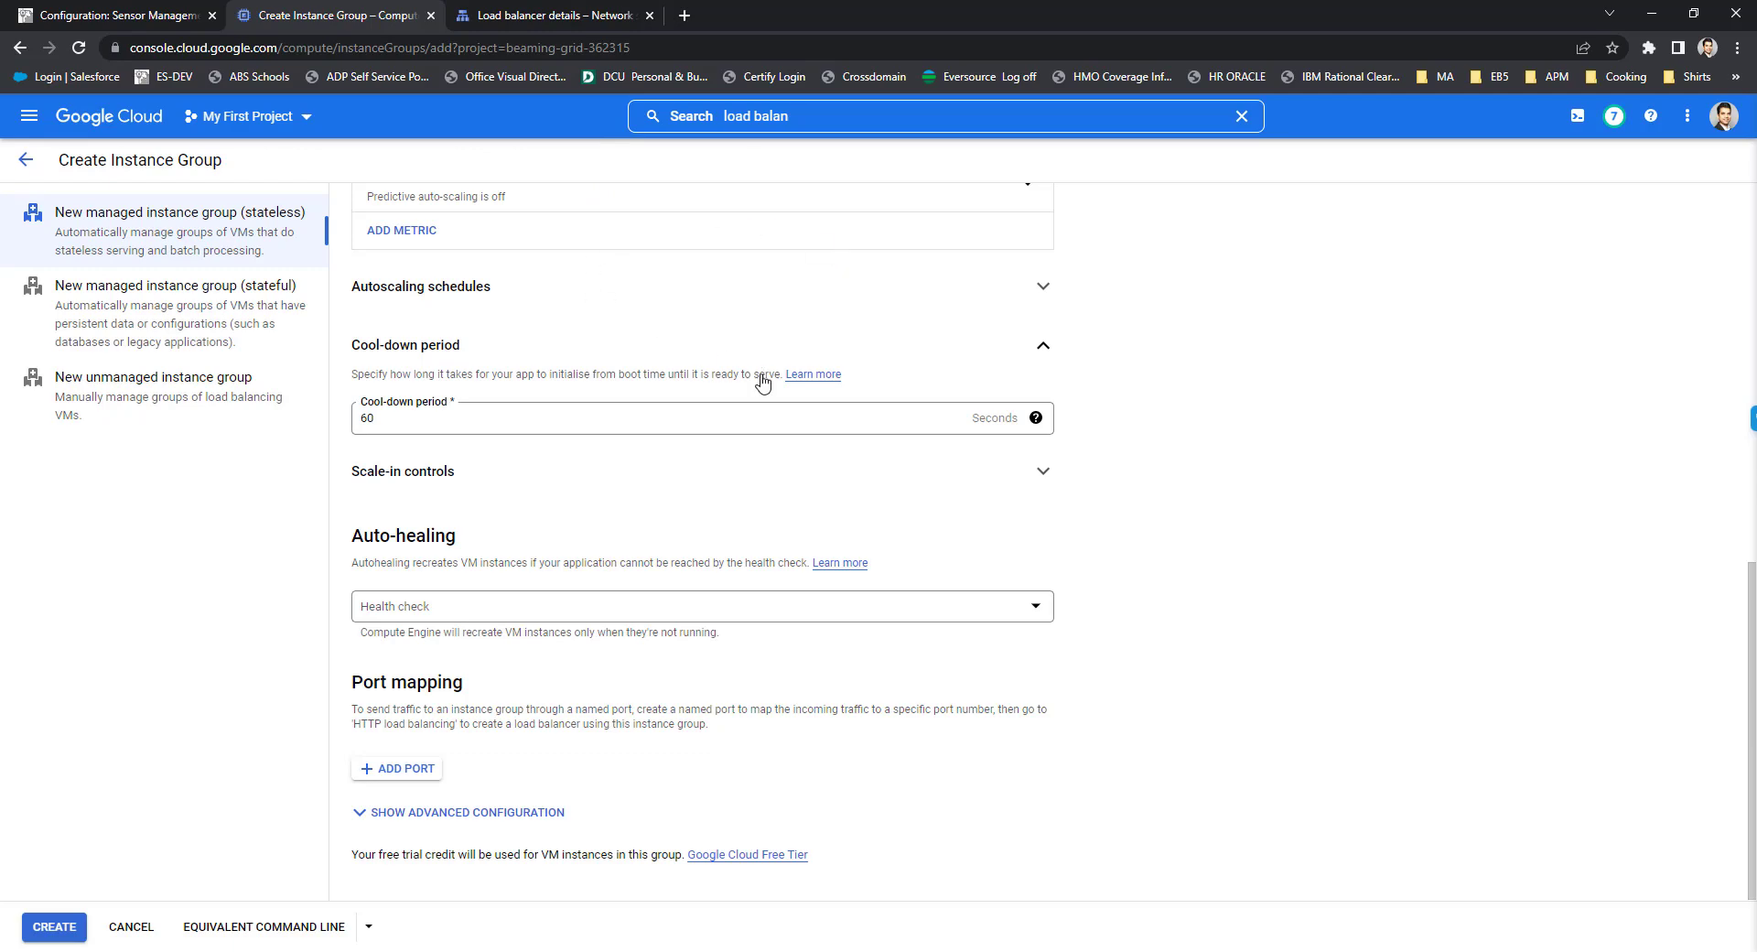
pyautogui.scroll(3, 128, 378)
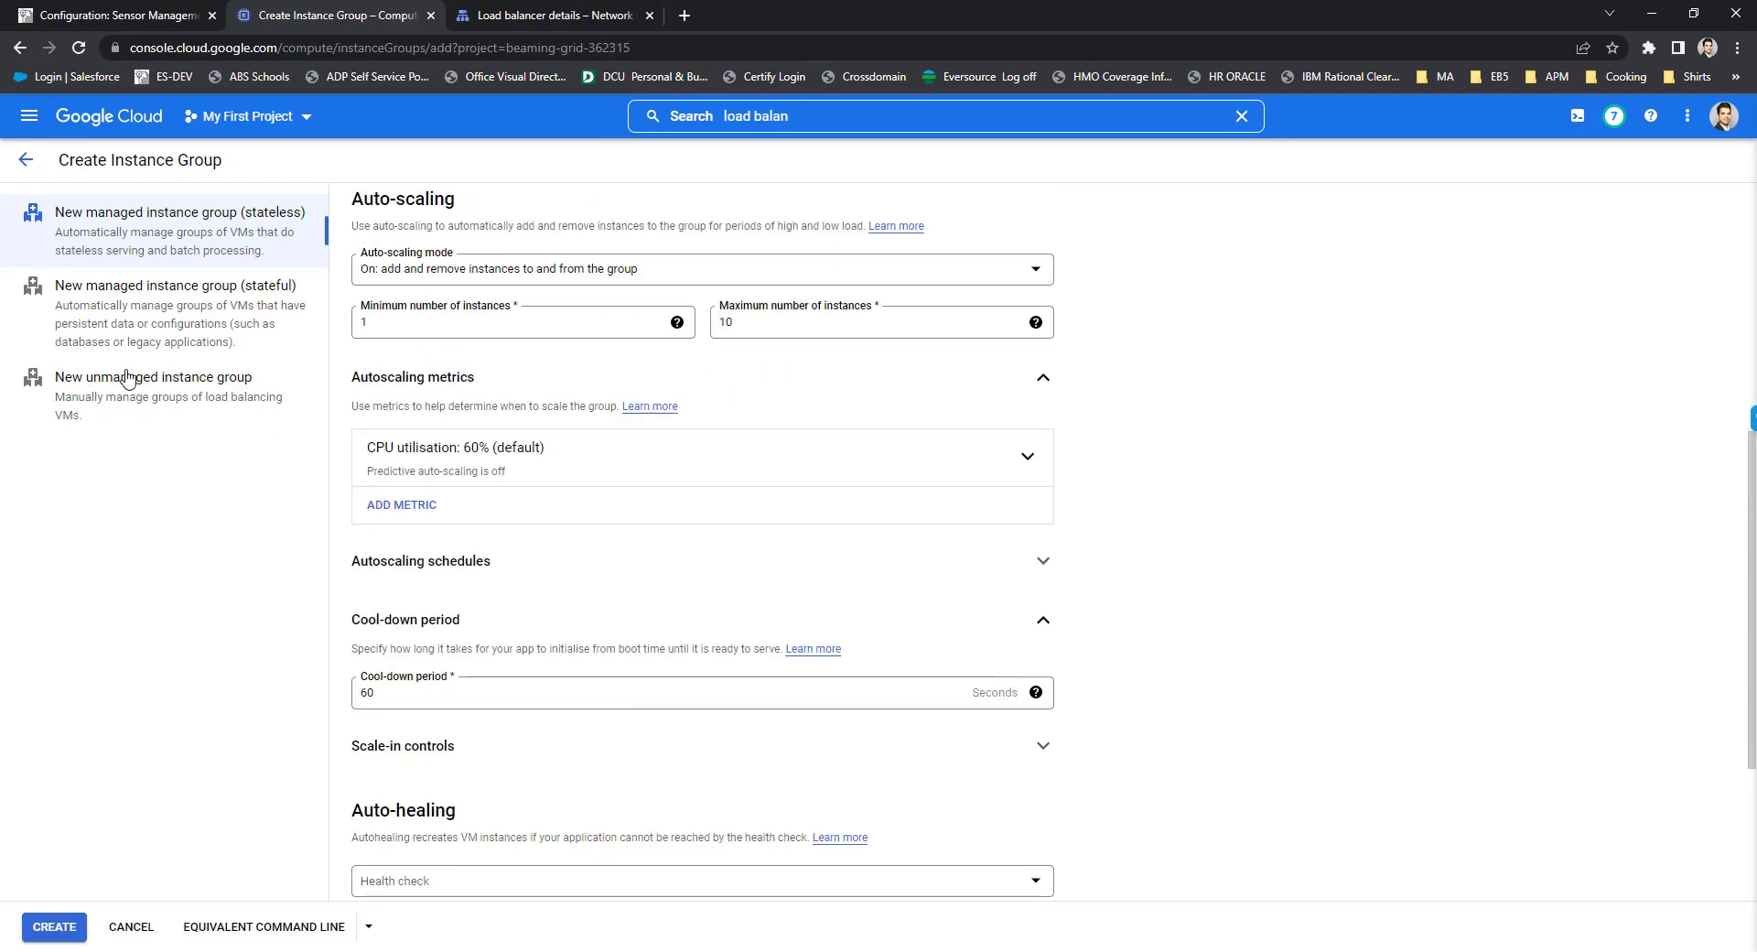
# Step: Set up a new unmanaged instance group with instance-3 as its VM, leaving the form without creating the group
pyautogui.click(252, 396)
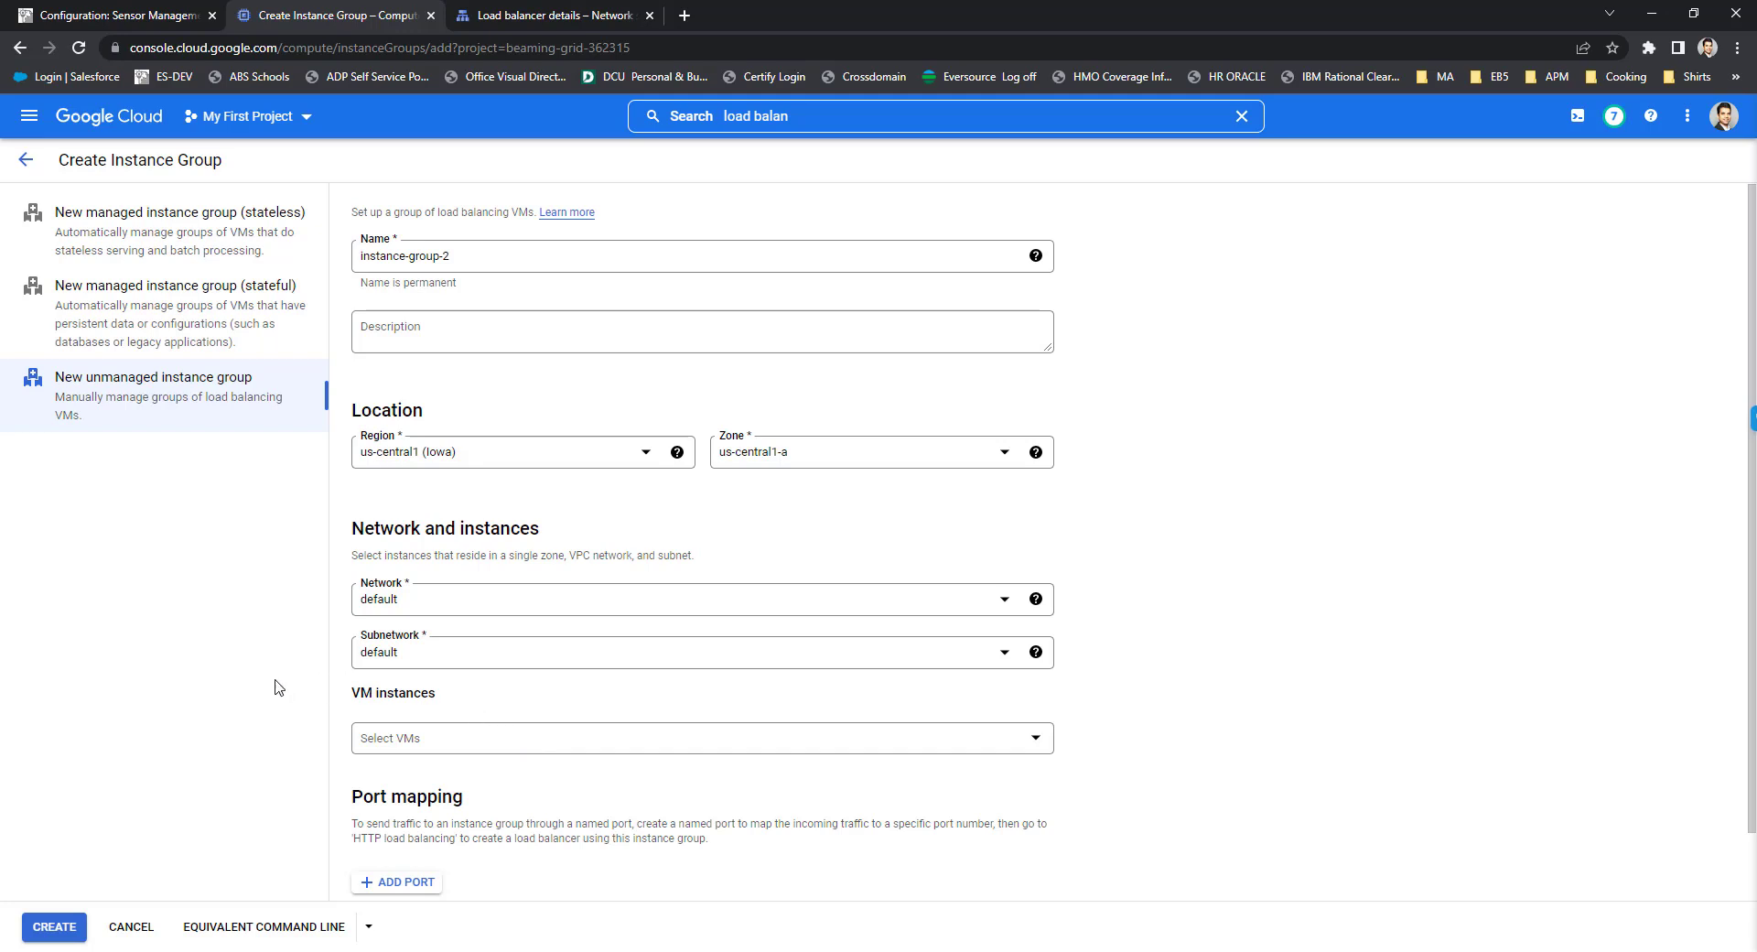
pyautogui.click(462, 740)
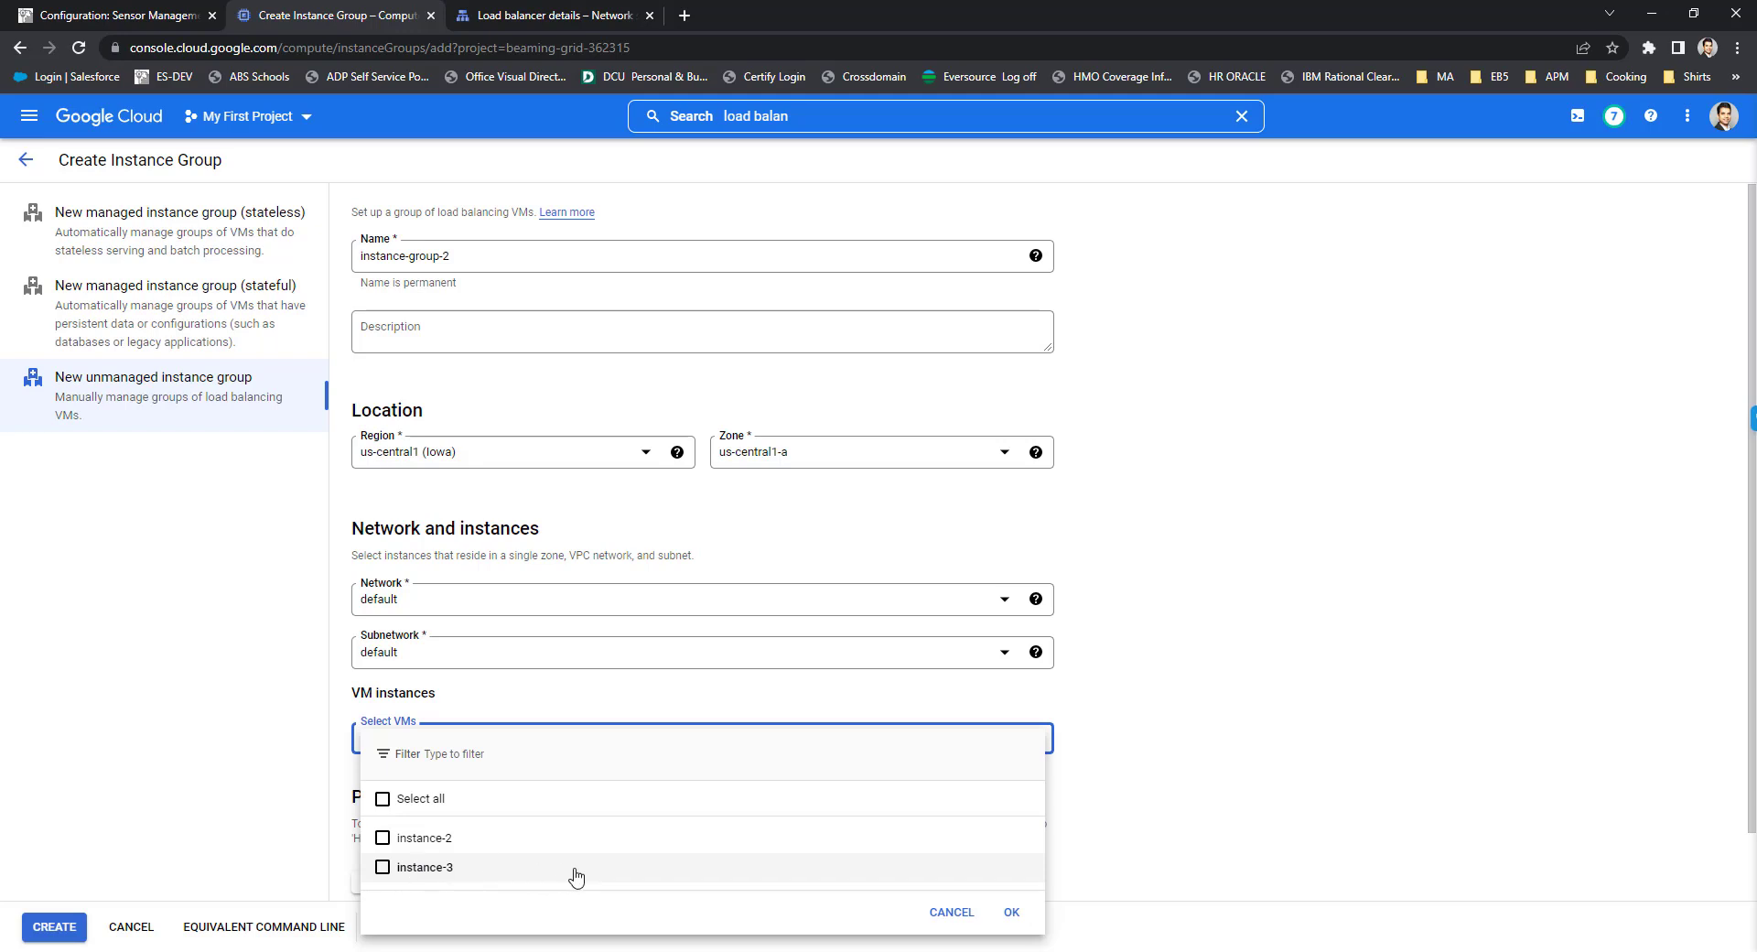
pyautogui.click(836, 870)
pyautogui.click(1012, 919)
pyautogui.scroll(-2, 760, 847)
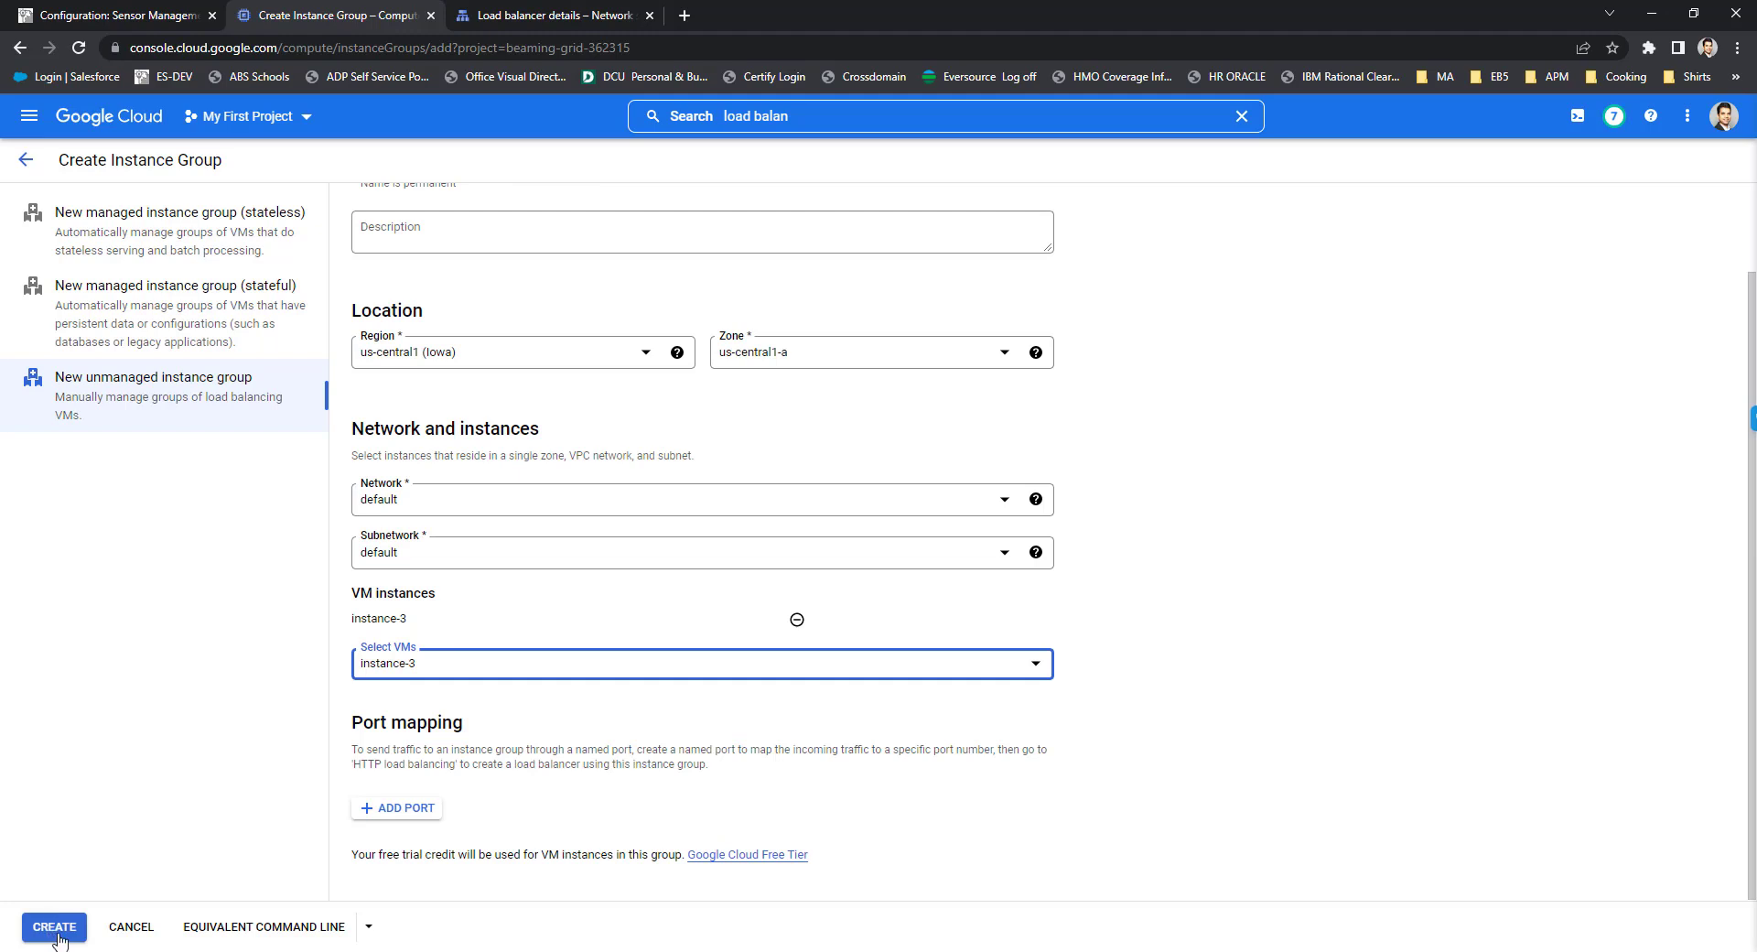
pyautogui.click(421, 676)
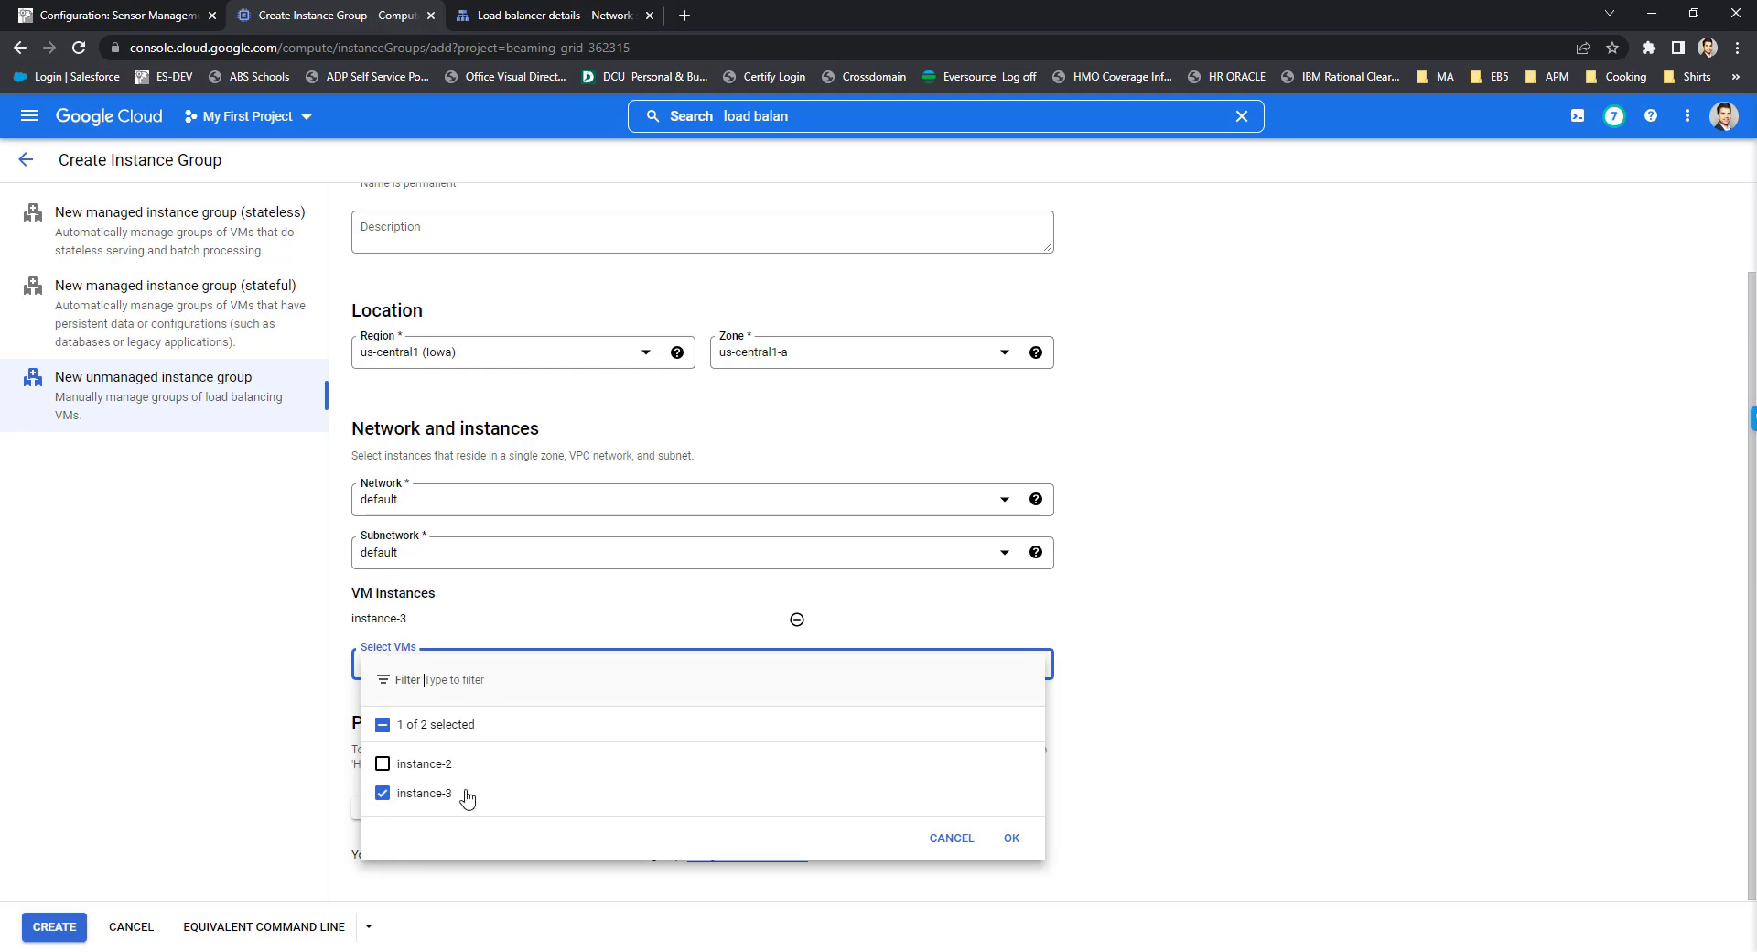
pyautogui.click(953, 840)
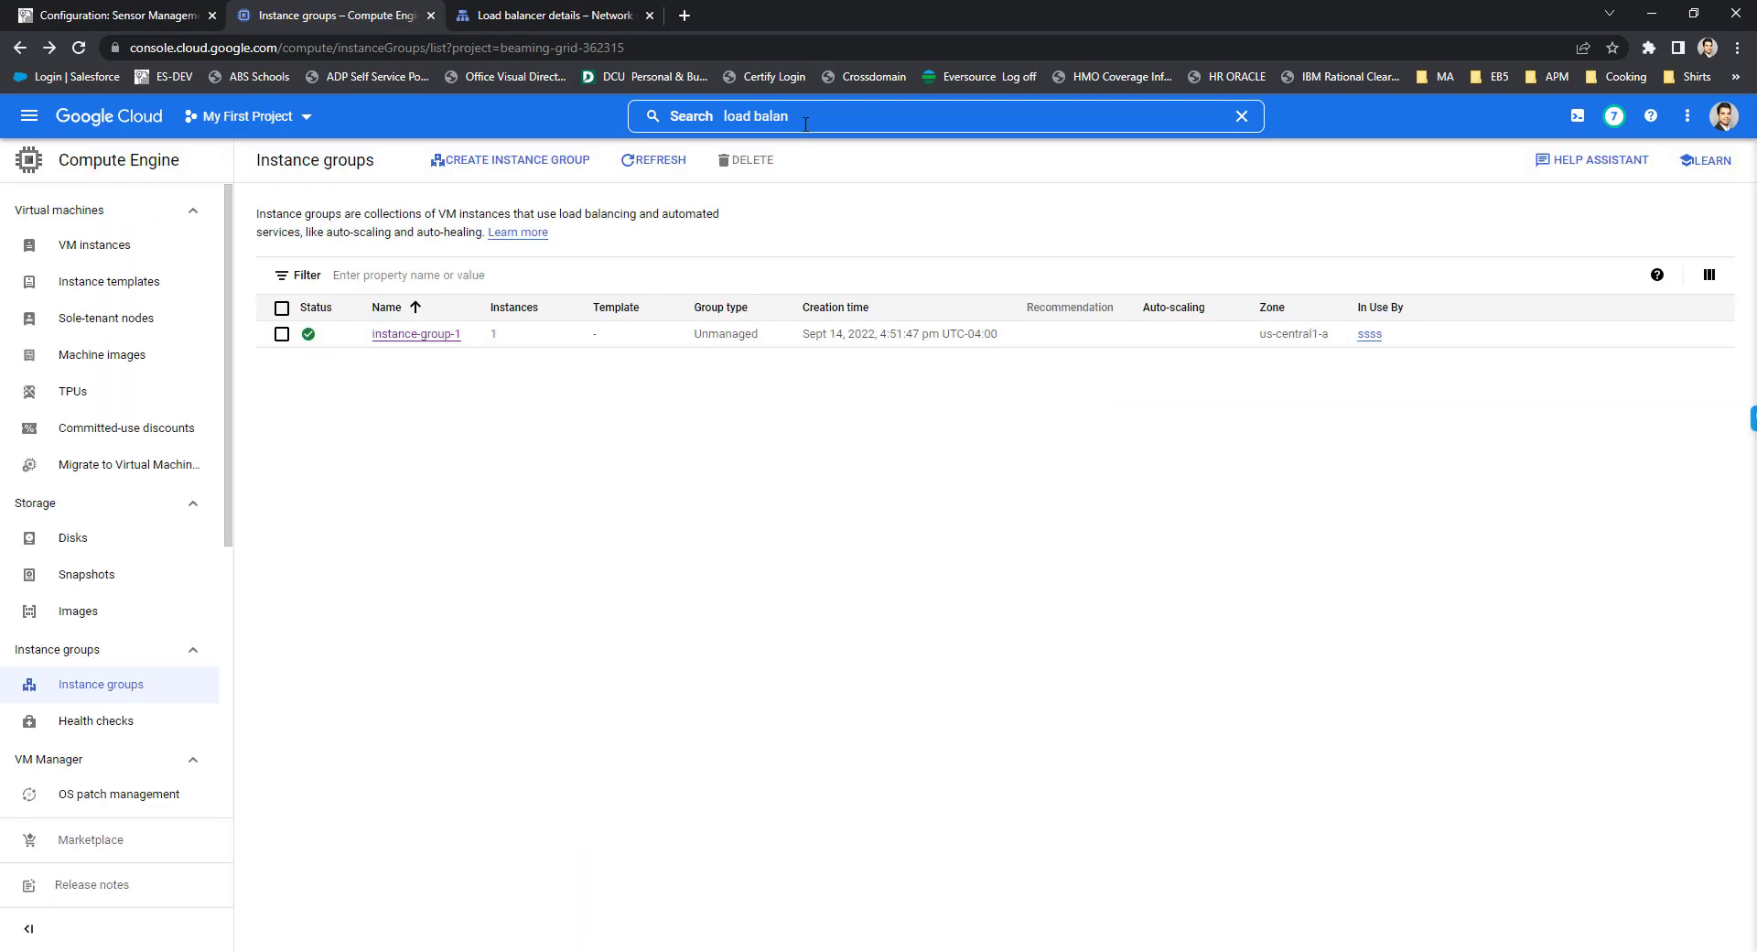
# Step: Start a new TCP load balancer under Load balancing for traffic only between the VMs
pyautogui.click(686, 131)
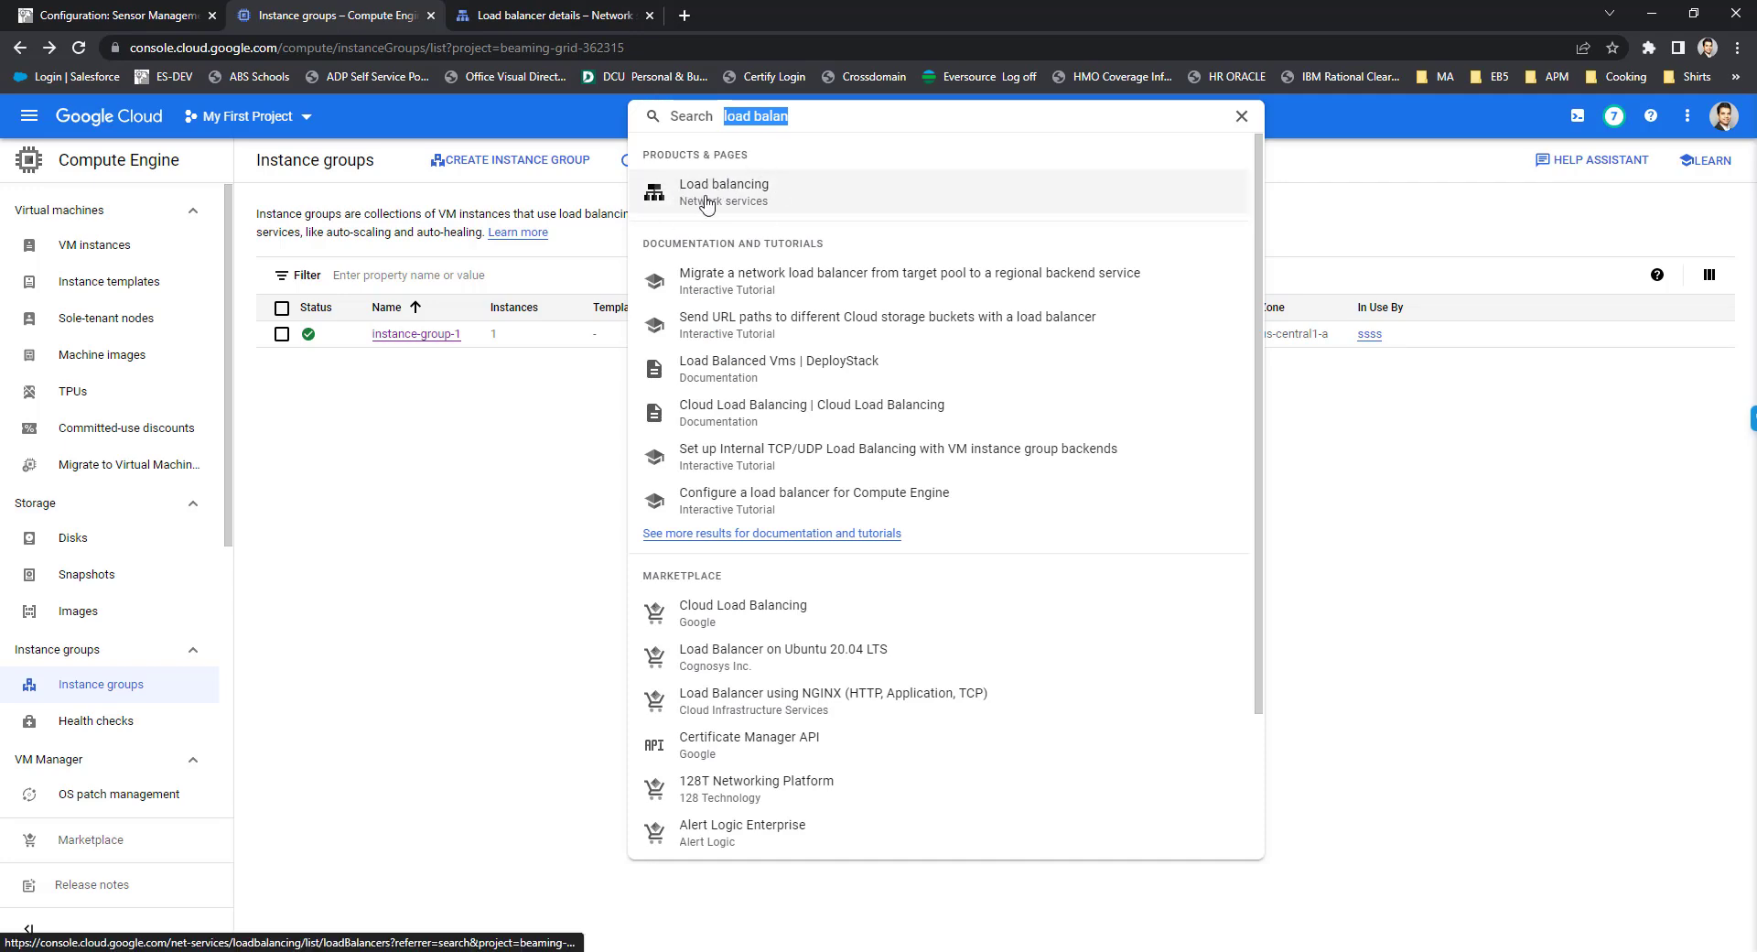
pyautogui.click(711, 202)
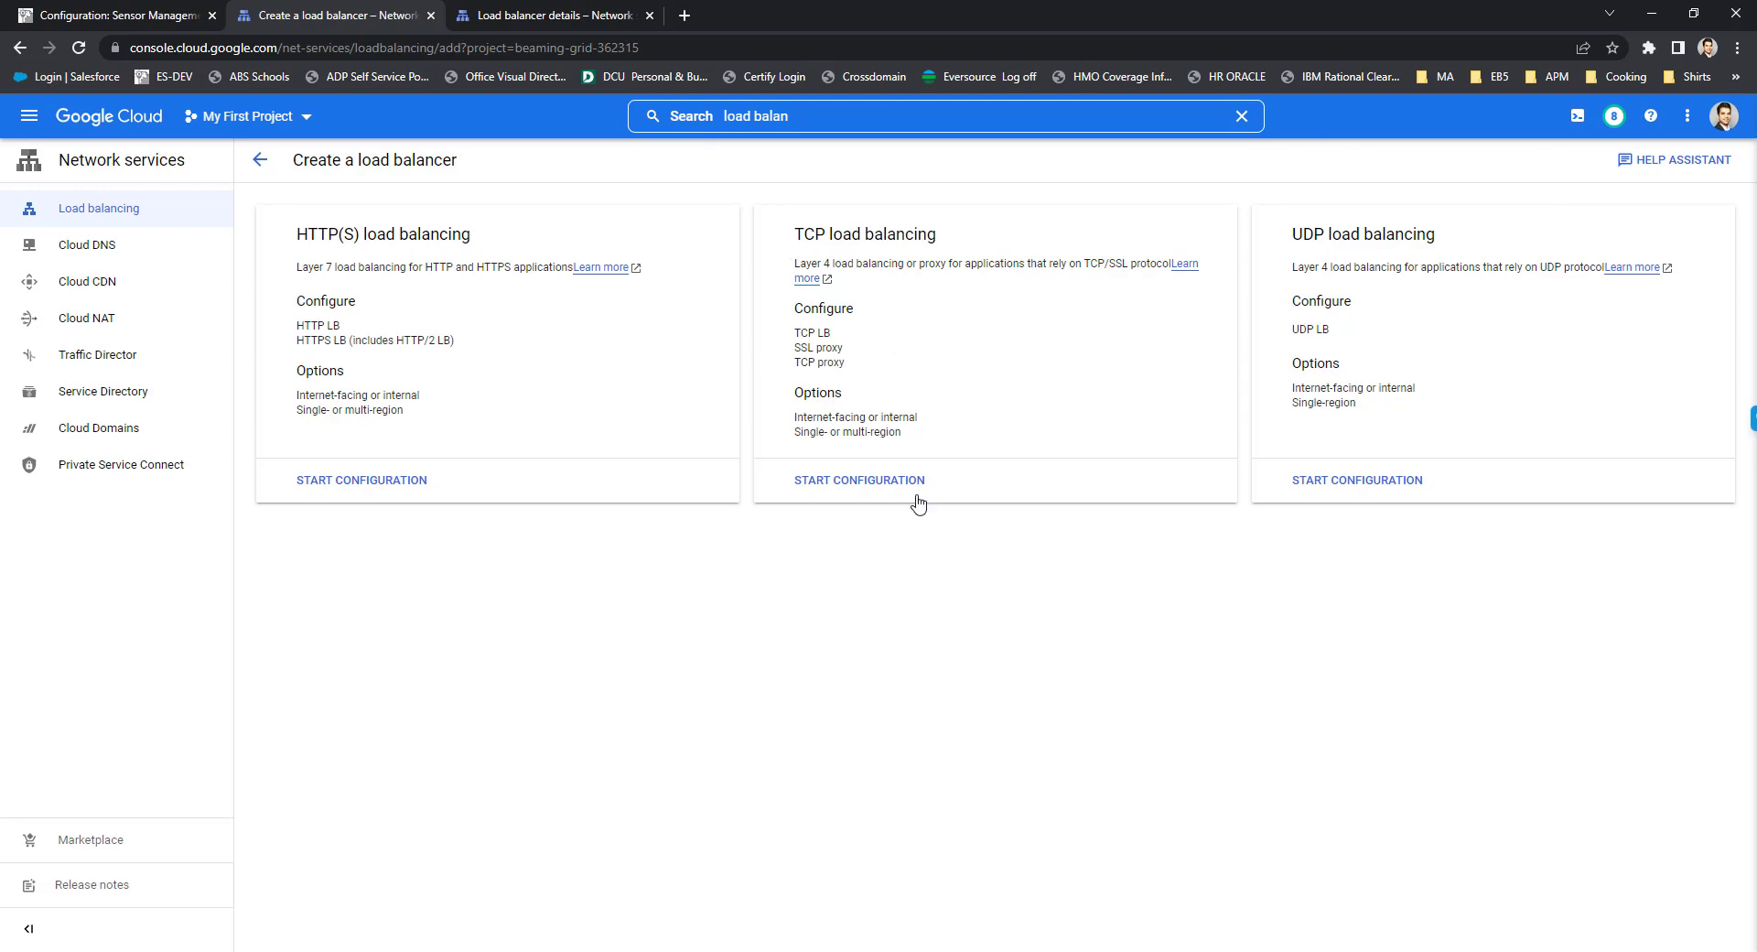
pyautogui.click(862, 482)
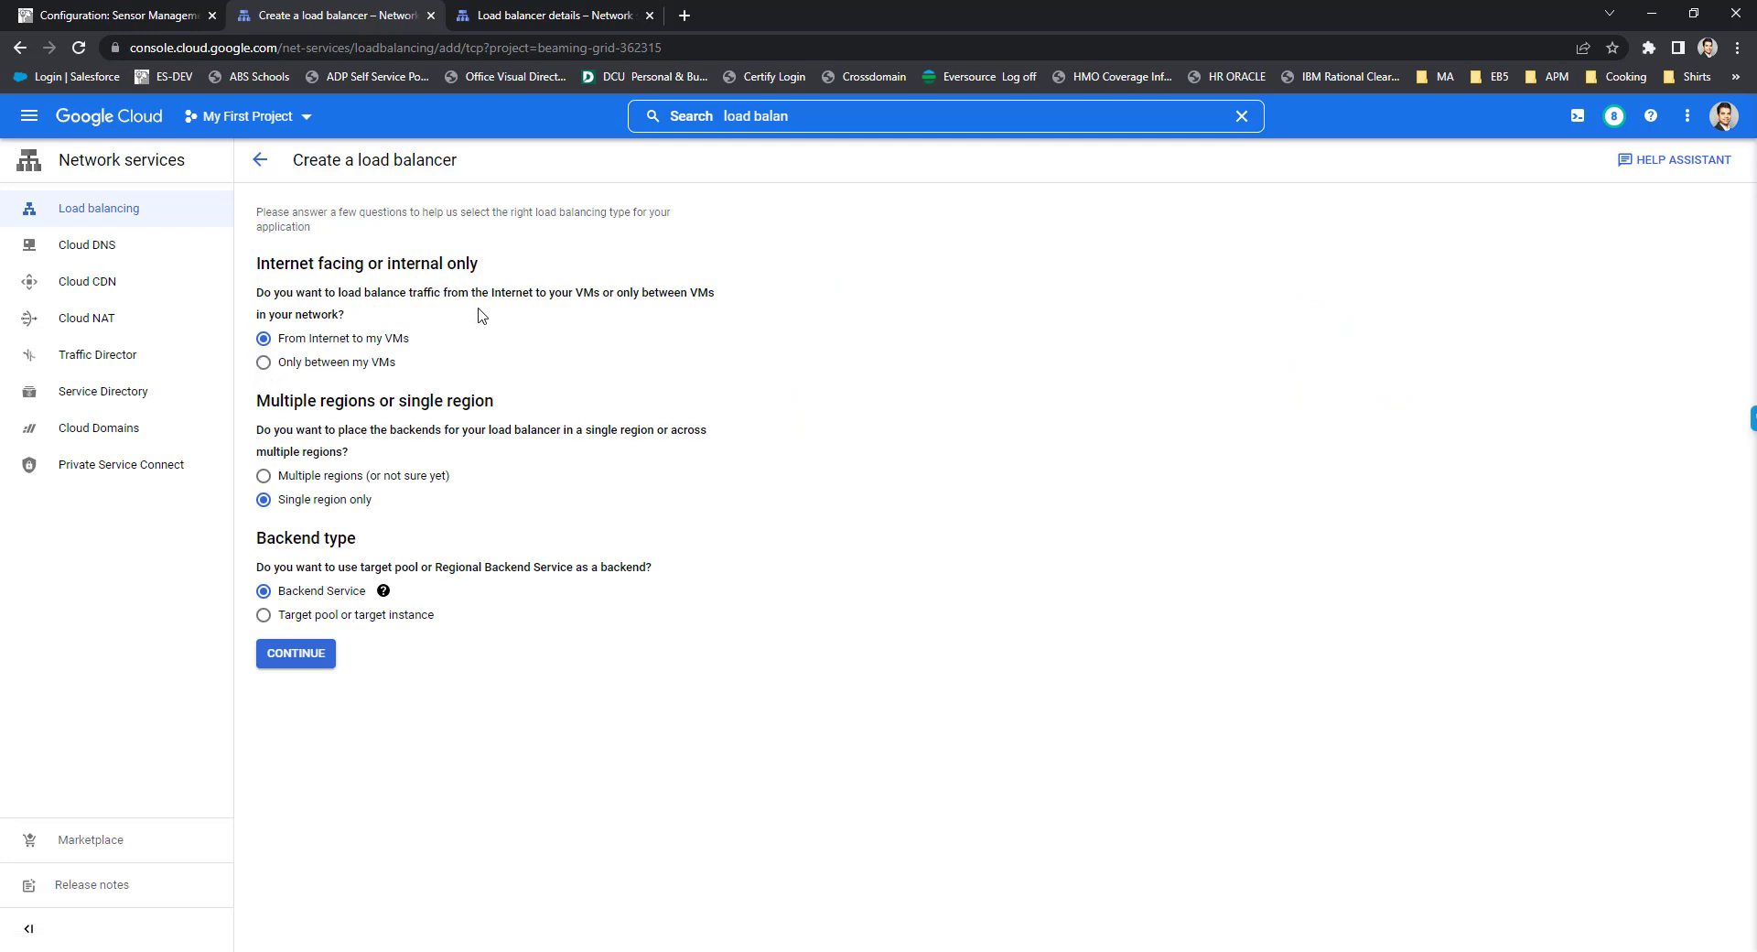
pyautogui.click(396, 362)
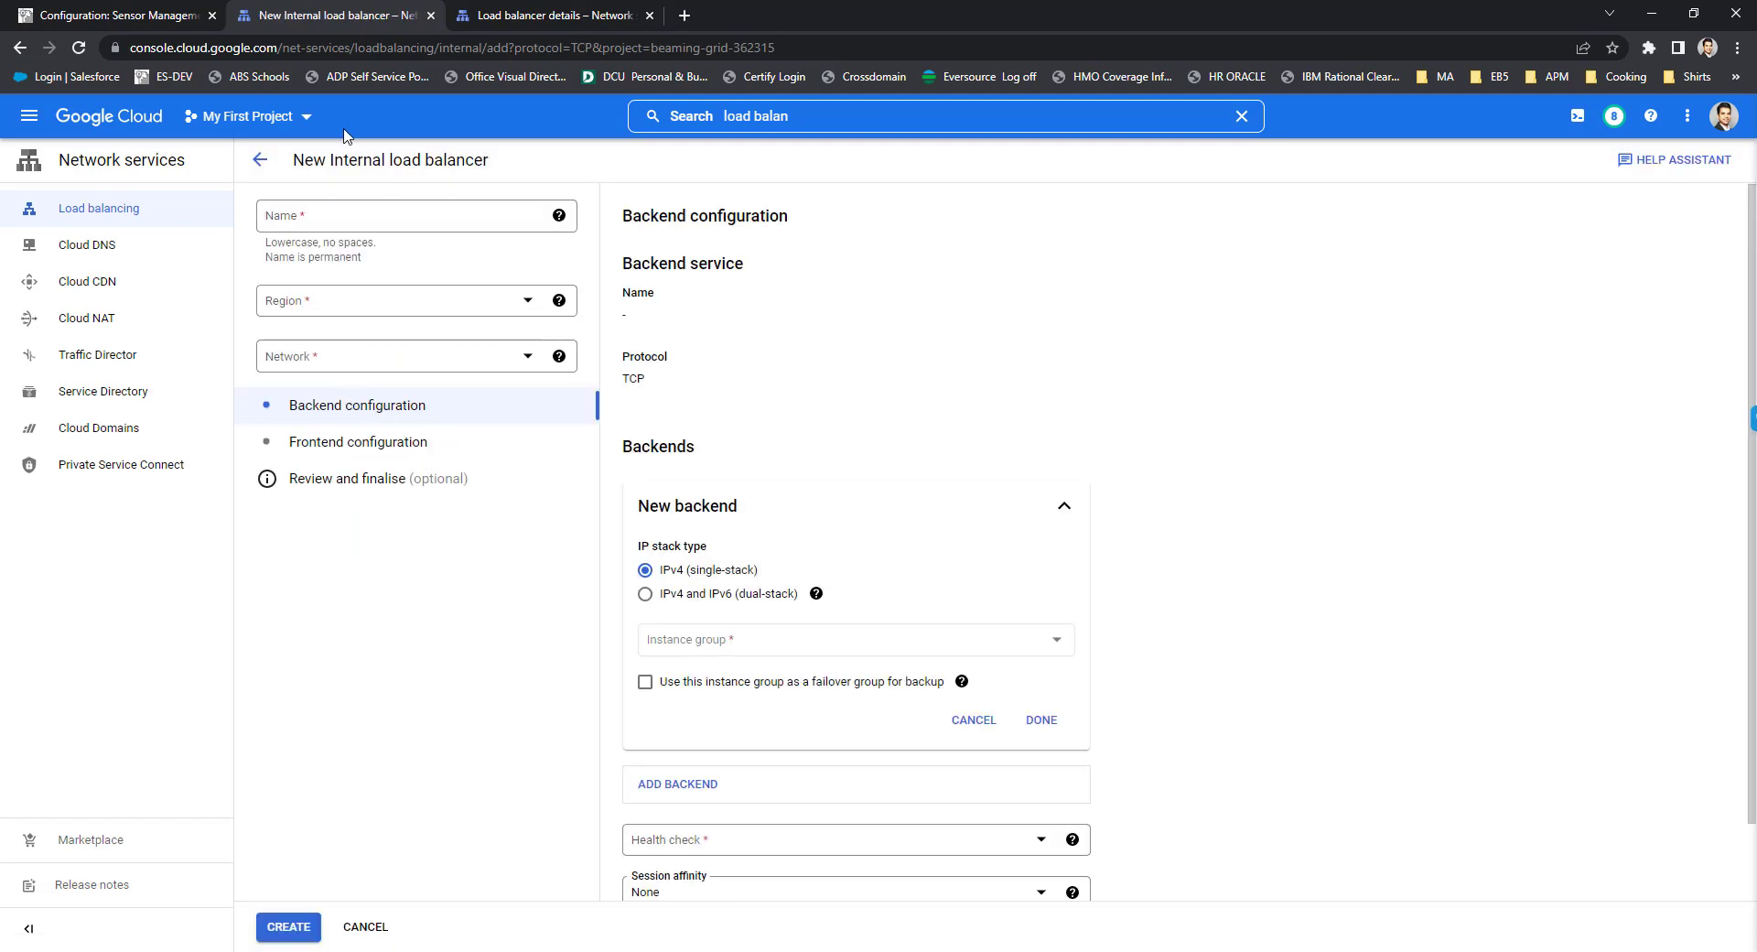
# Step: Name the internal load balancer internal-lb and set its region to us-central1 (Iowa) and its network to default
pyautogui.click(339, 201)
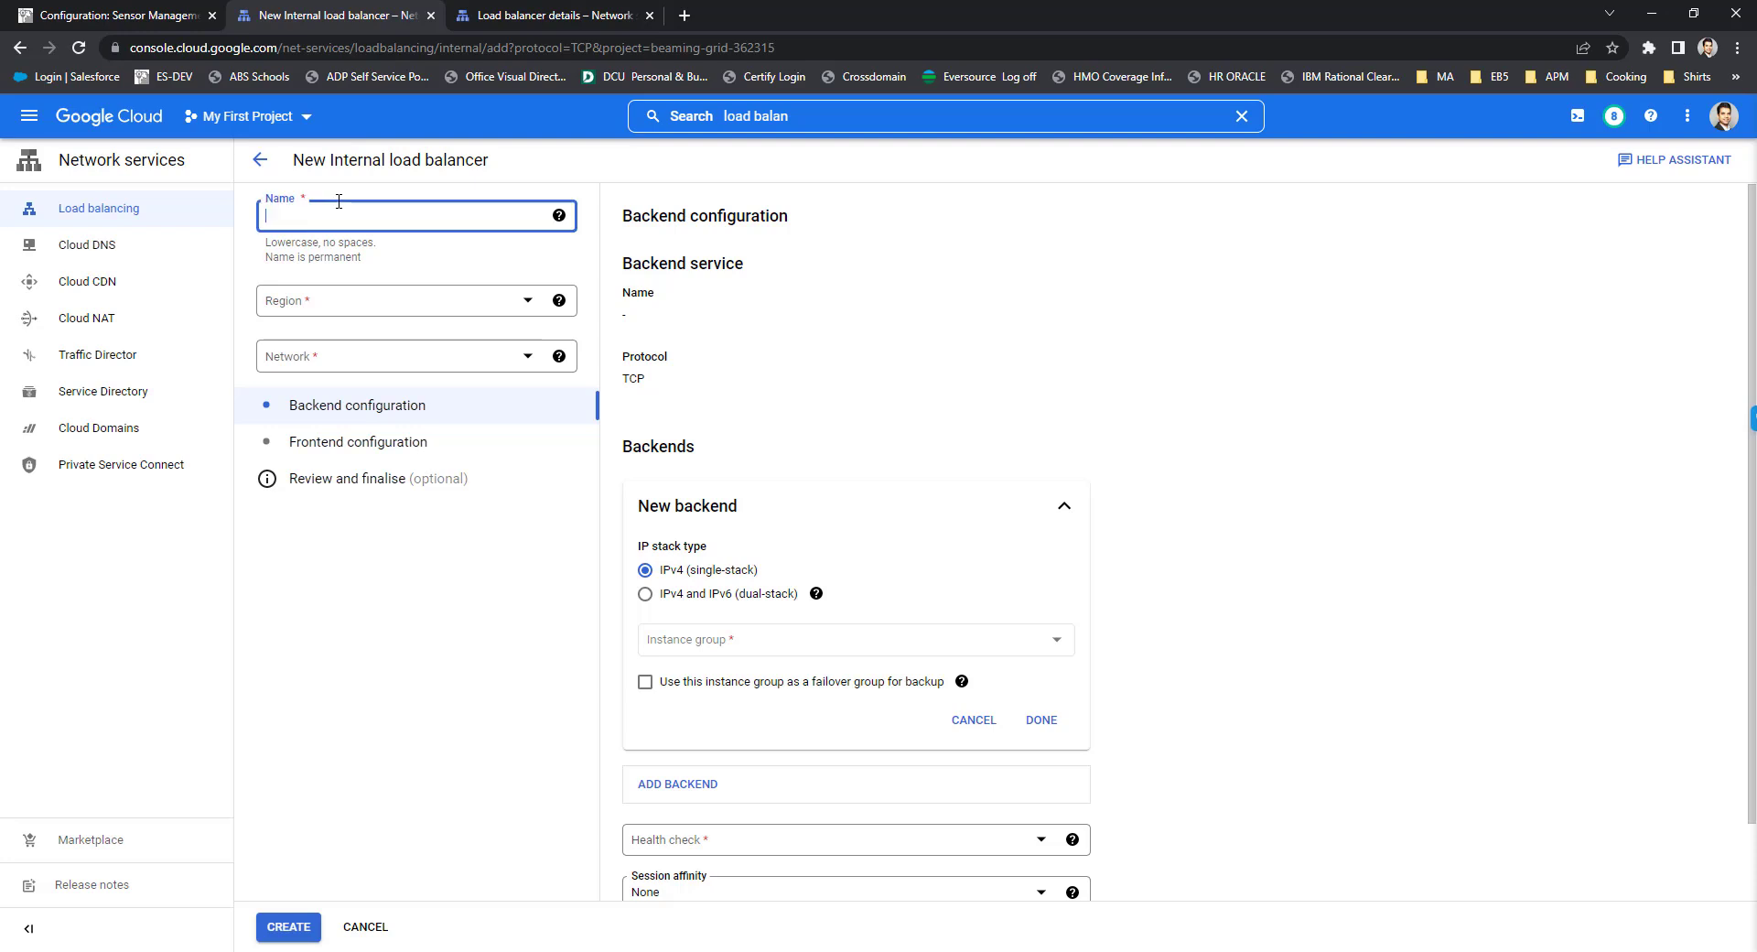
pyautogui.write('internal-lb')
pyautogui.click(315, 306)
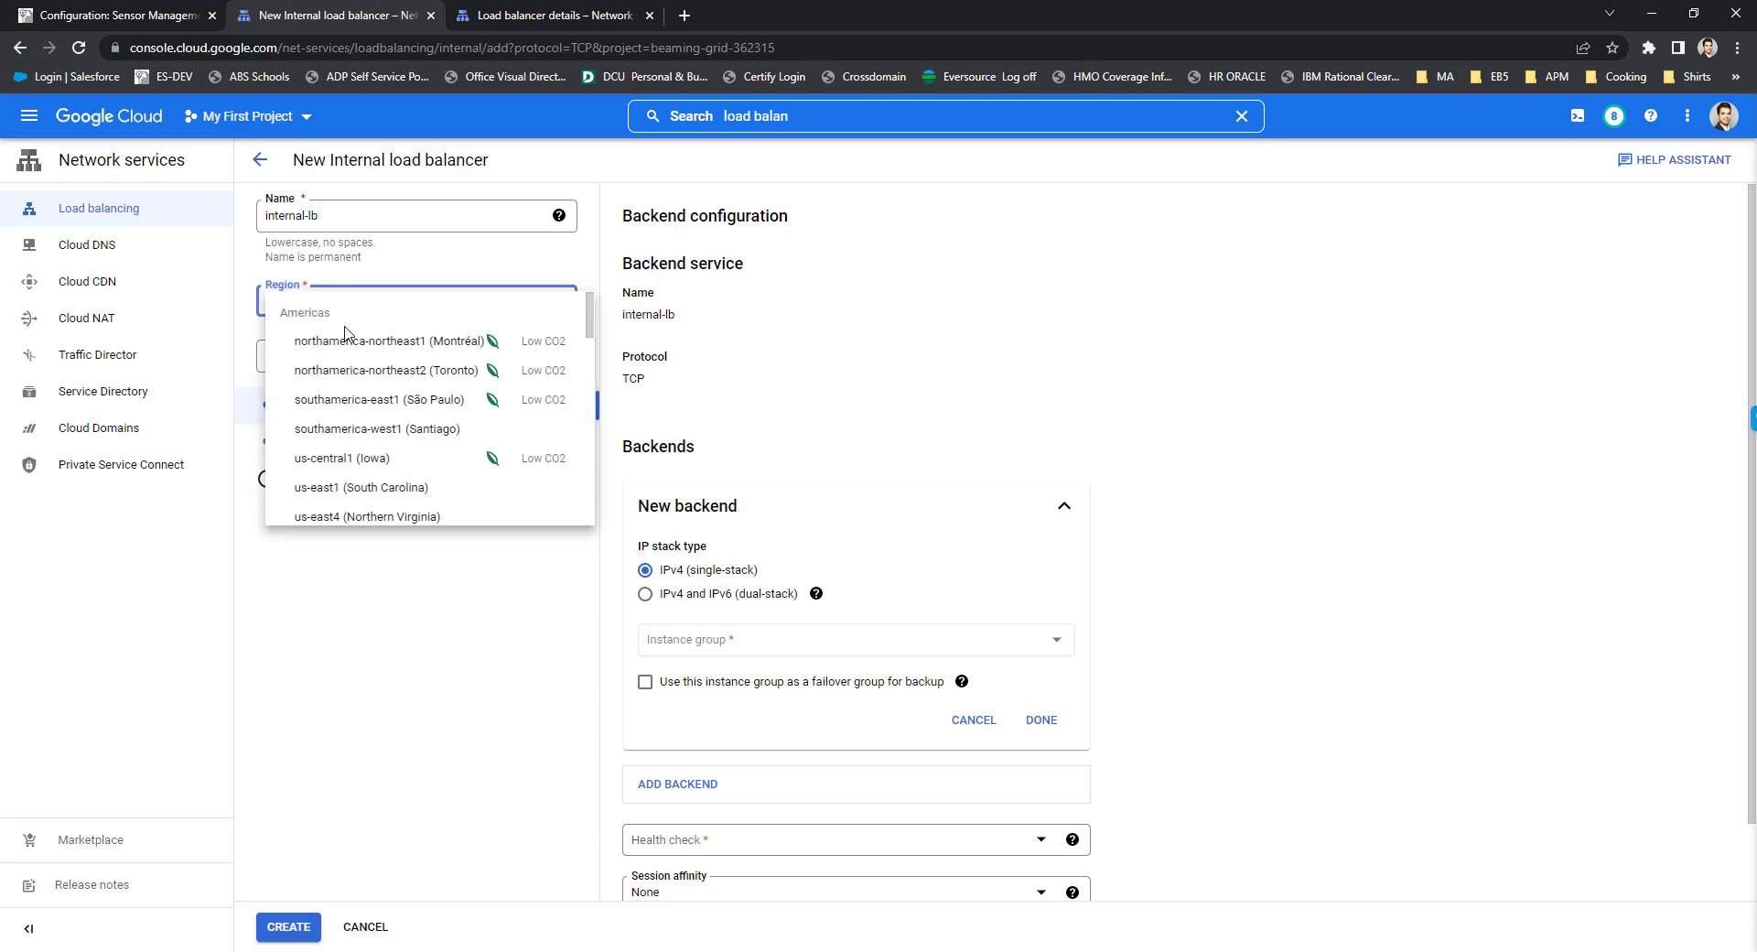
pyautogui.click(358, 462)
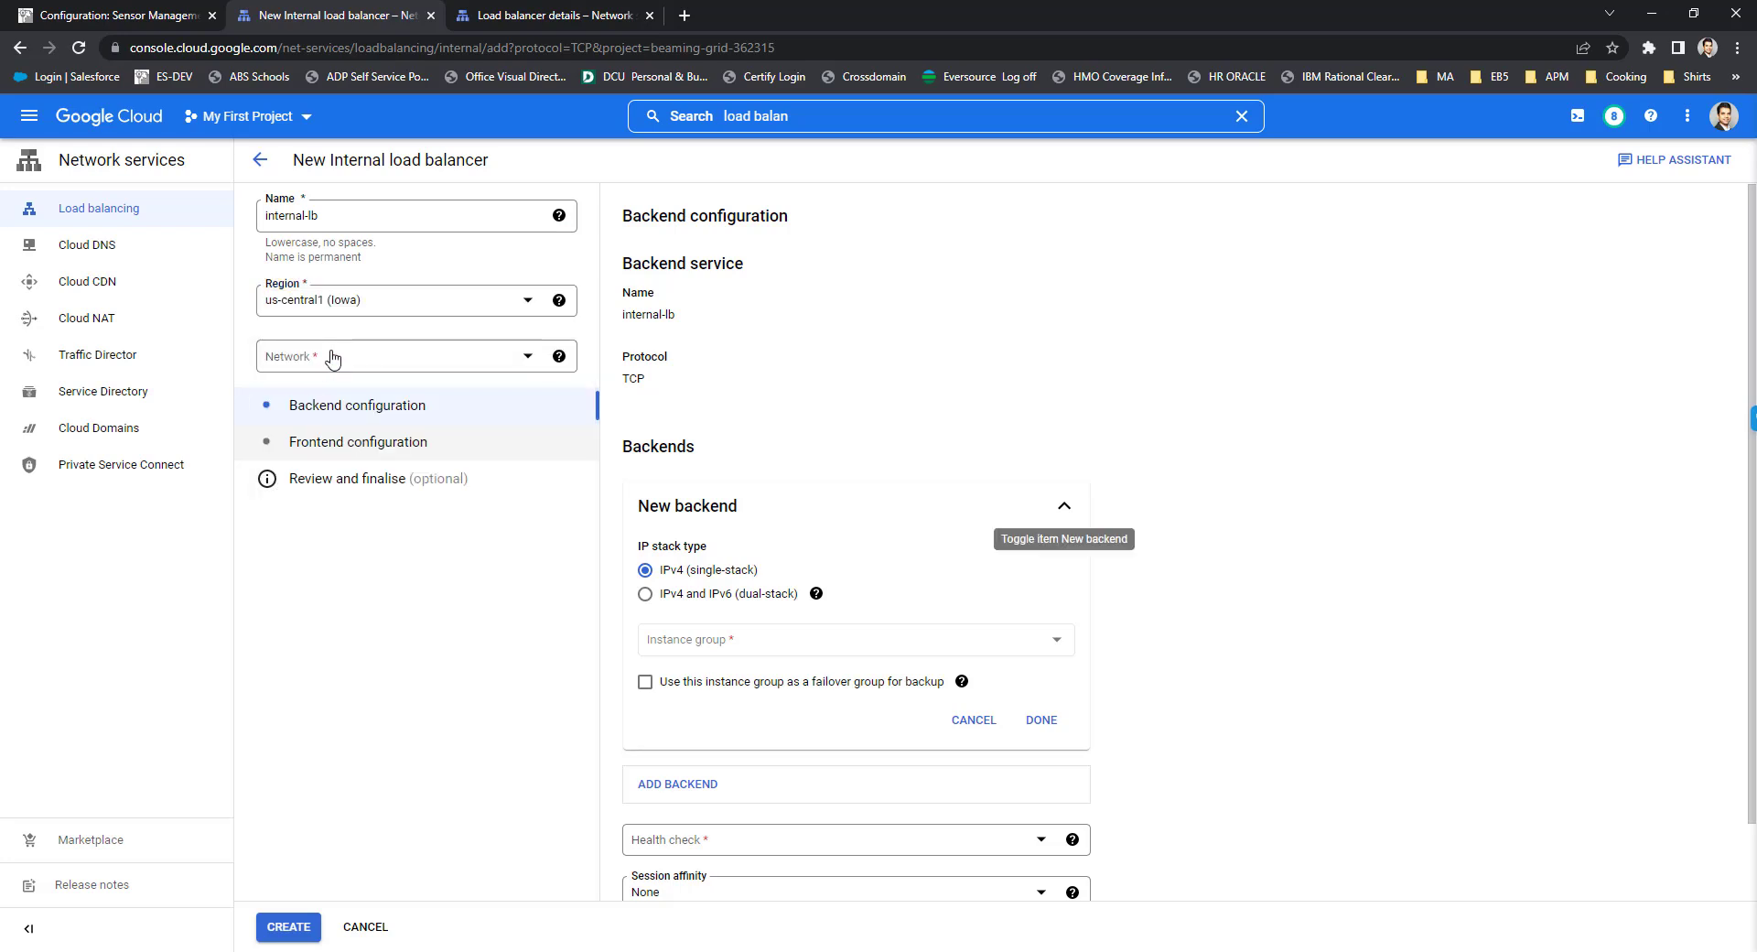
pyautogui.click(333, 359)
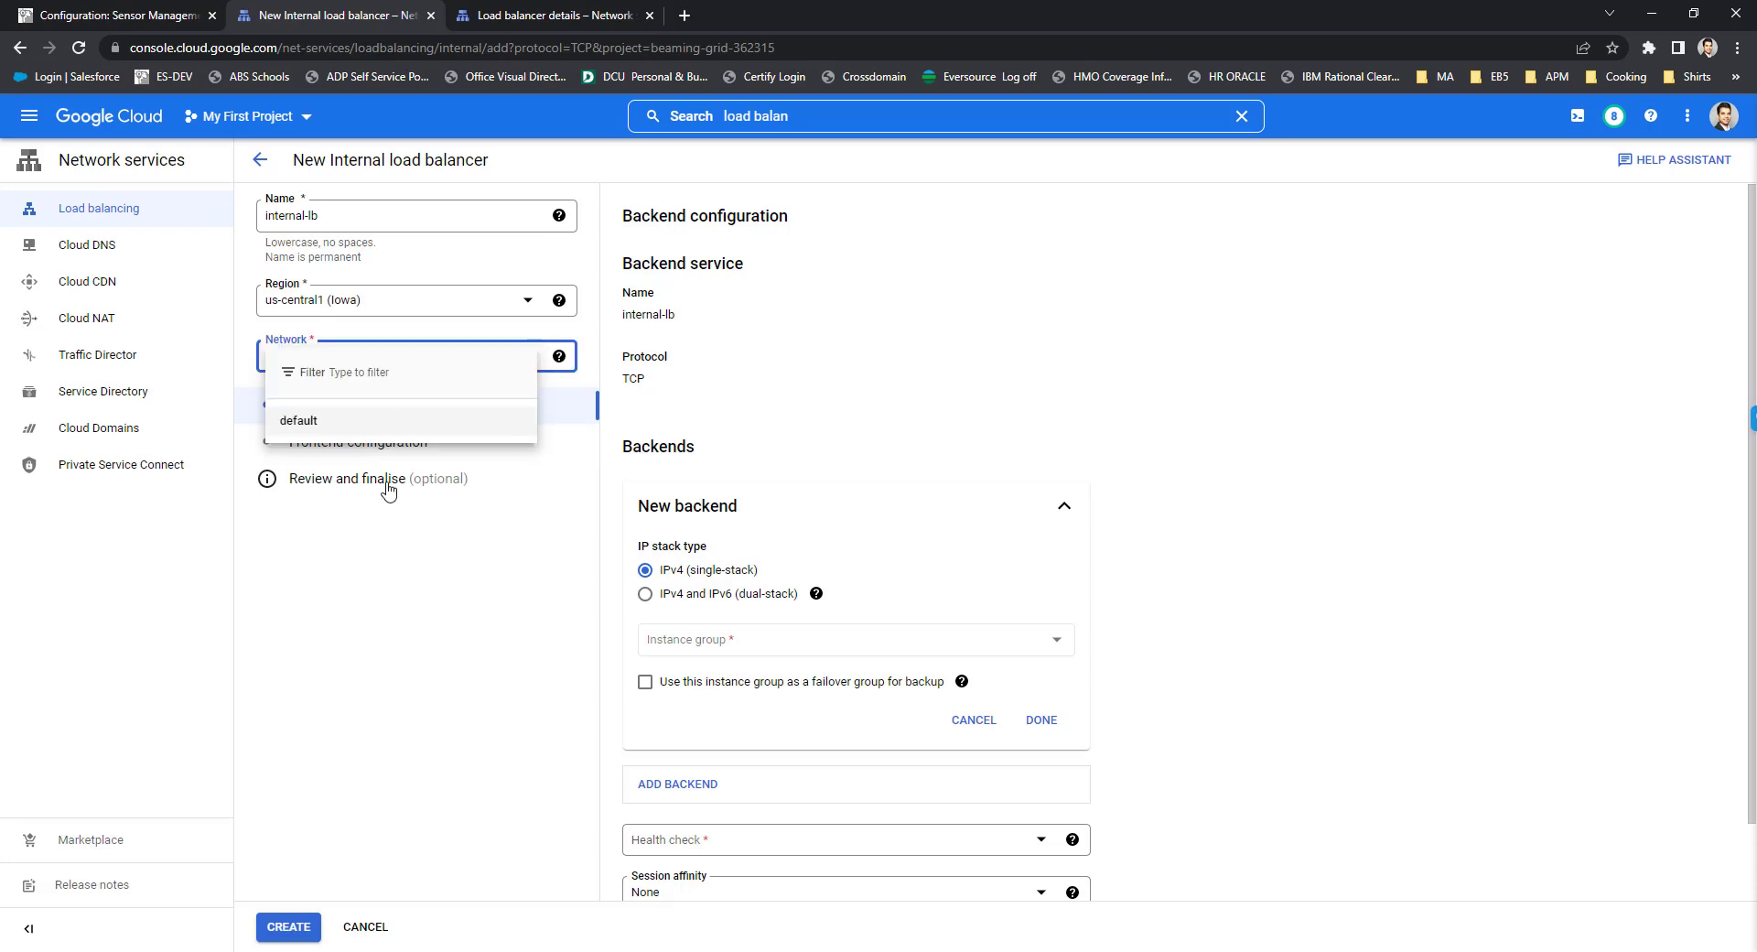
pyautogui.click(423, 417)
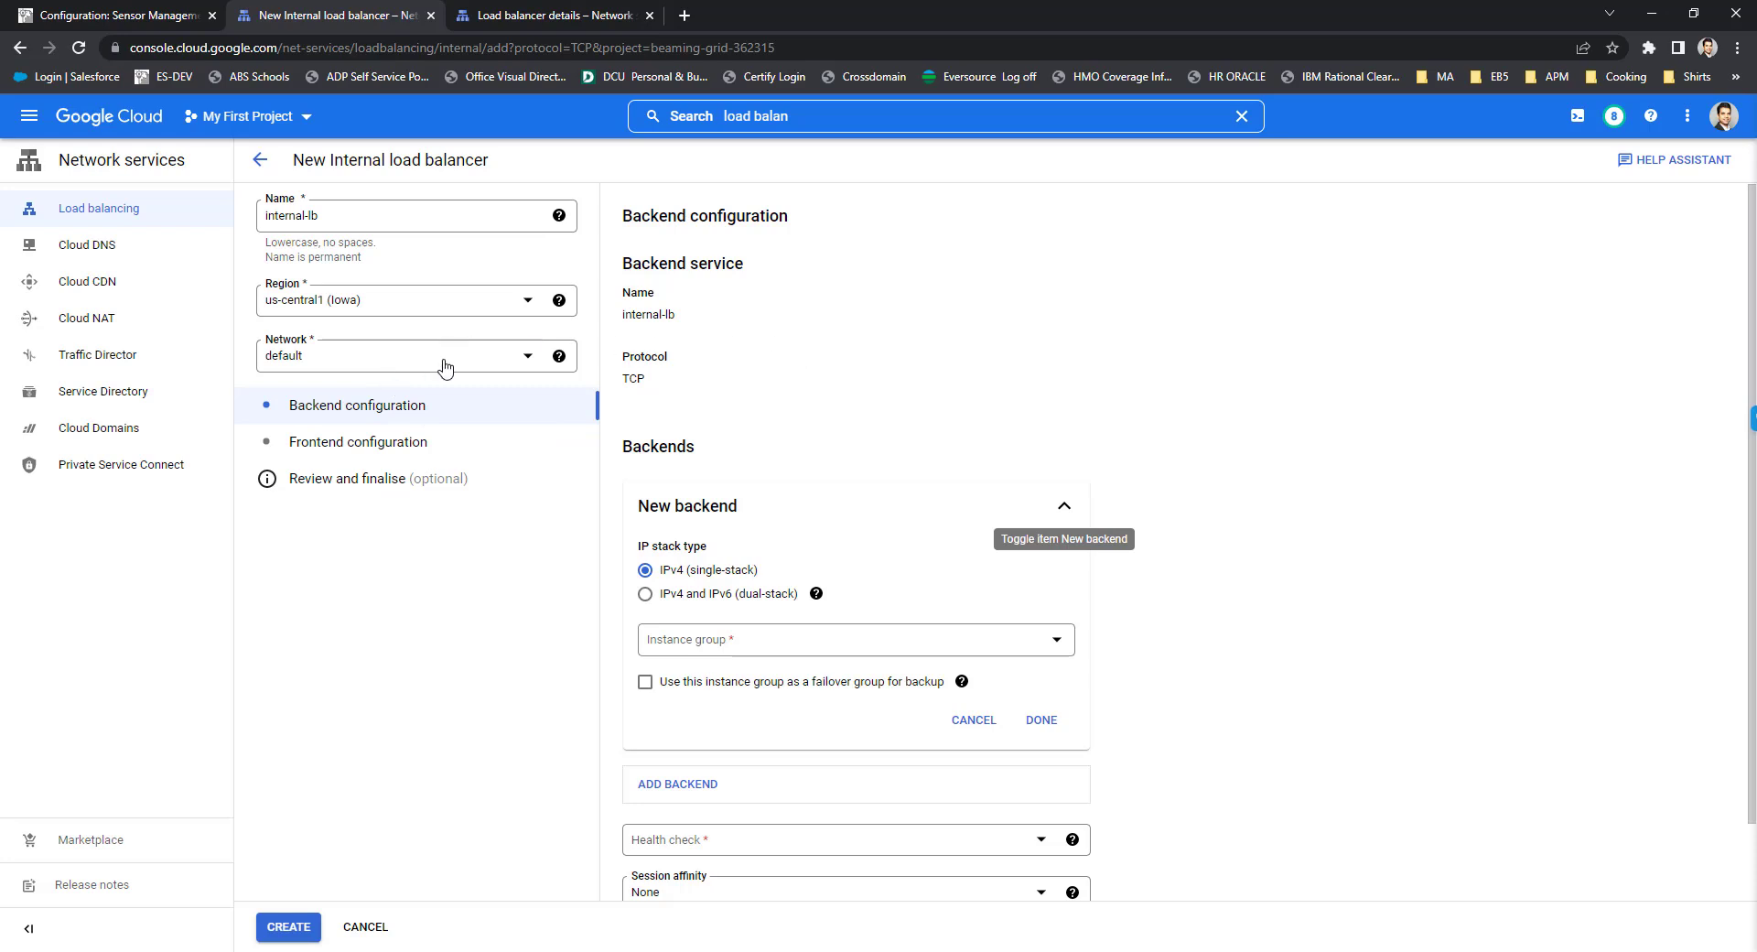
pyautogui.click(315, 445)
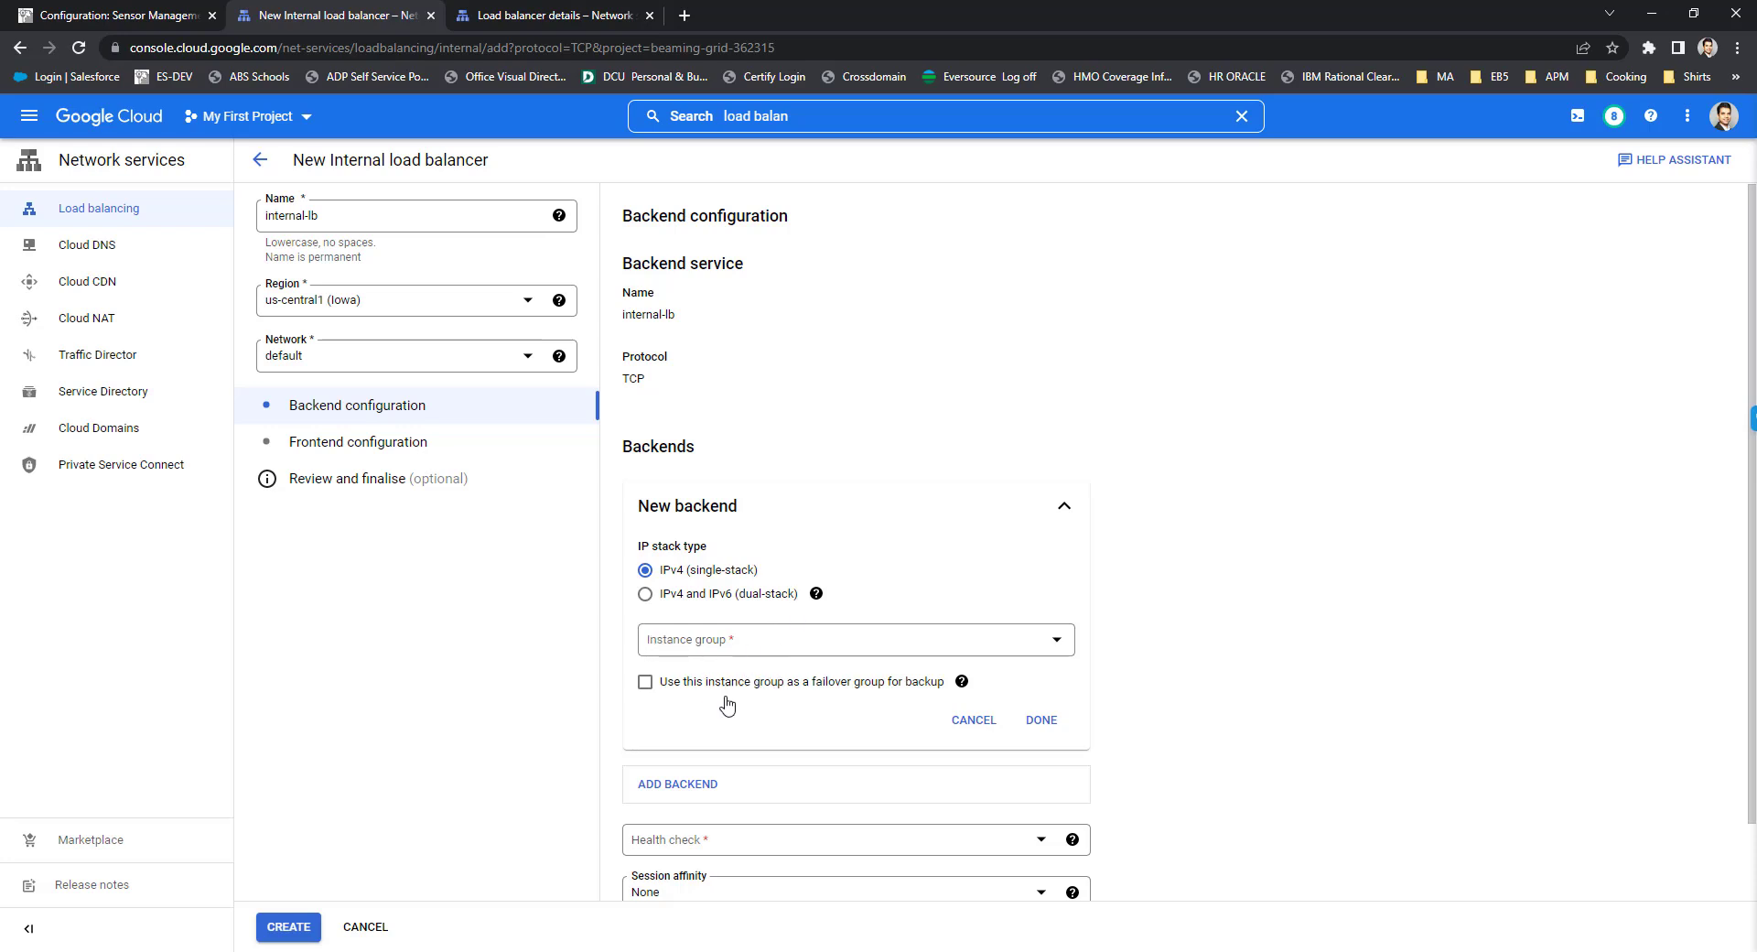
# Step: Set the new backend's instance group to instance-group-1 and choose the existing health check named test
pyautogui.click(726, 641)
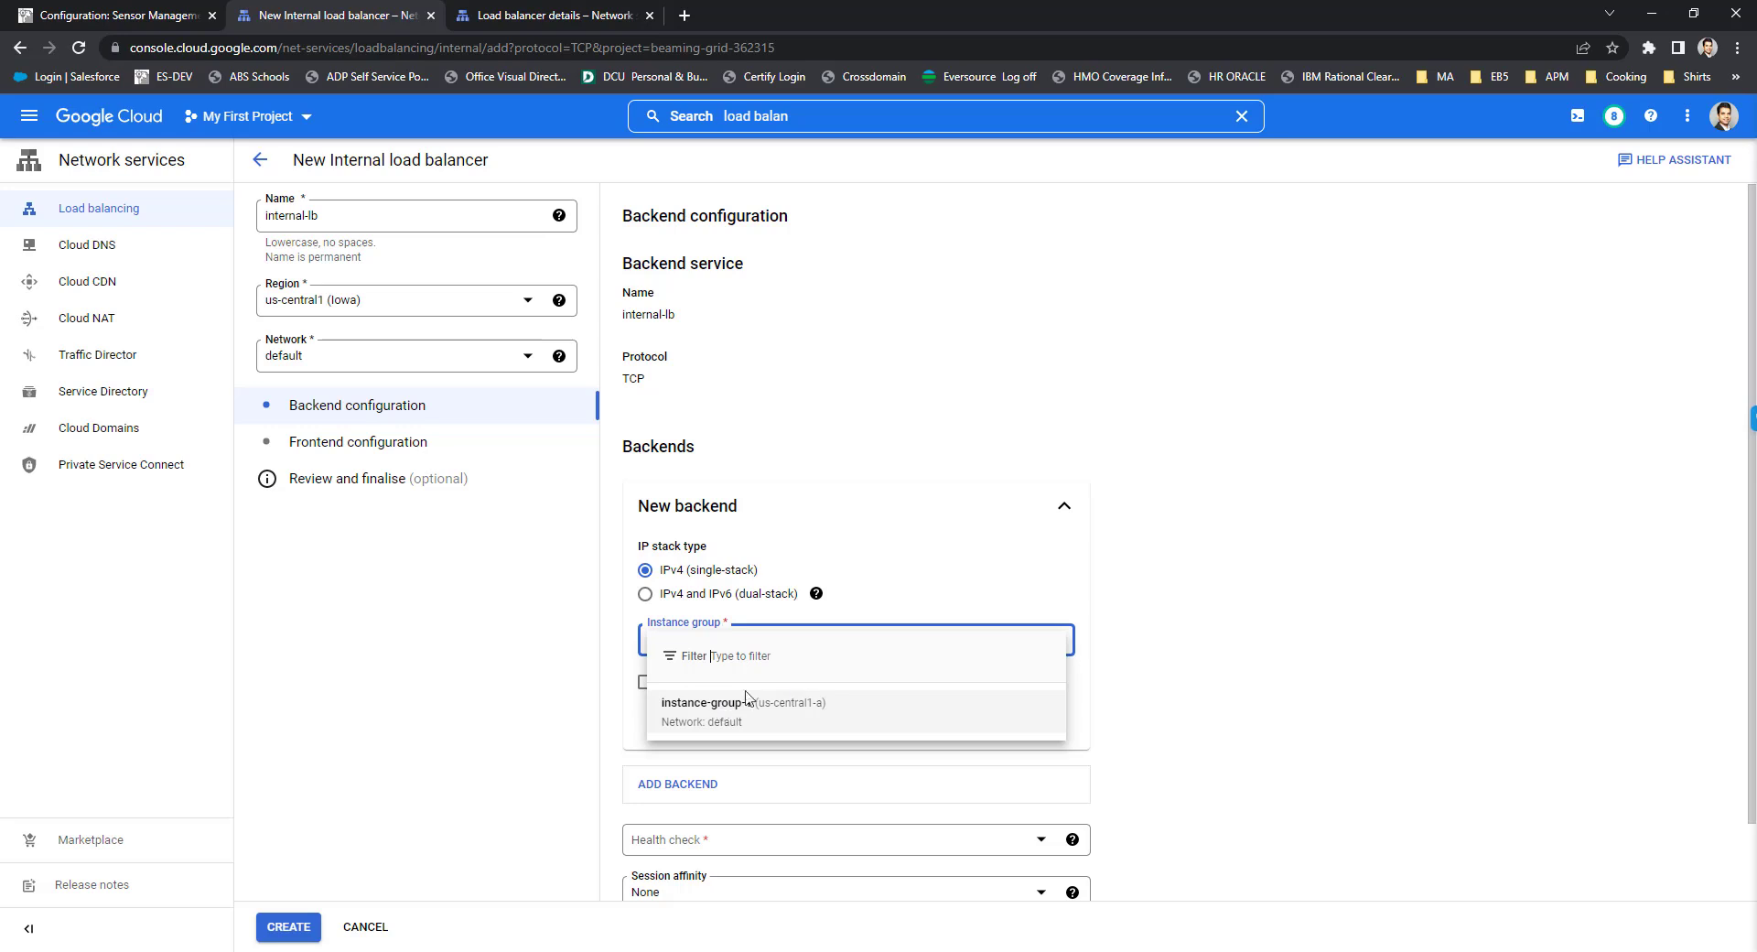
pyautogui.click(789, 702)
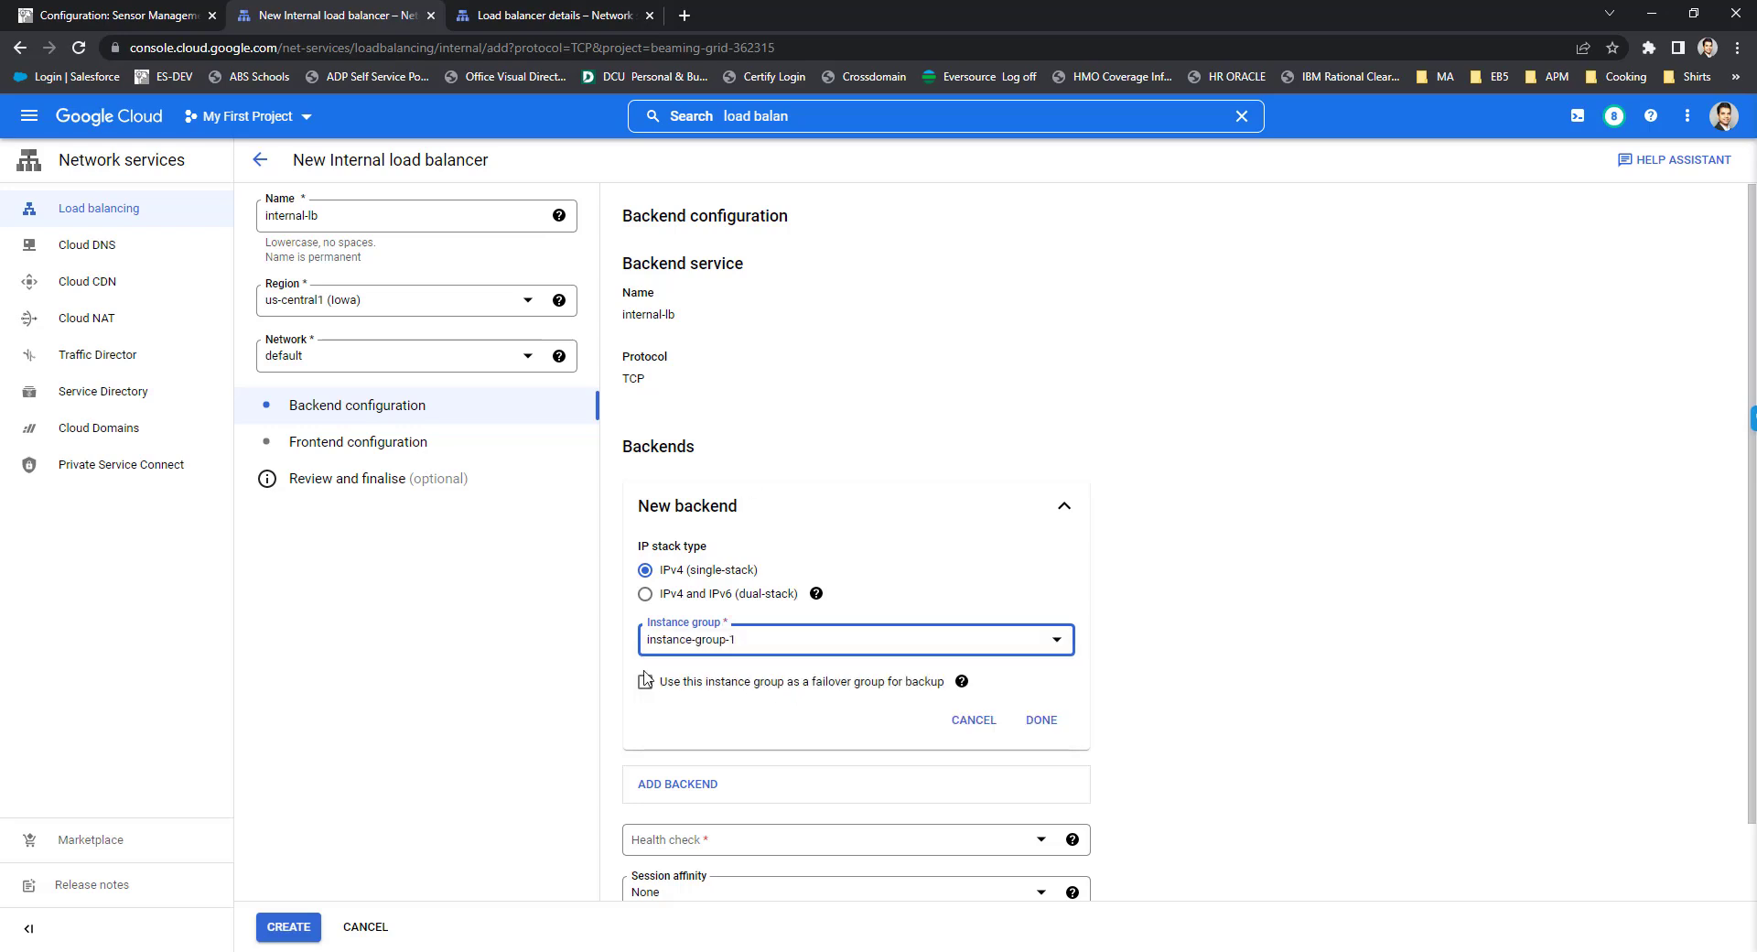
pyautogui.scroll(-1, 622, 732)
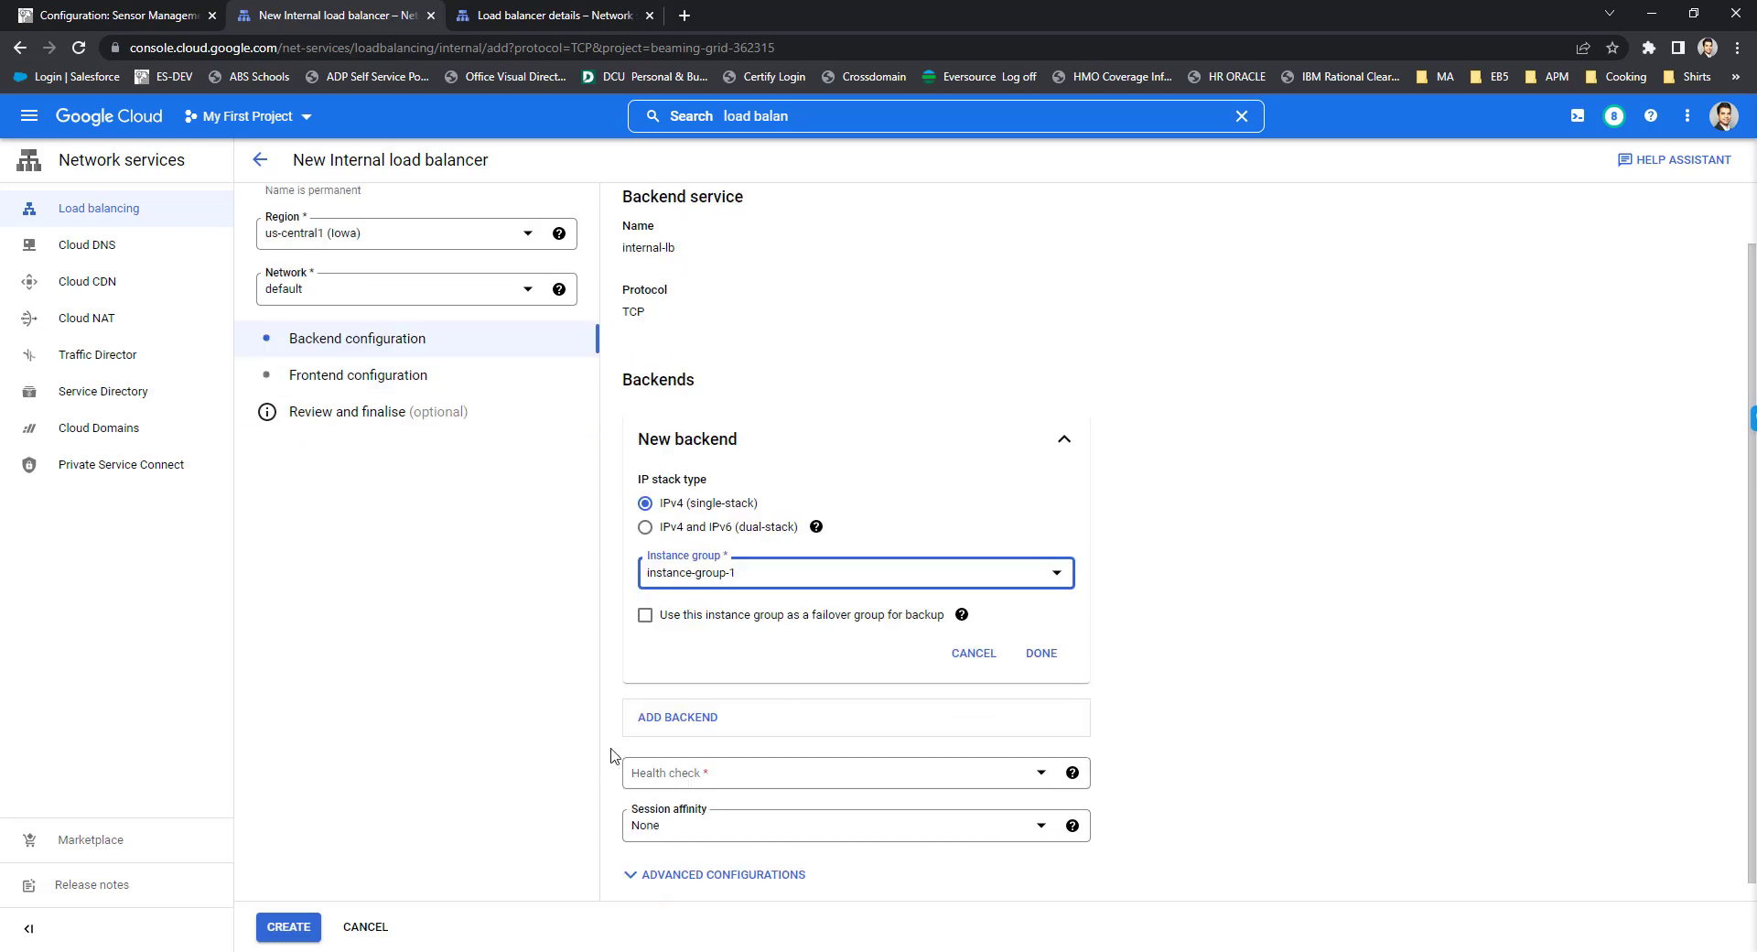
pyautogui.click(795, 759)
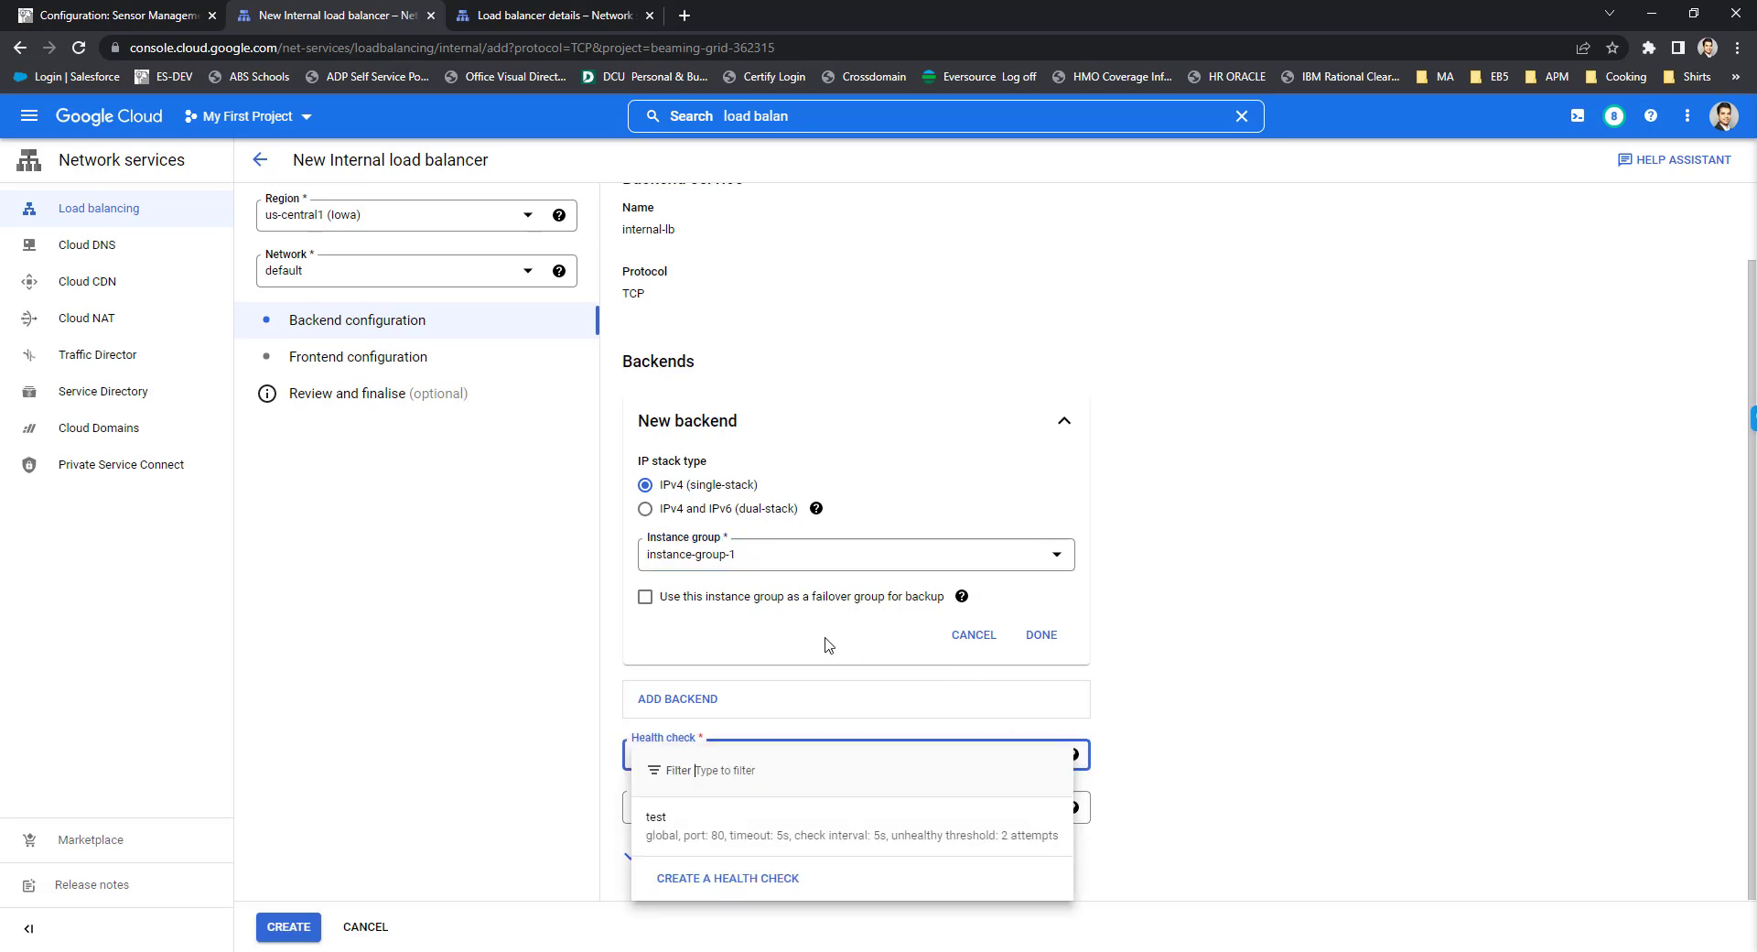
pyautogui.click(721, 700)
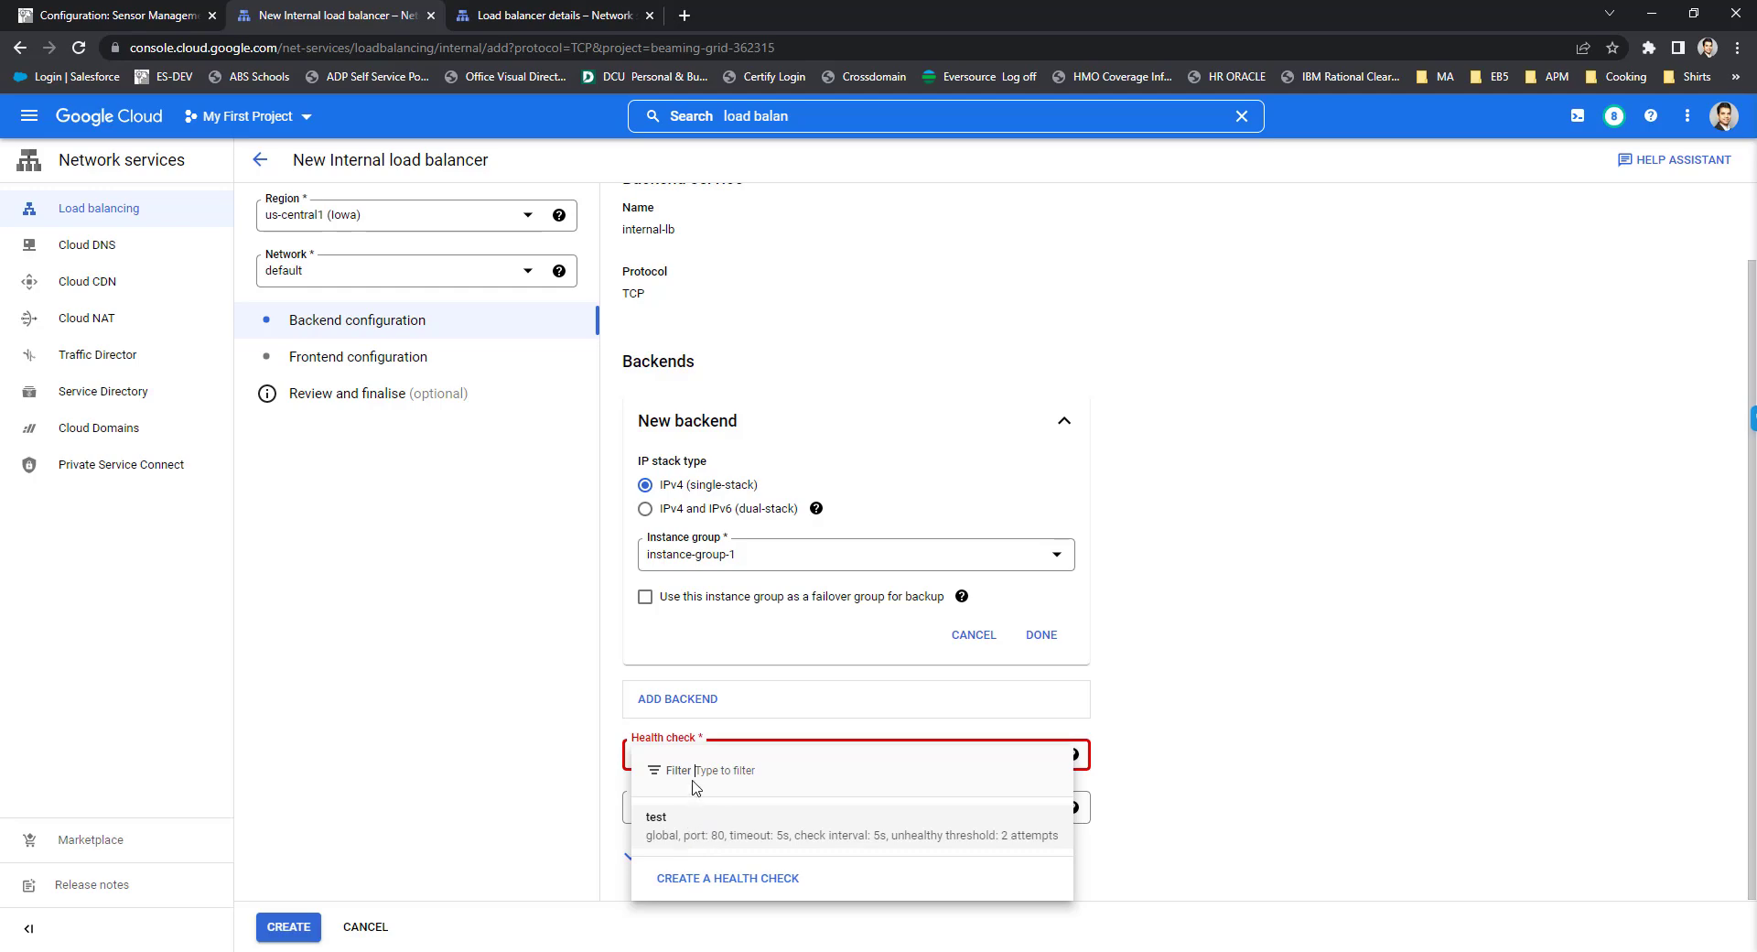
pyautogui.click(692, 819)
pyautogui.scroll(-1, 362, 366)
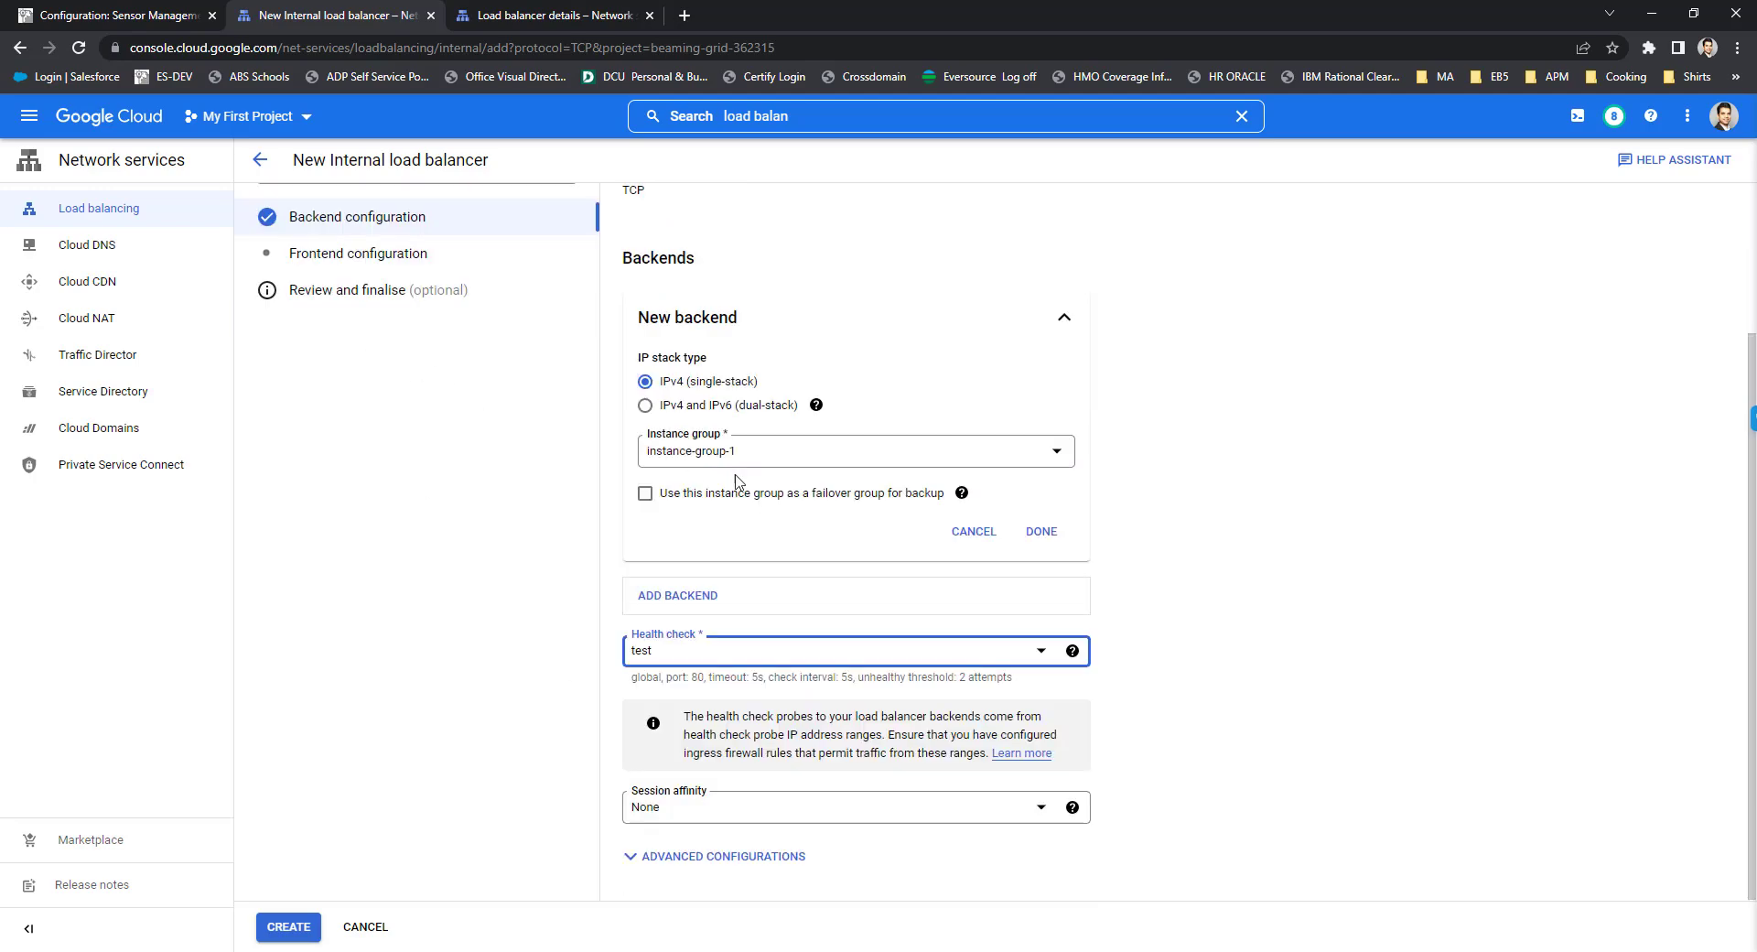
# Step: Review the backend settings and expand the advanced configurations to examine connection draining and failover policy
pyautogui.scroll(2, 807, 671)
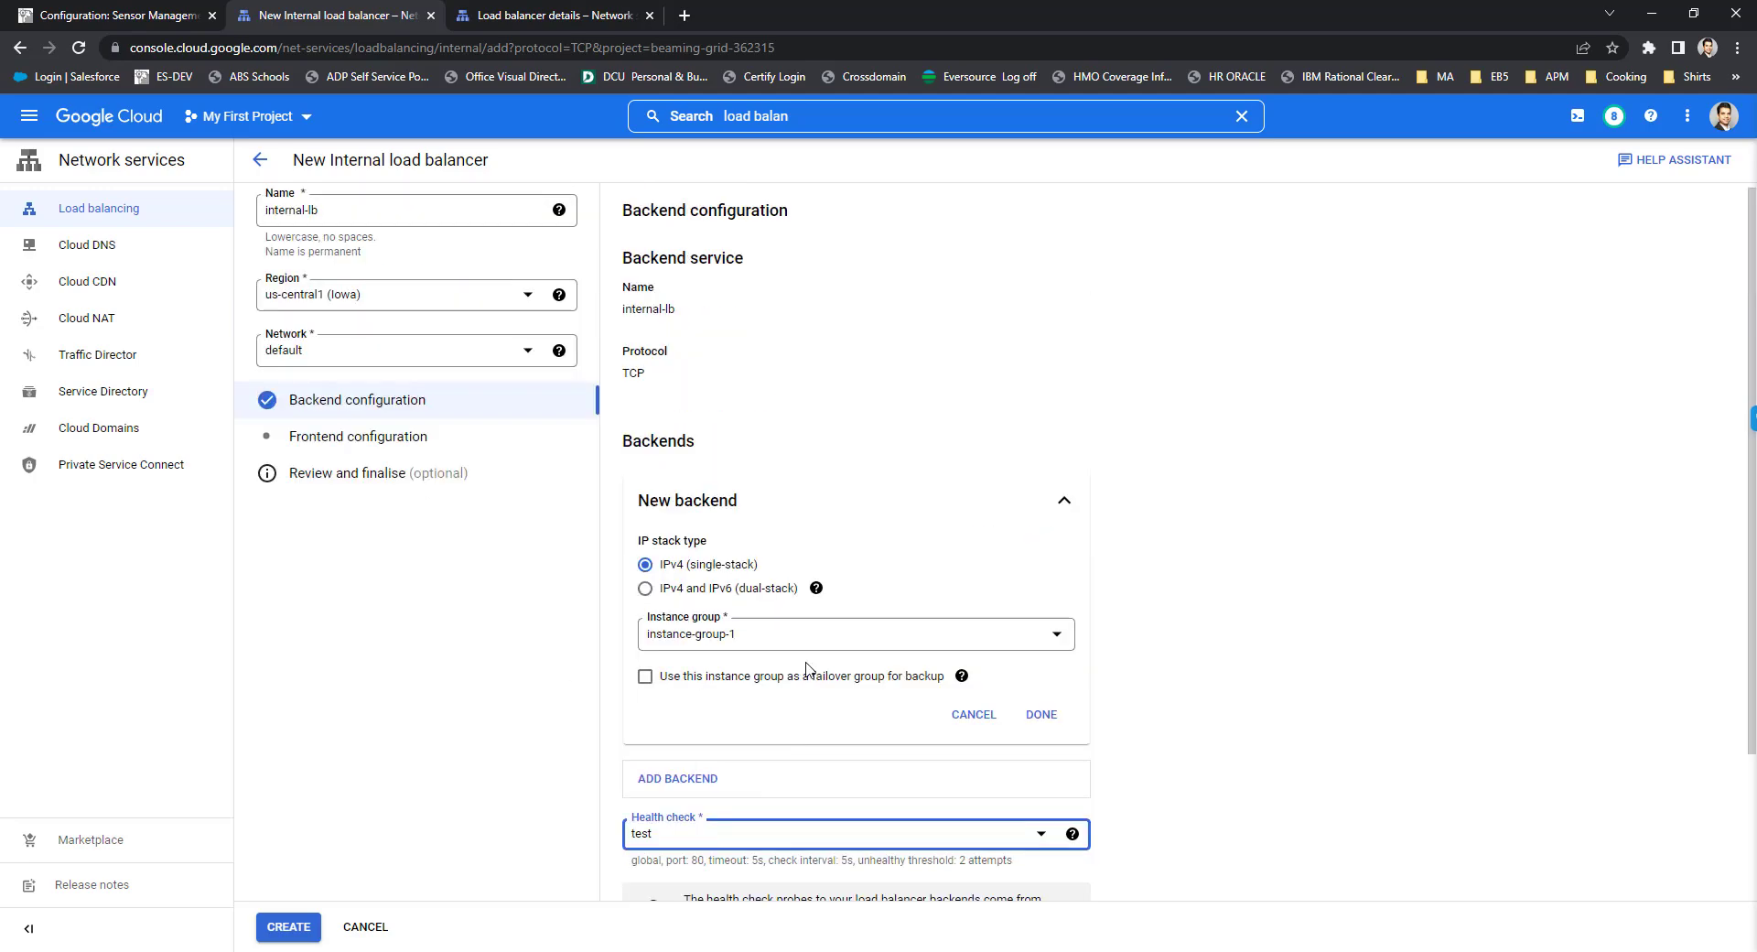
pyautogui.scroll(-2, 806, 671)
pyautogui.scroll(2, 779, 791)
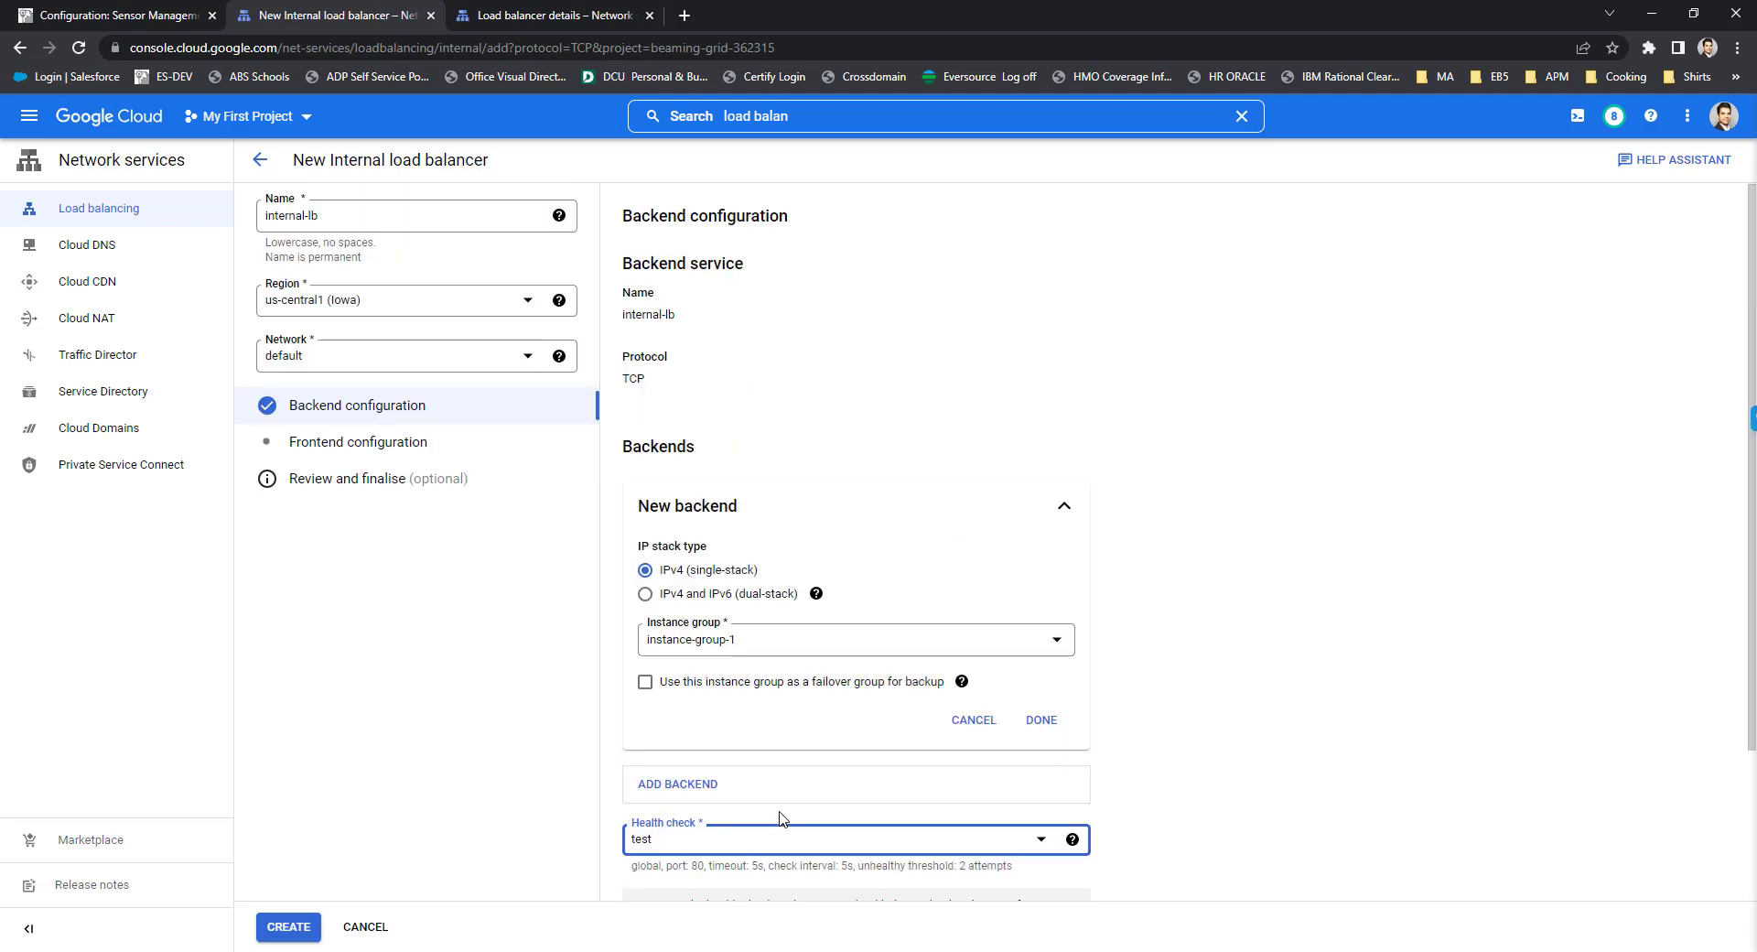
pyautogui.scroll(-2, 783, 817)
pyautogui.click(761, 856)
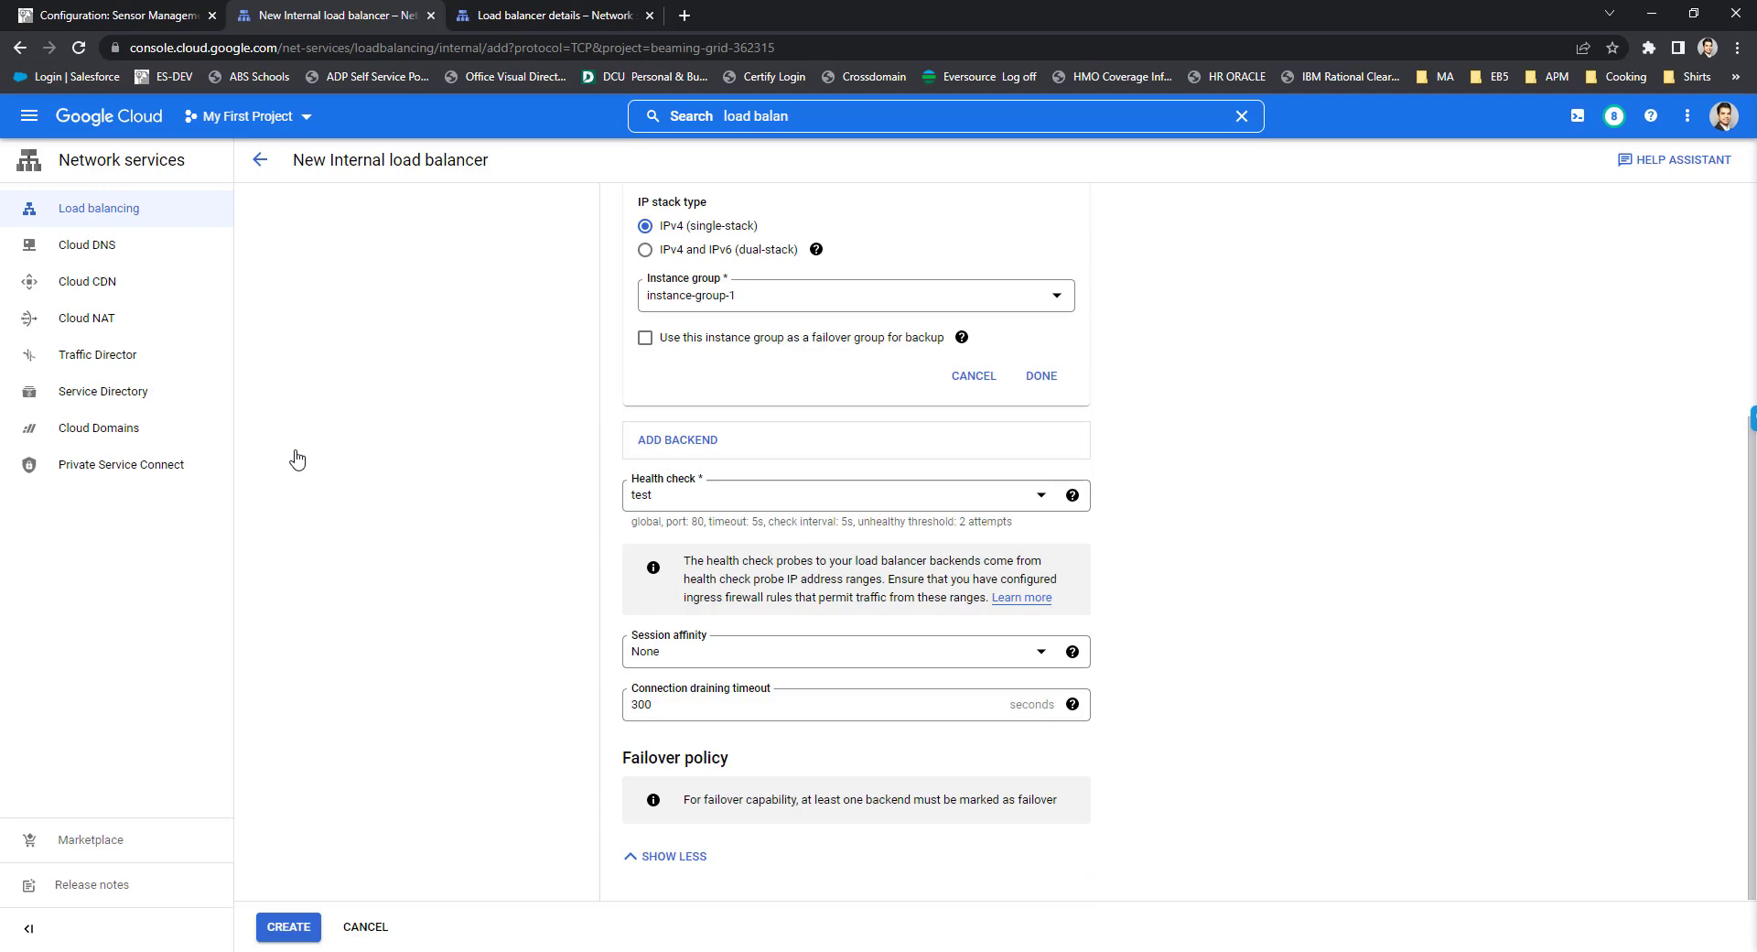
# Step: Configure the frontend with the default subnetwork and forward all ports
pyautogui.scroll(4, 296, 459)
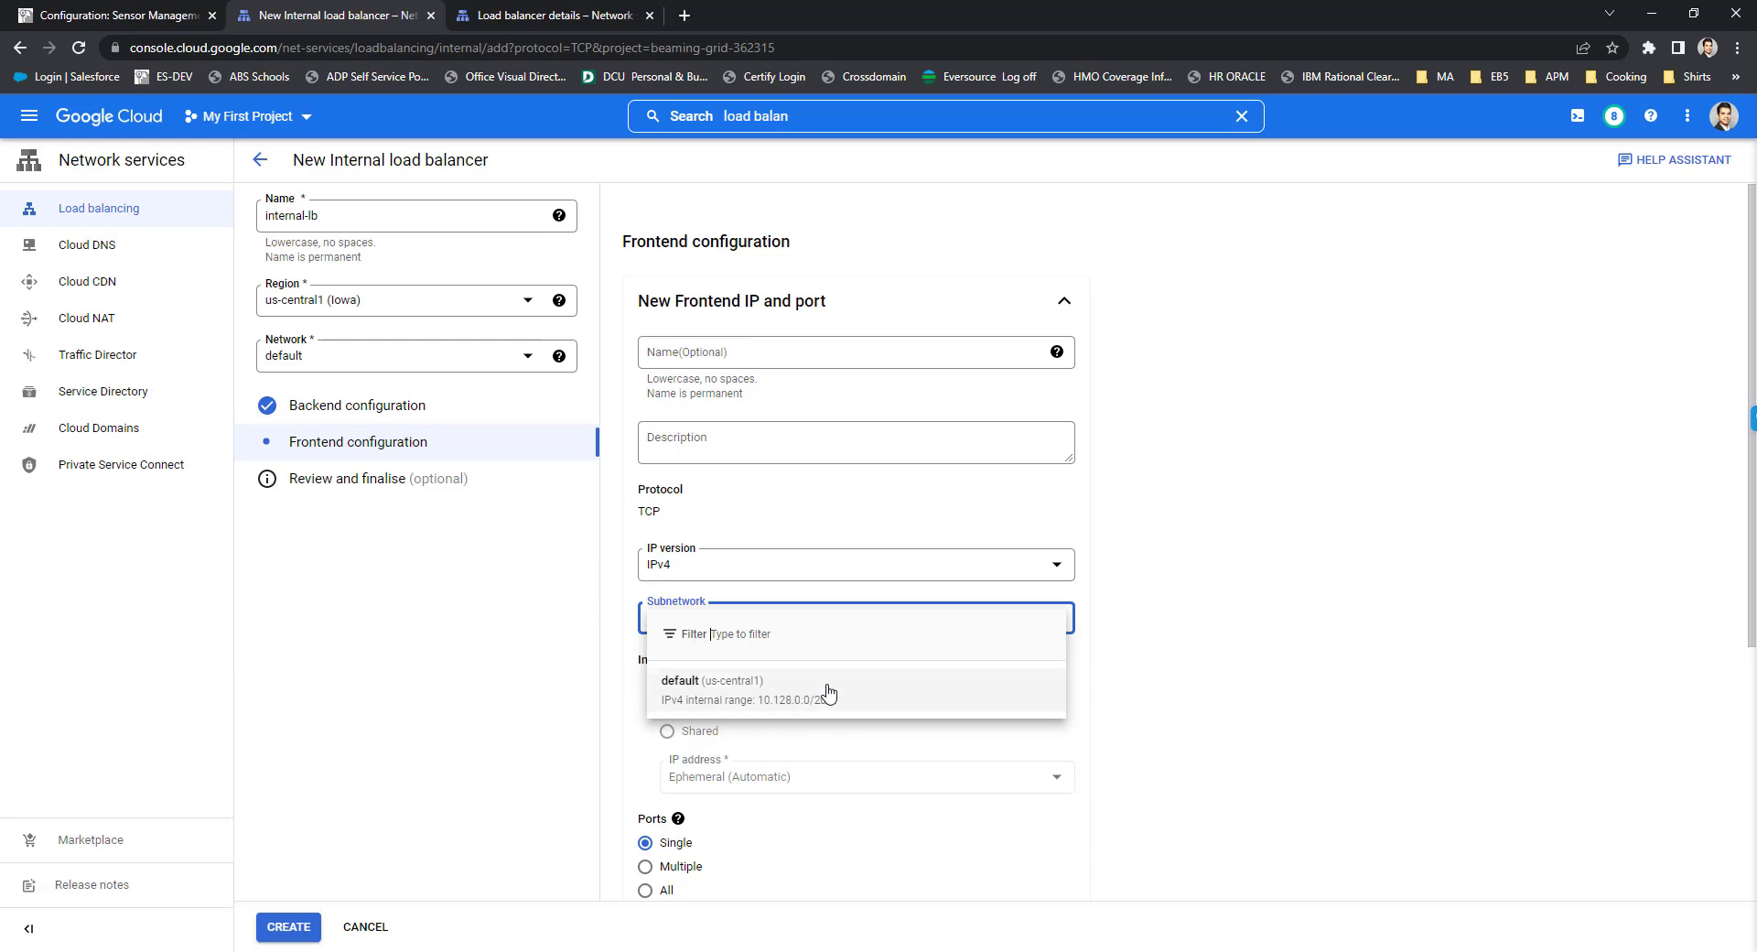
pyautogui.press('Return')
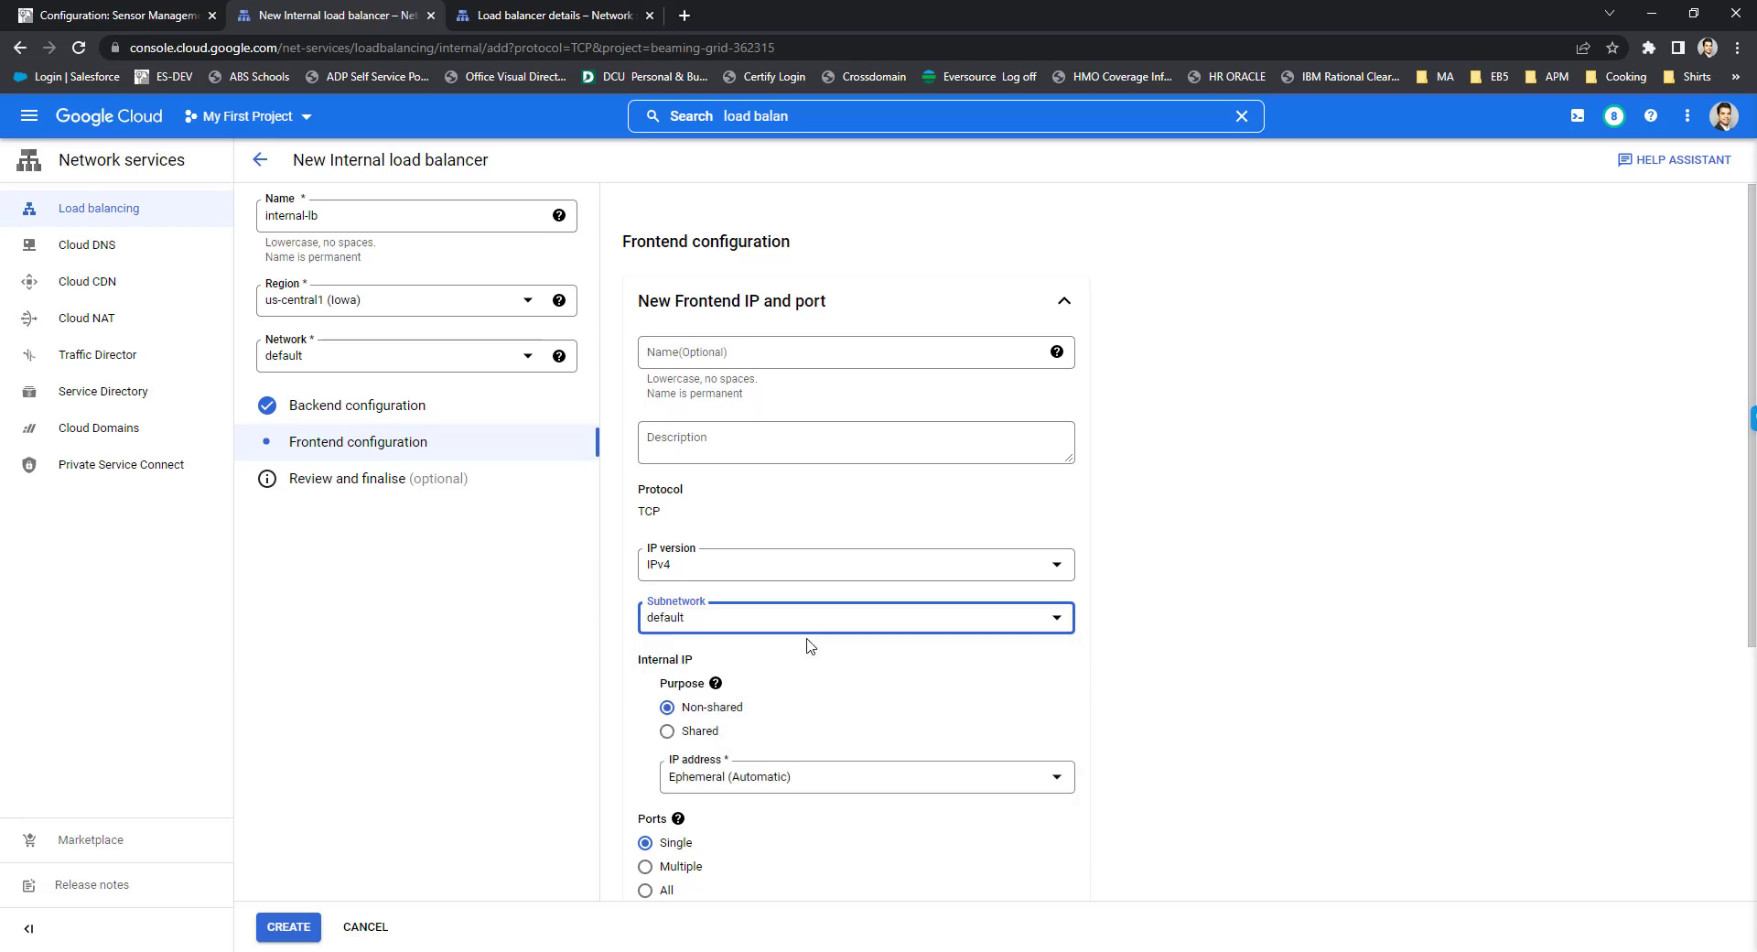
pyautogui.scroll(-2, 769, 641)
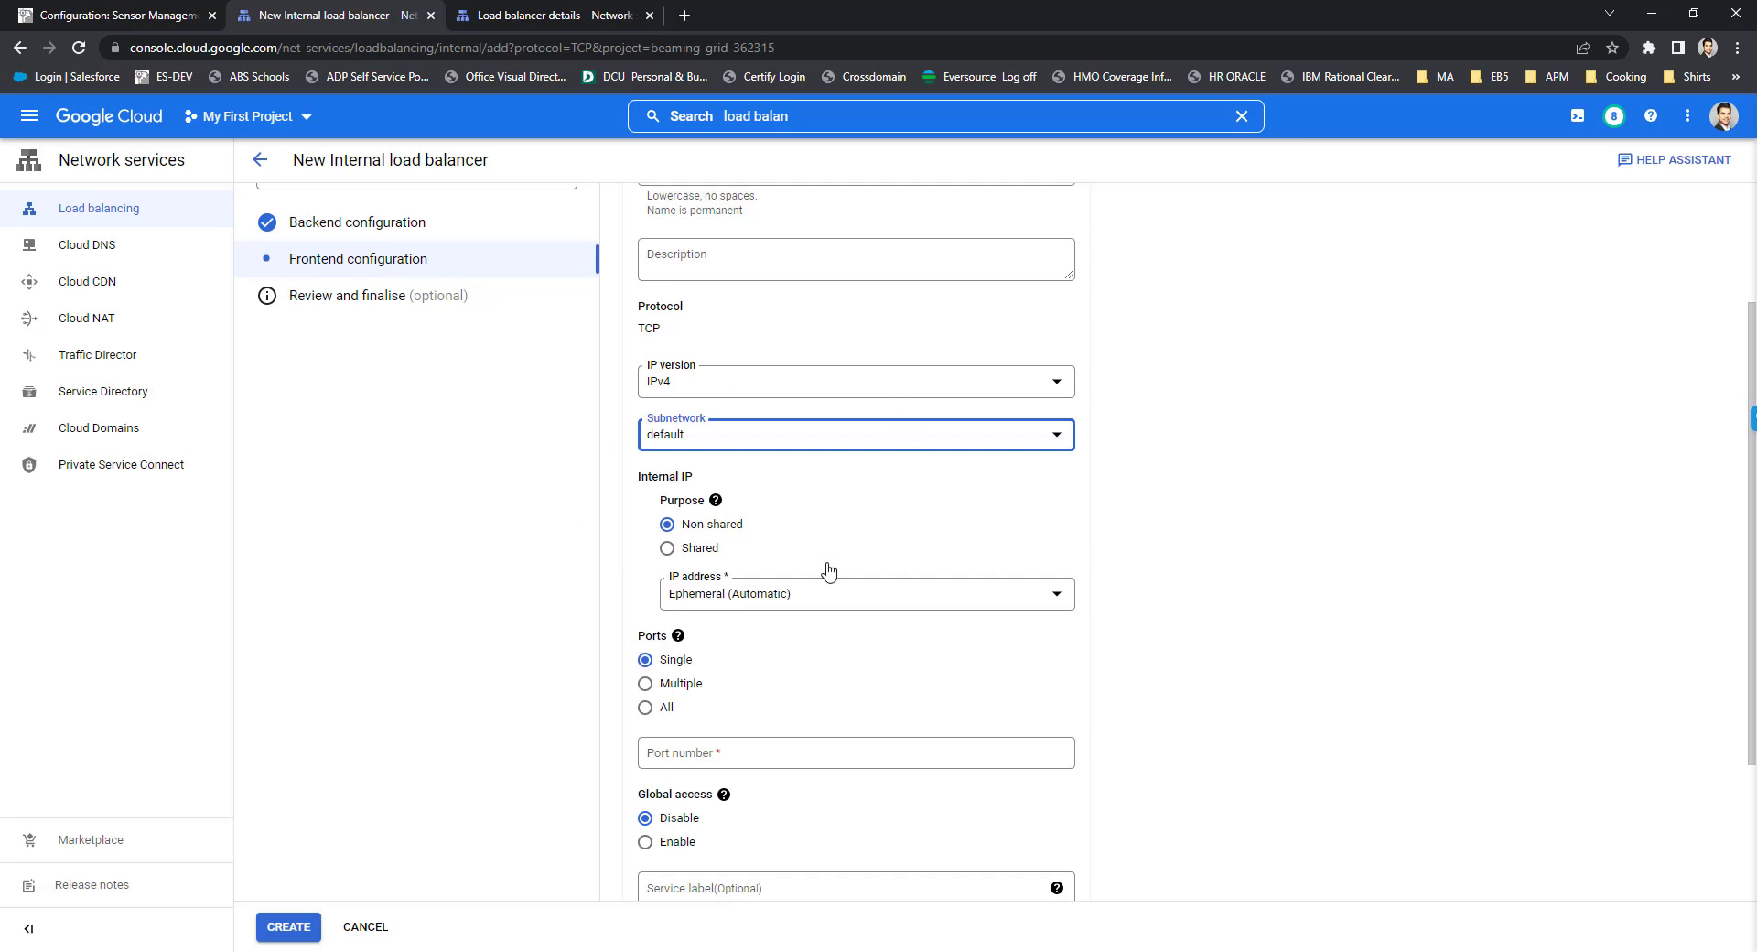
pyautogui.scroll(2, 555, 338)
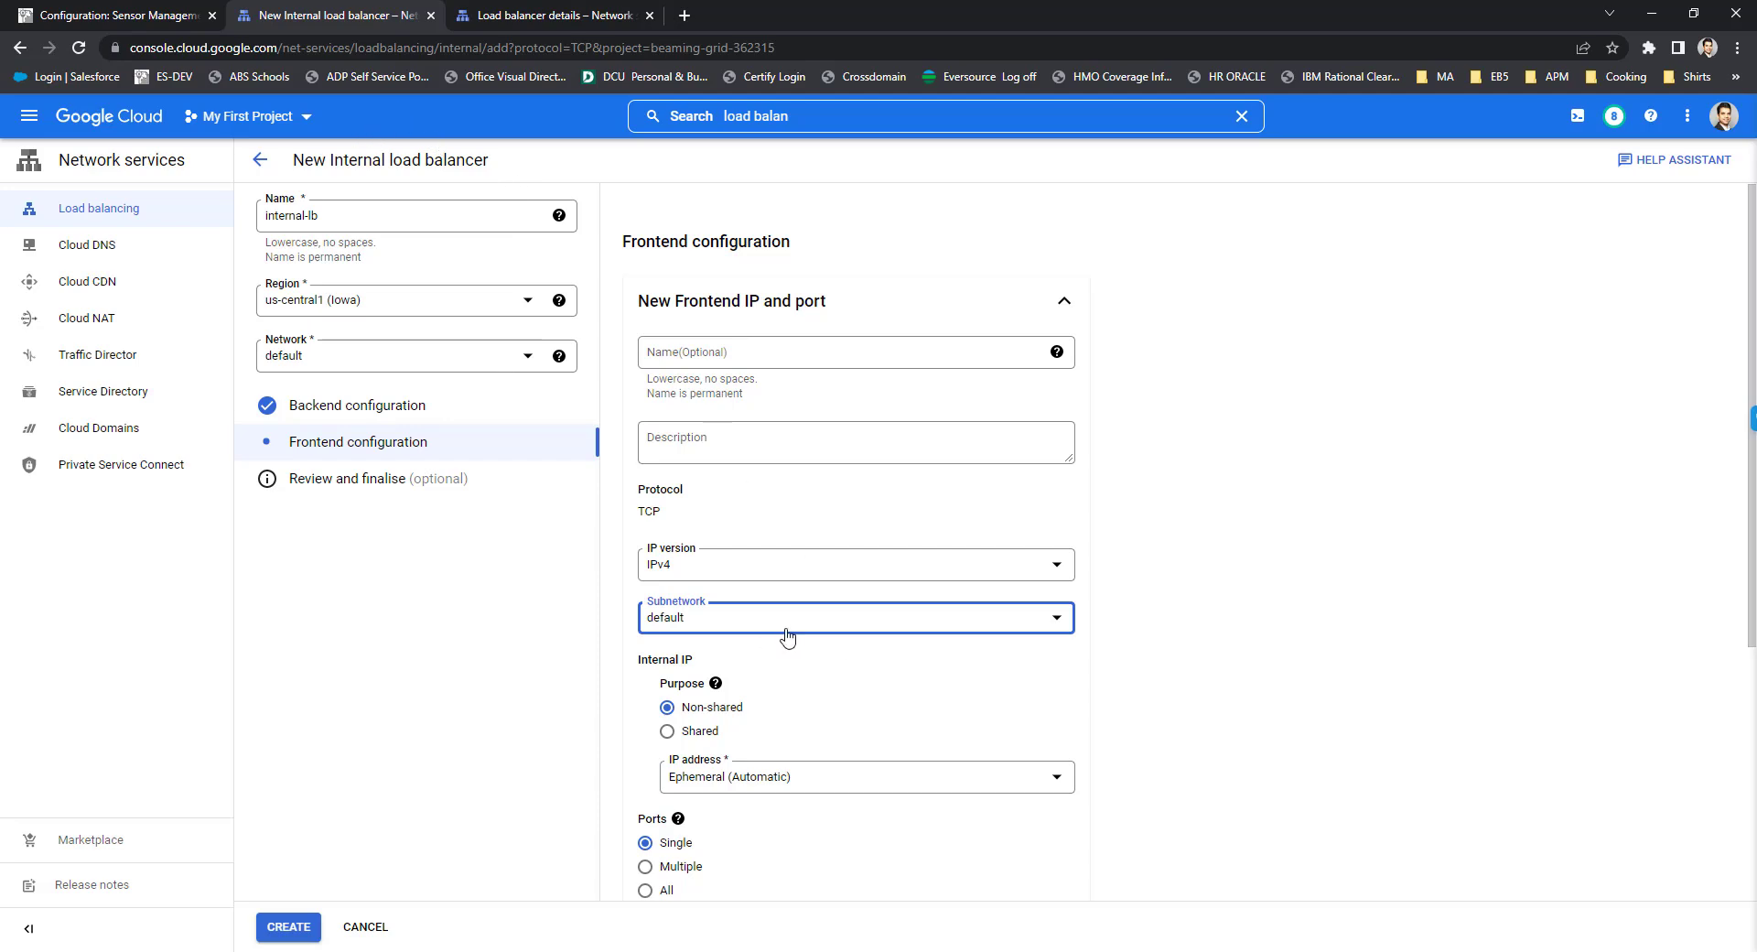
pyautogui.scroll(-3, 590, 499)
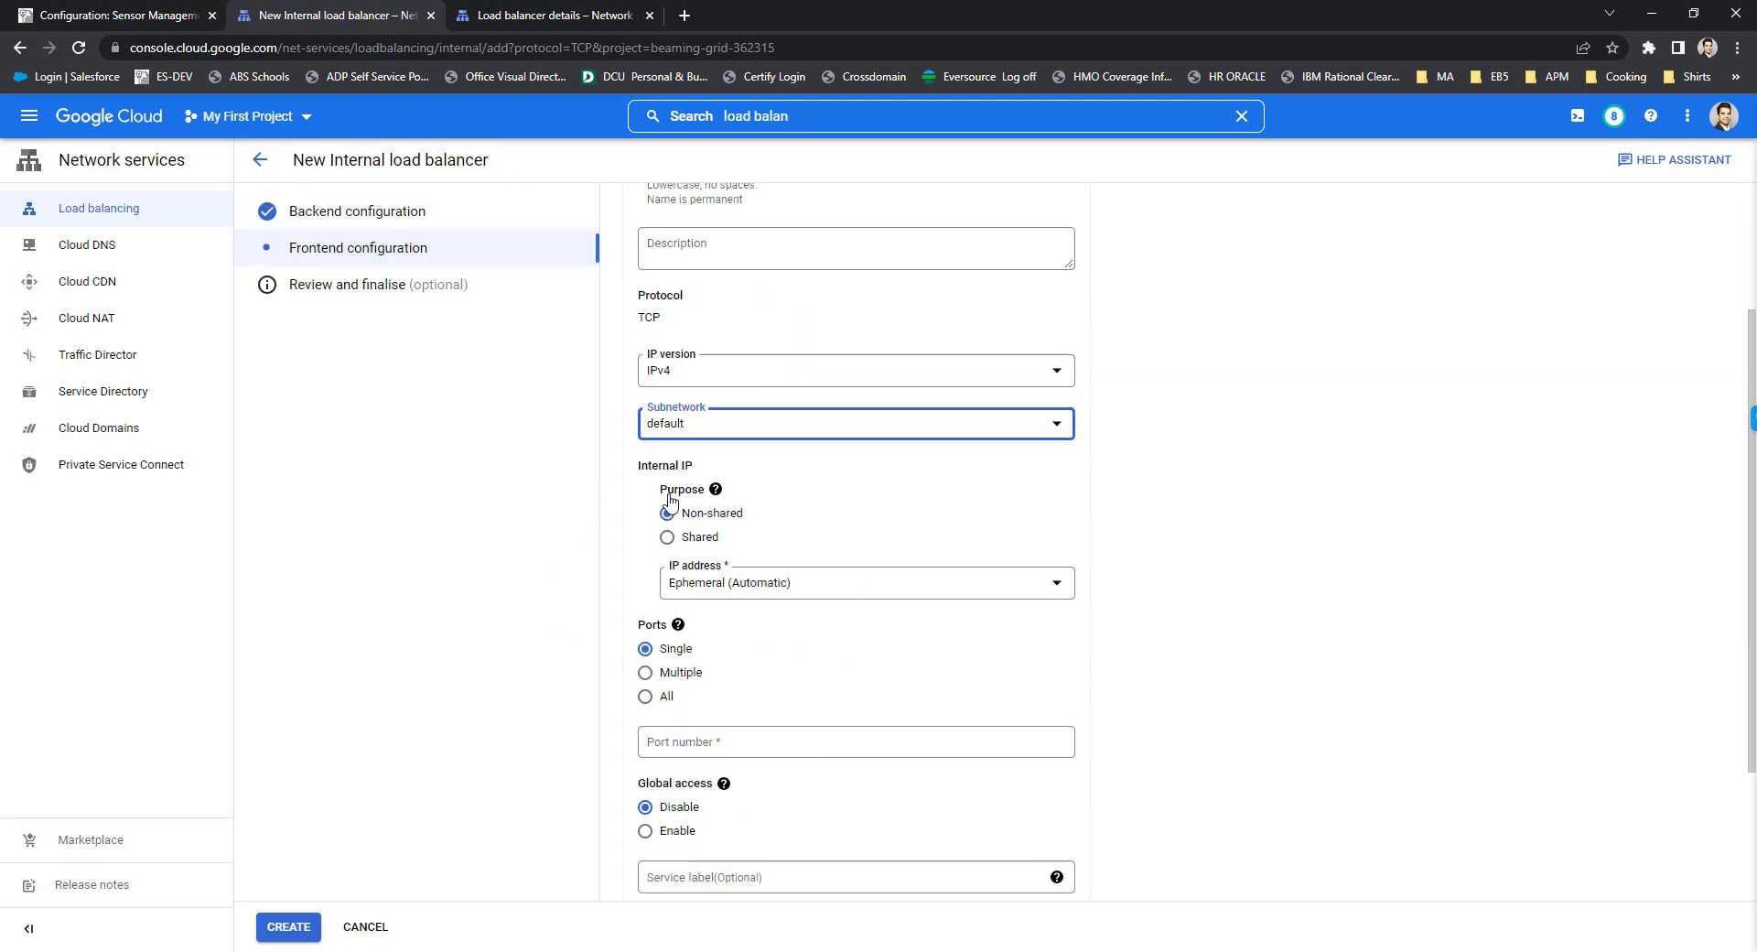
pyautogui.click(664, 620)
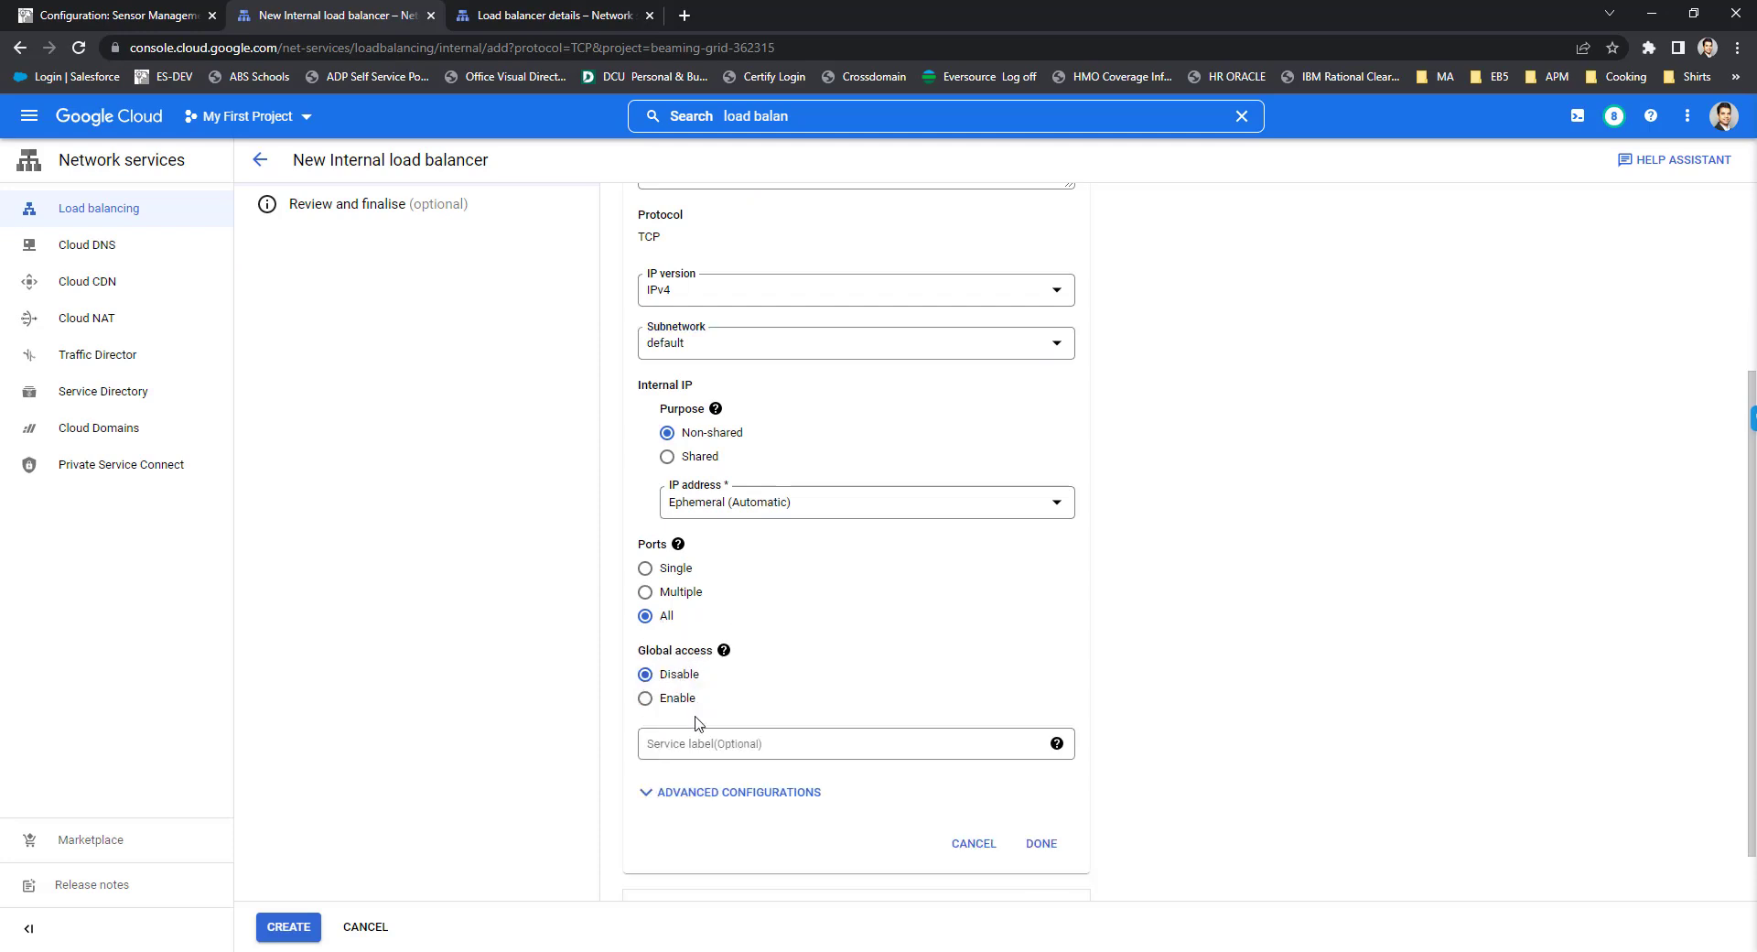
# Step: Expand the frontend's advanced configurations and examine the packet mirroring option
pyautogui.click(715, 791)
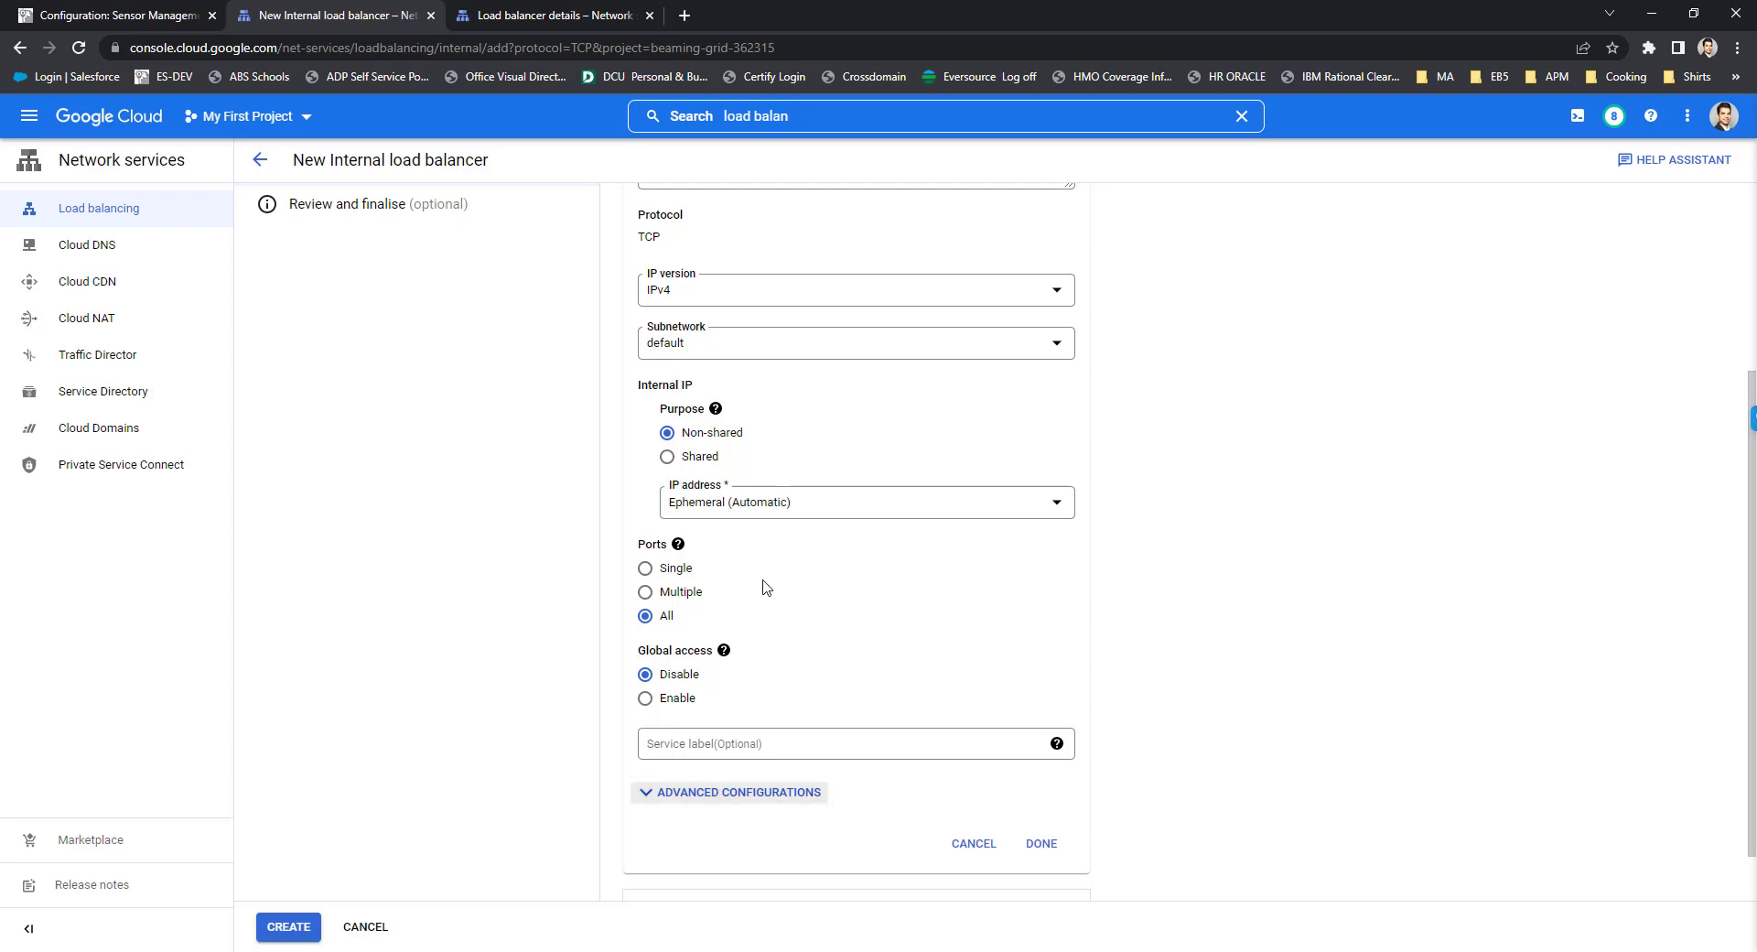
pyautogui.scroll(-1, 768, 751)
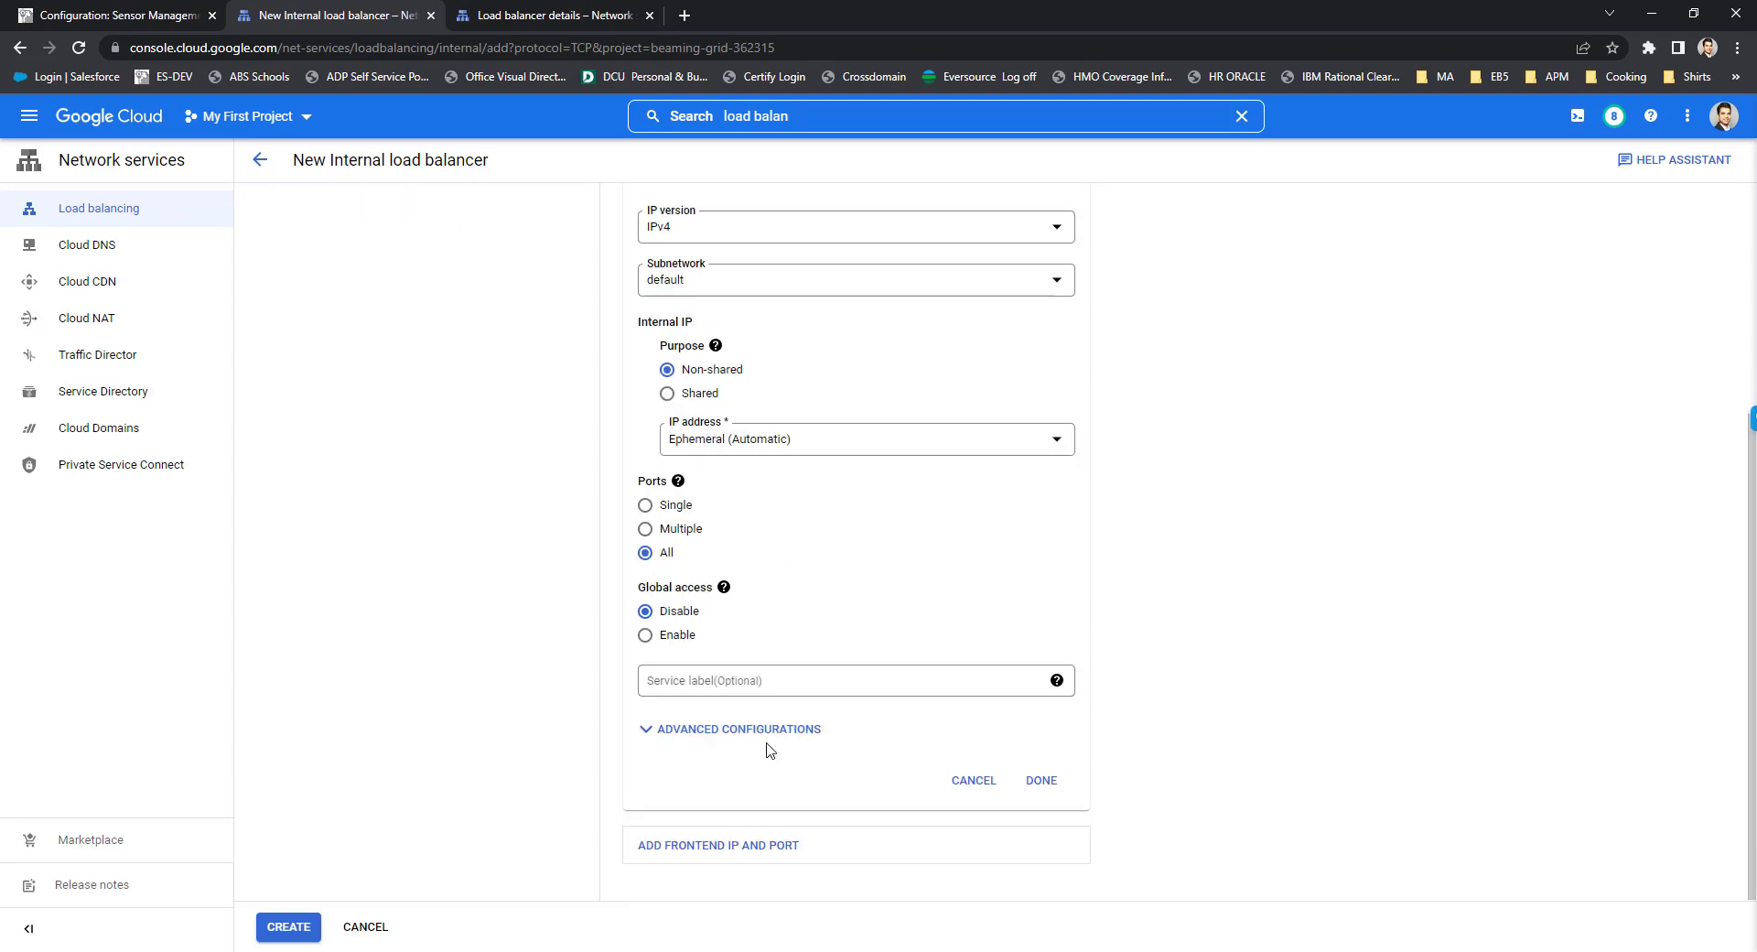
pyautogui.scroll(2, 771, 751)
pyautogui.scroll(-2, 711, 737)
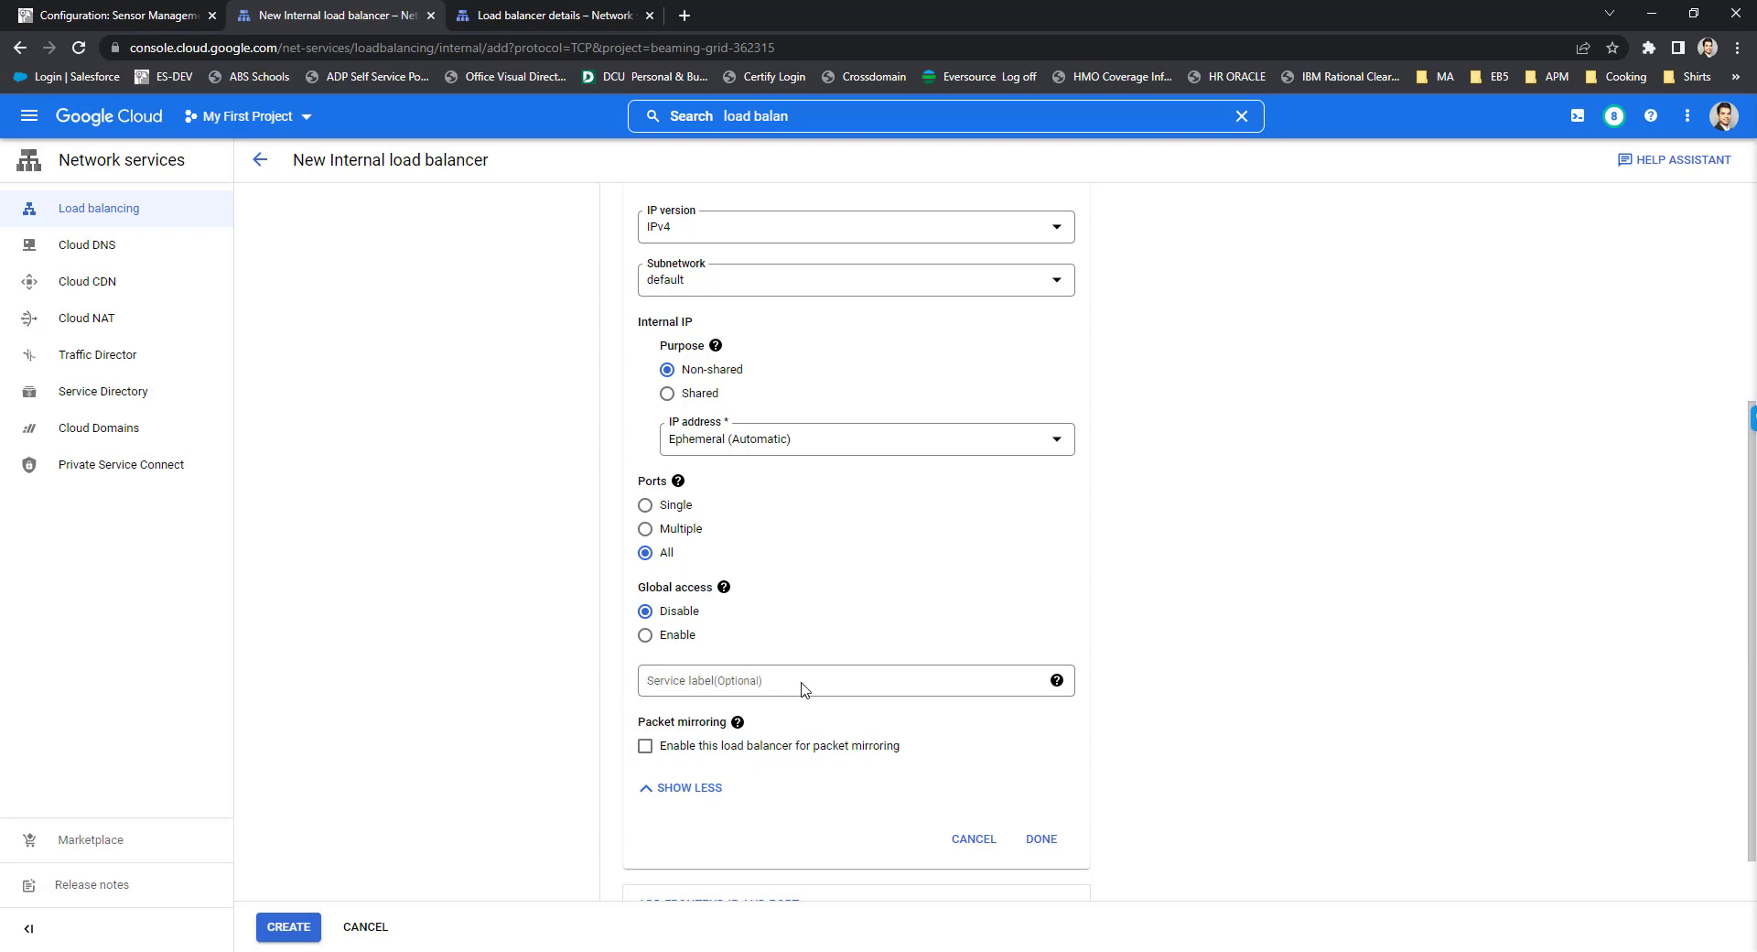
pyautogui.scroll(-1, 856, 753)
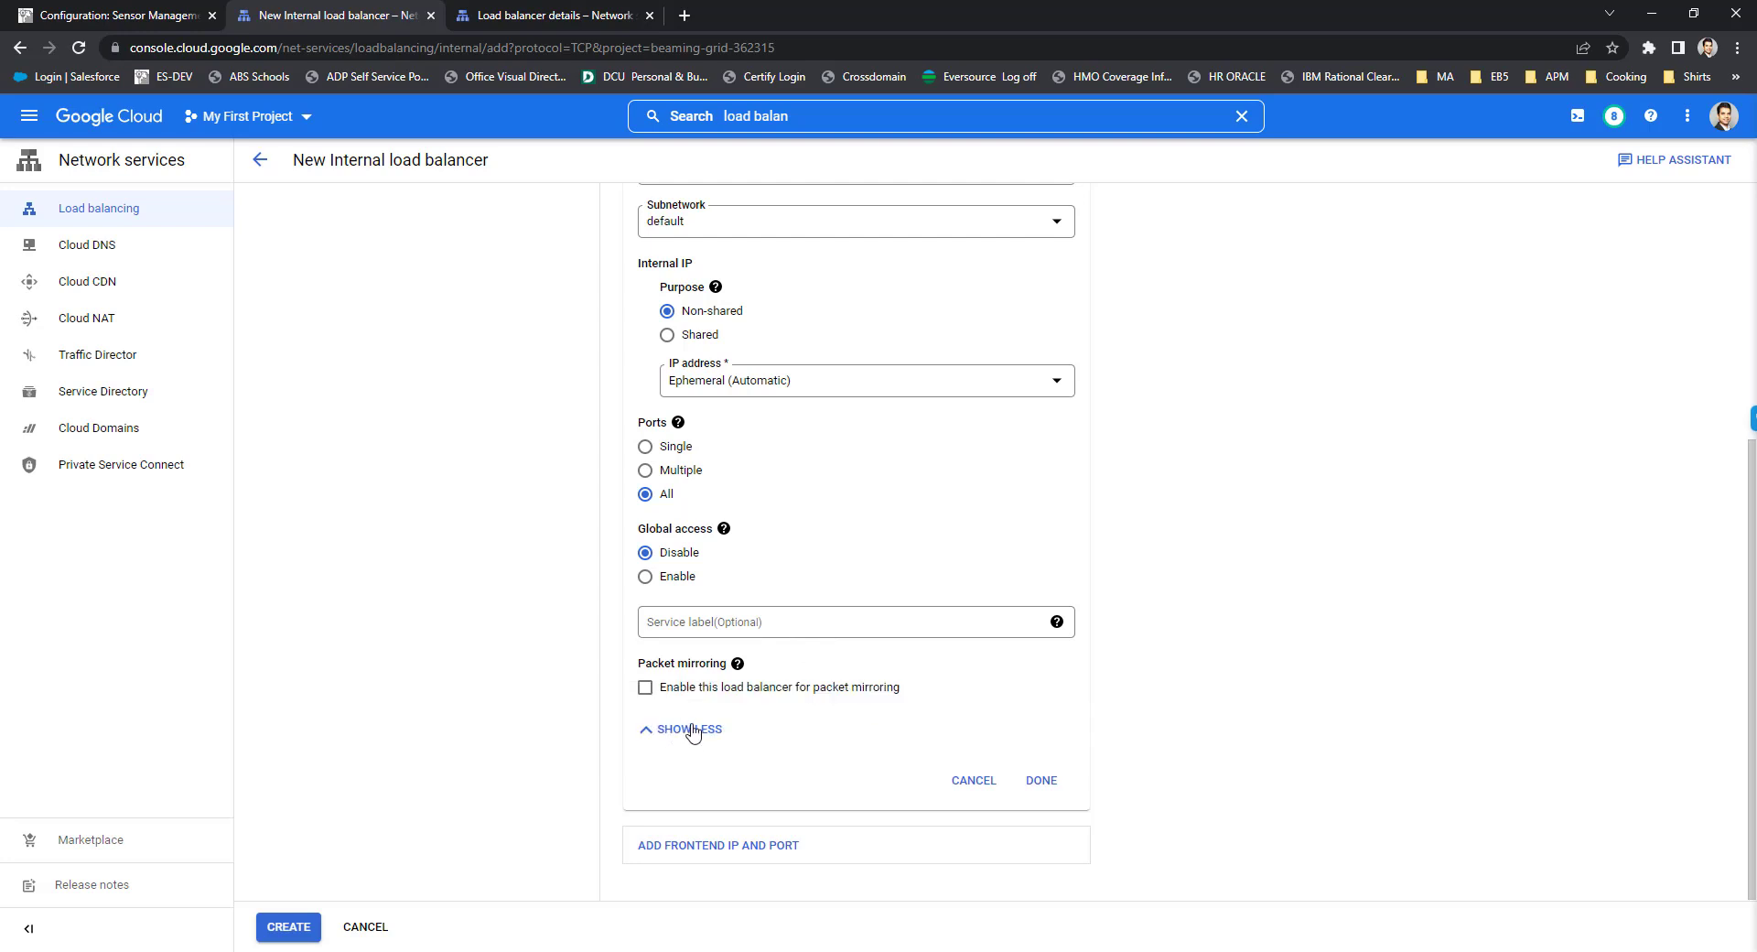
pyautogui.click(687, 729)
pyautogui.click(718, 728)
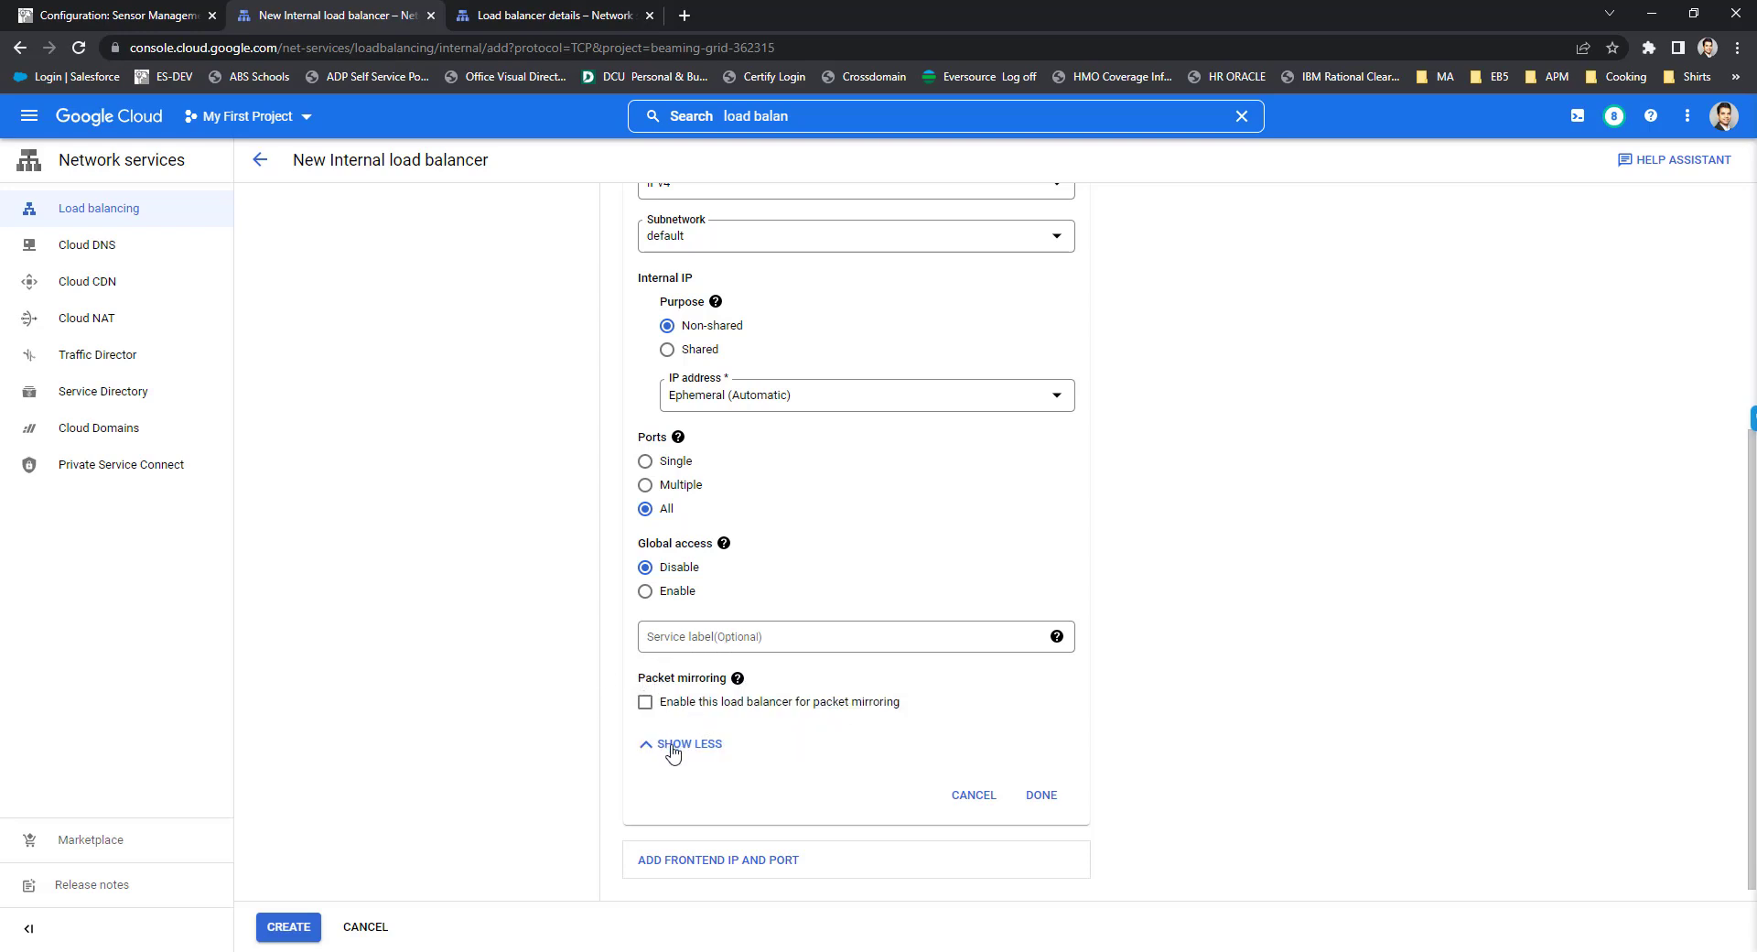
pyautogui.click(682, 748)
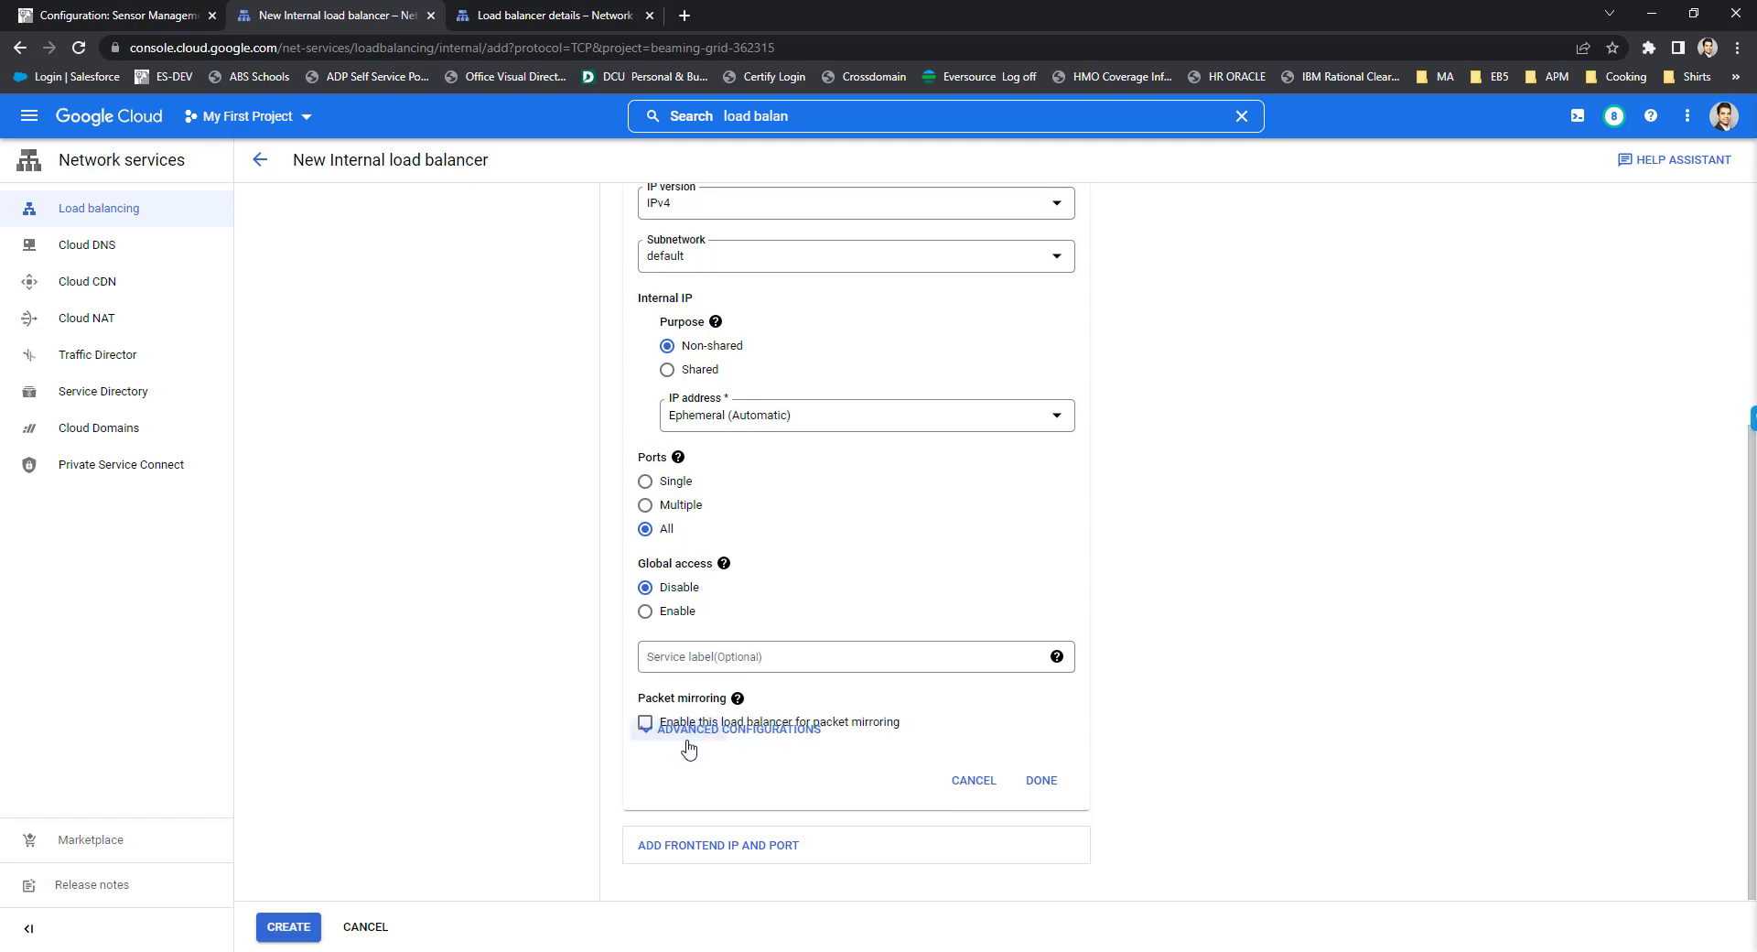
pyautogui.click(661, 721)
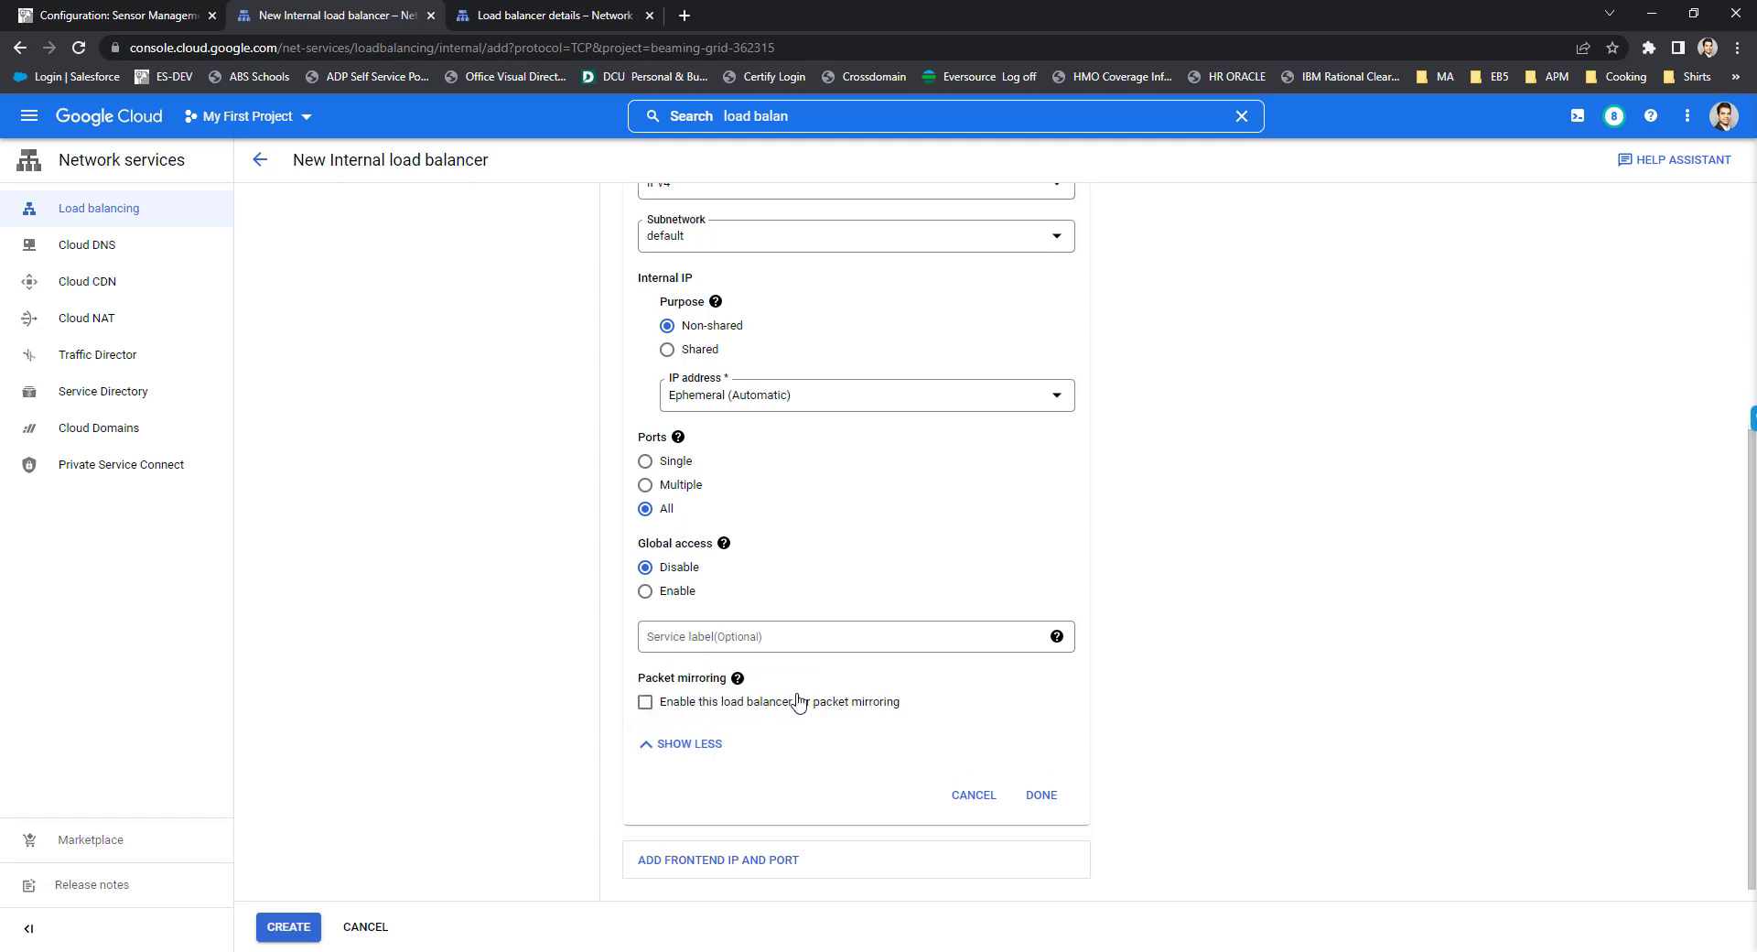
# Step: Enable packet mirroring on the frontend and finish it, leaving the form without creating the load balancer
pyautogui.click(878, 707)
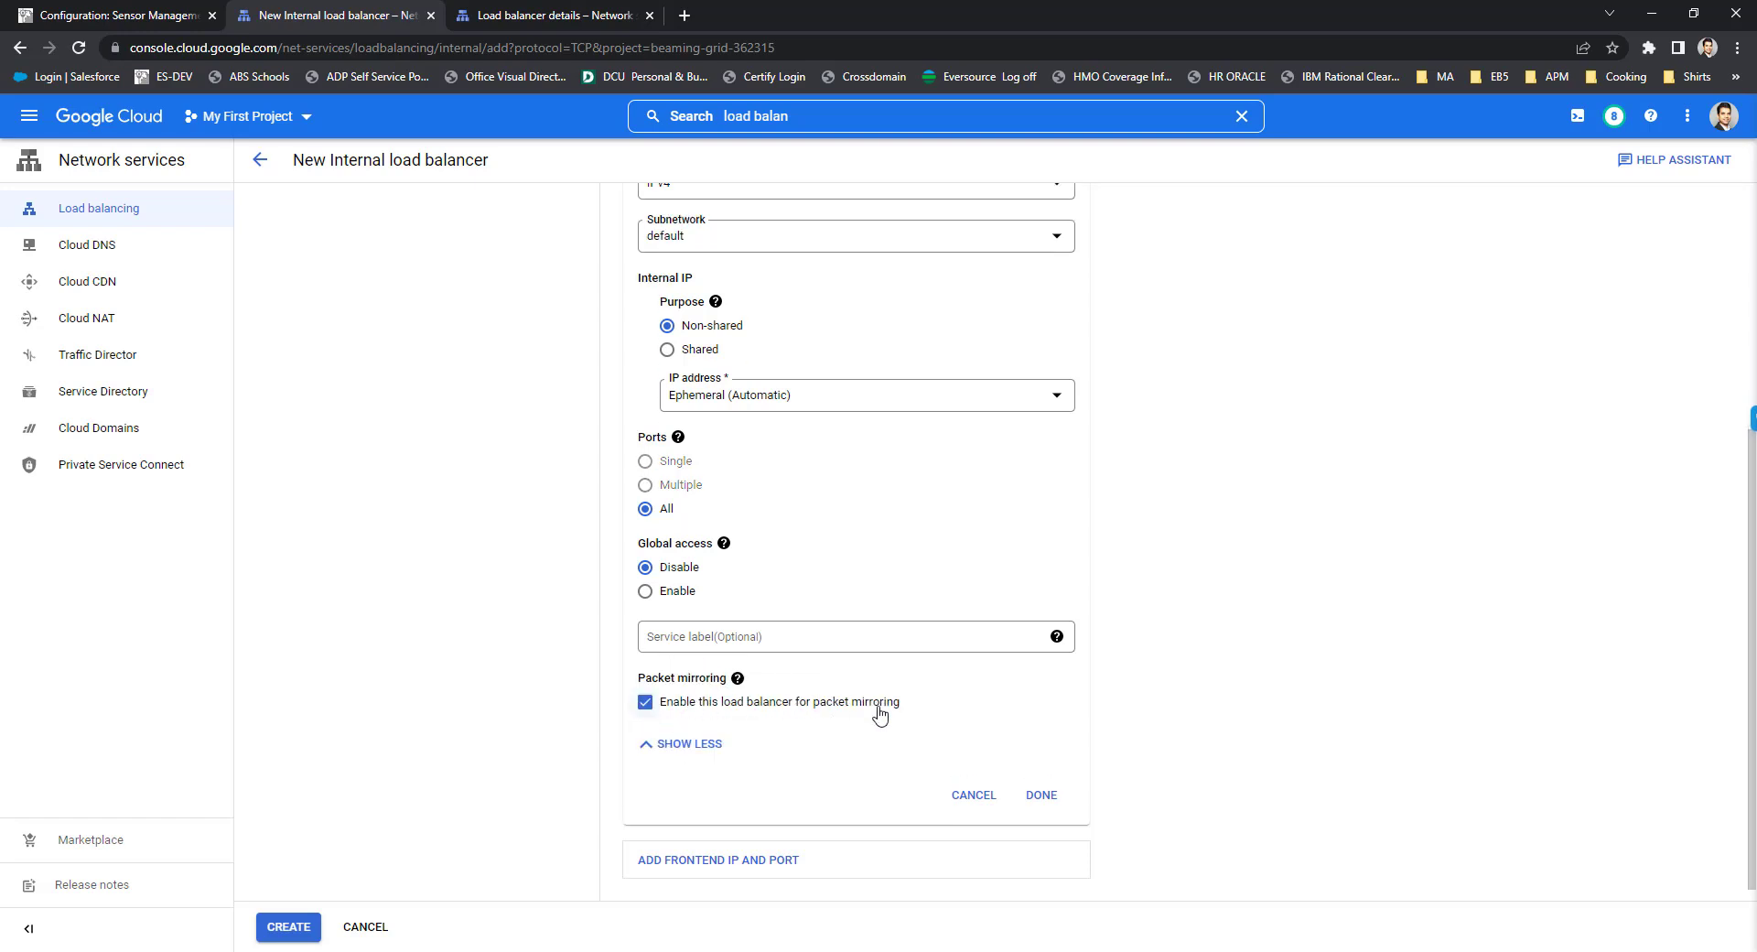
pyautogui.click(1039, 798)
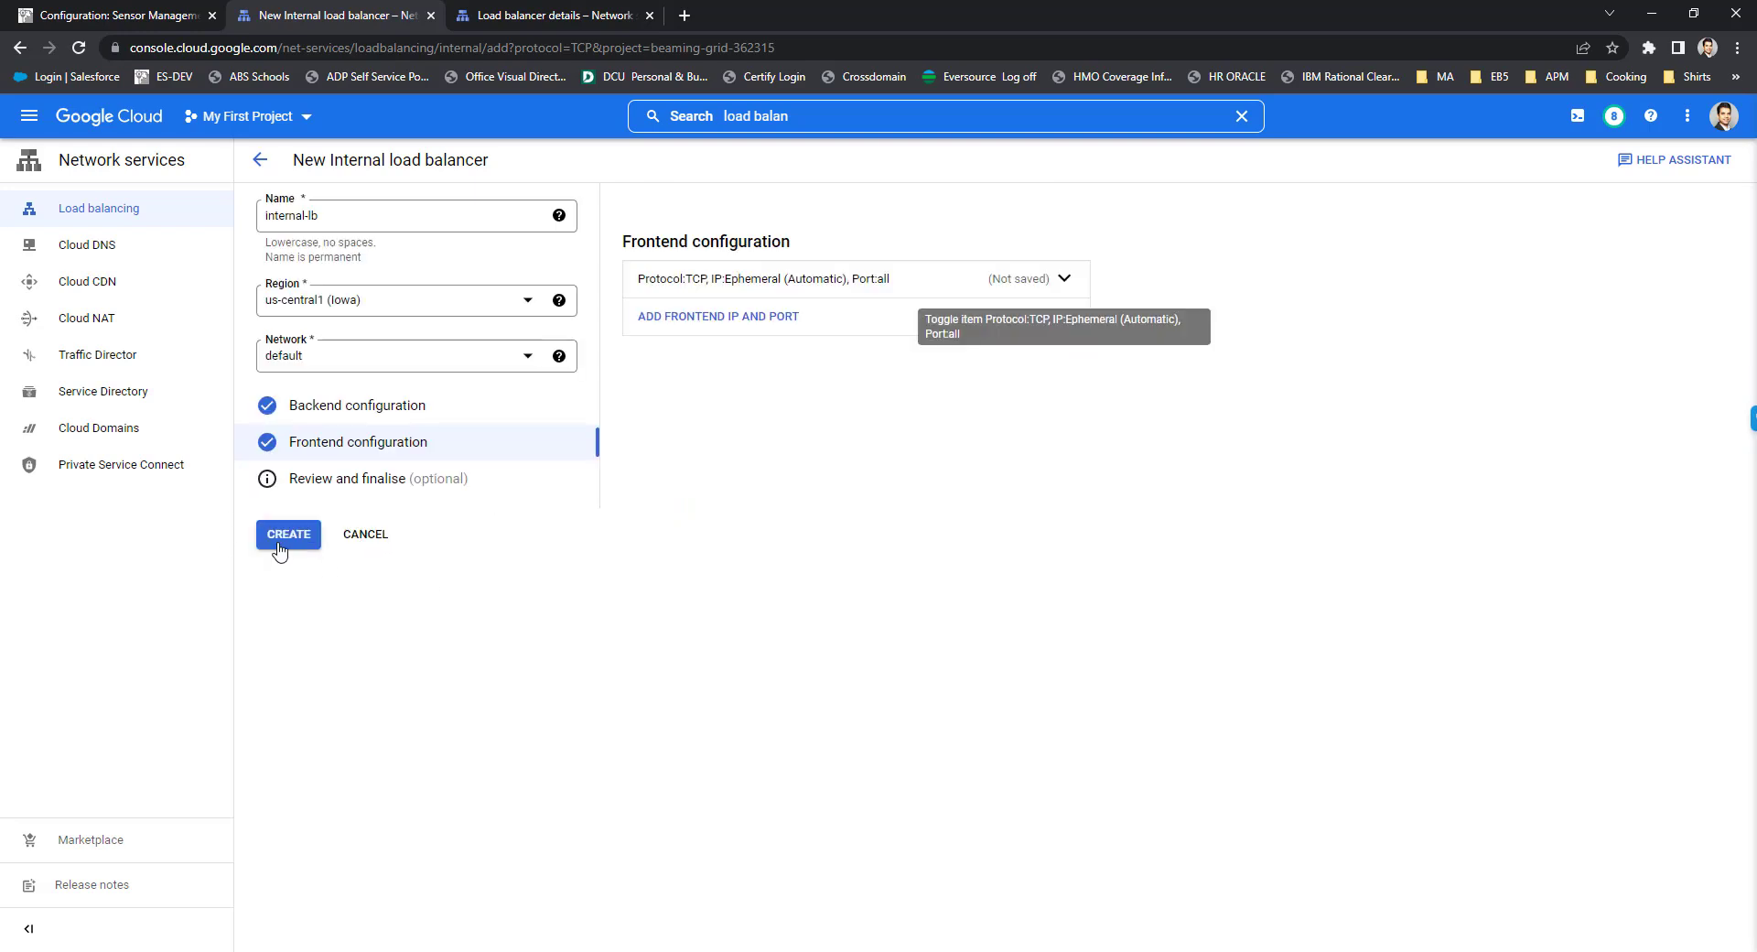
pyautogui.click(379, 538)
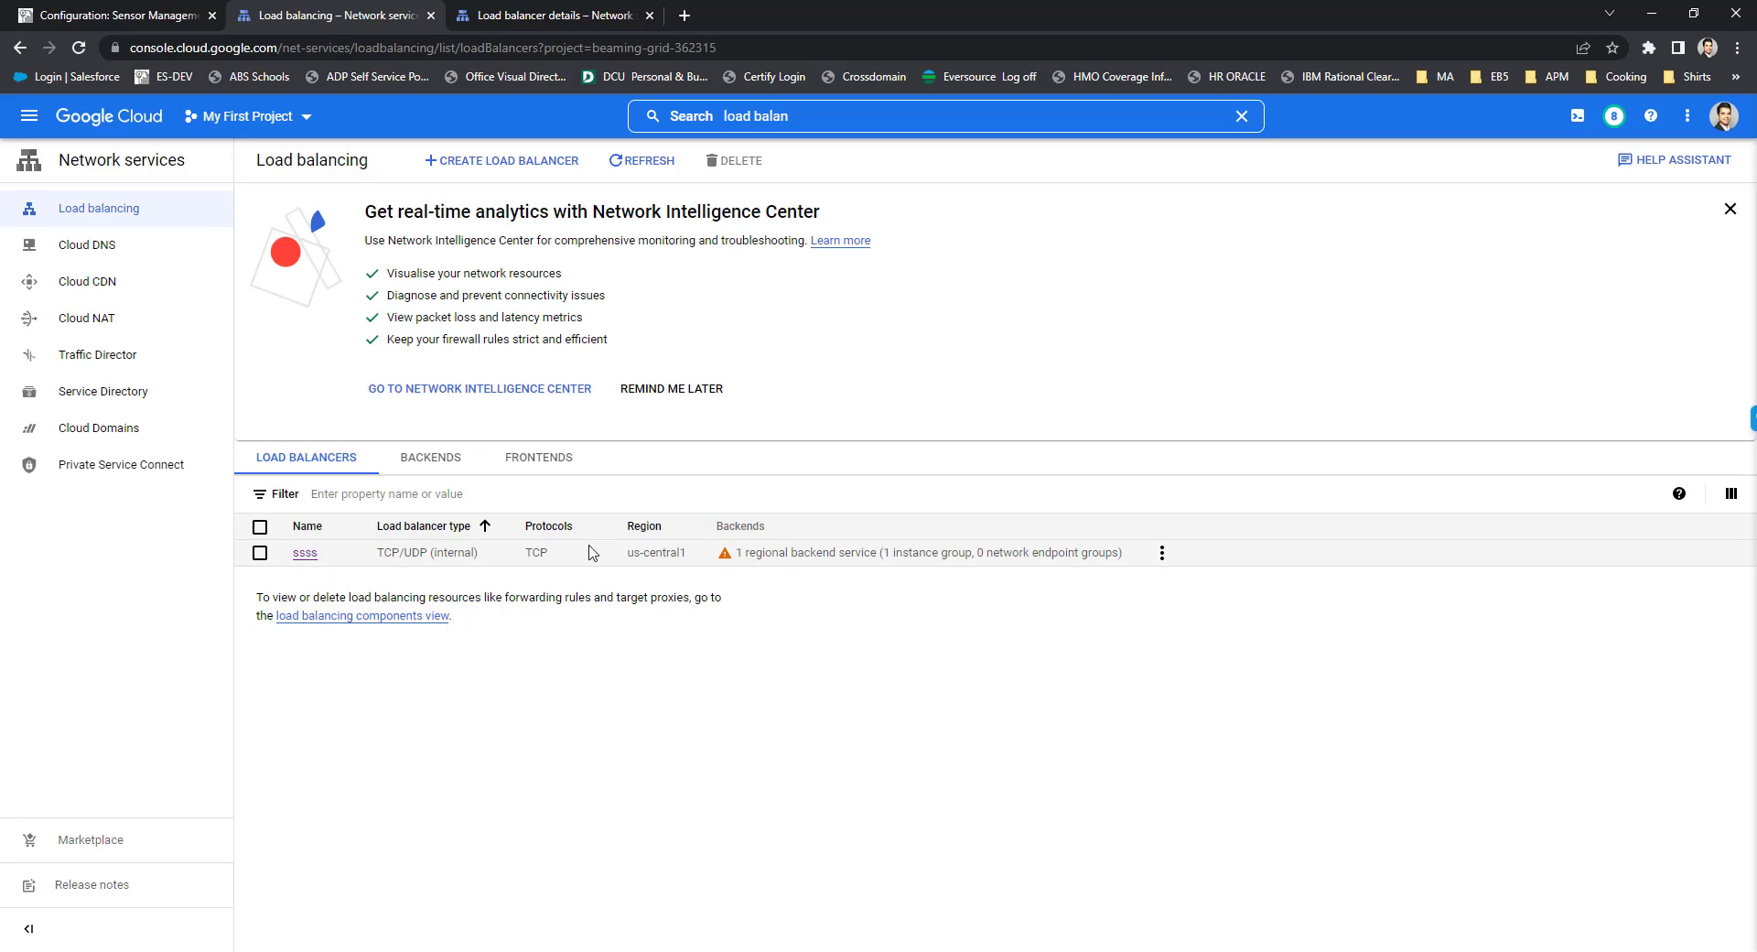
pyautogui.click(590, 552)
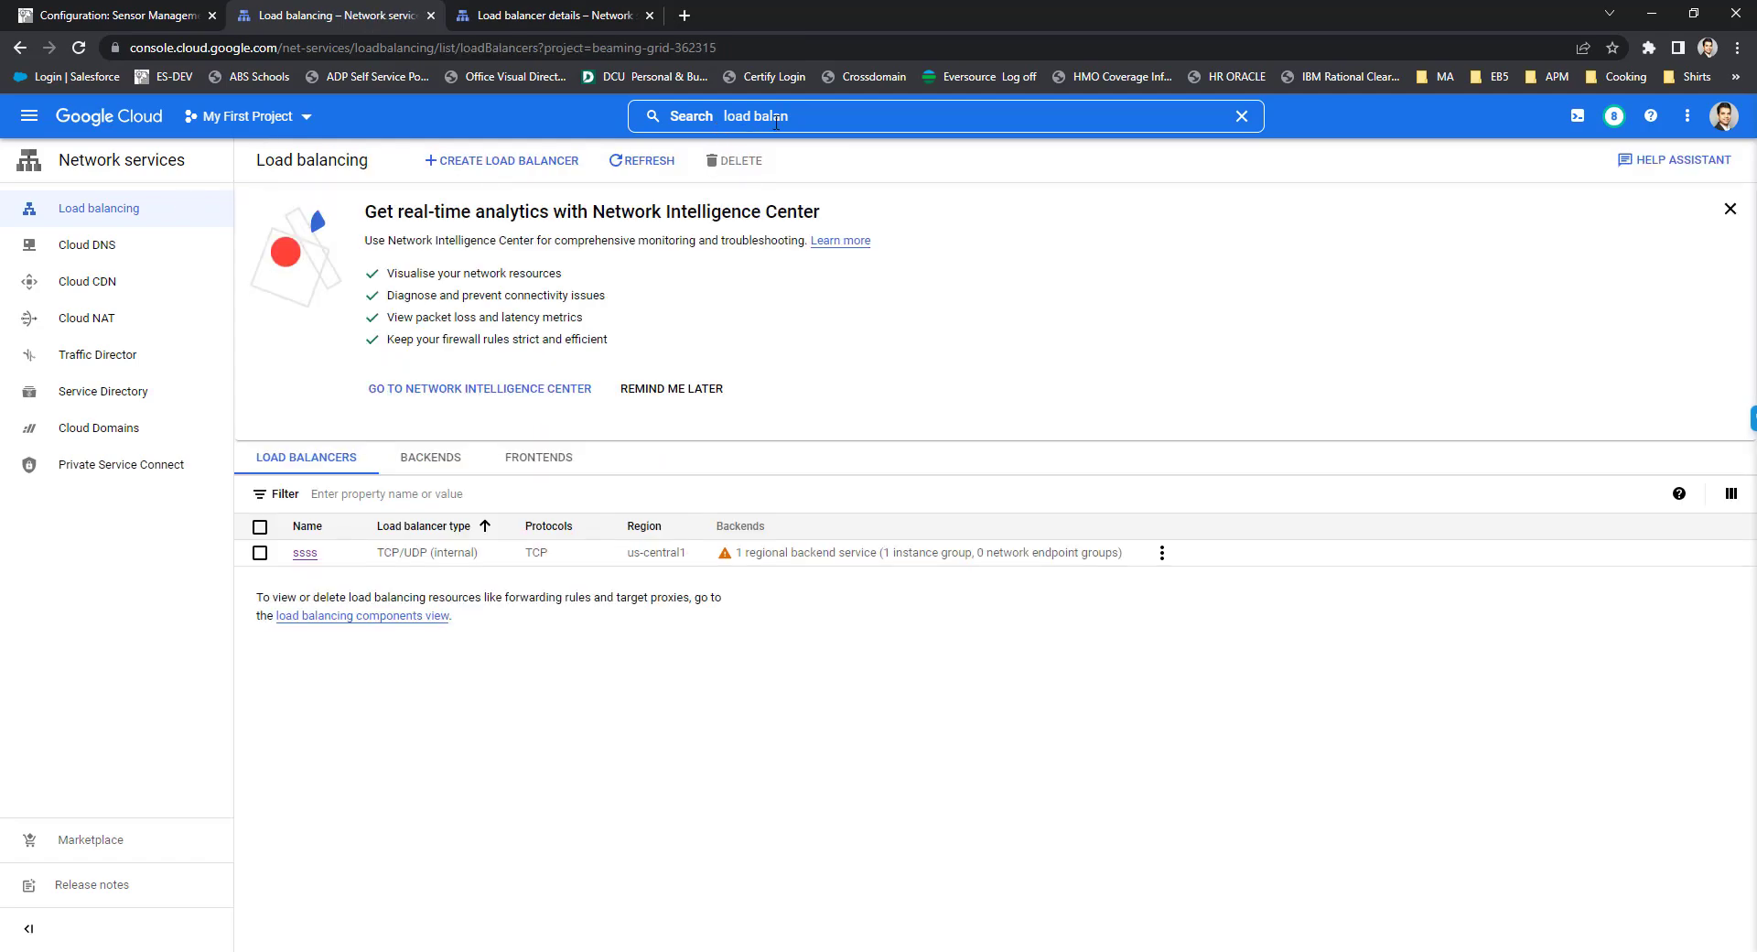
# Step: Look up packet mirroring in the console search and open the Packet mirroring page under VPC network
pyautogui.click(637, 118)
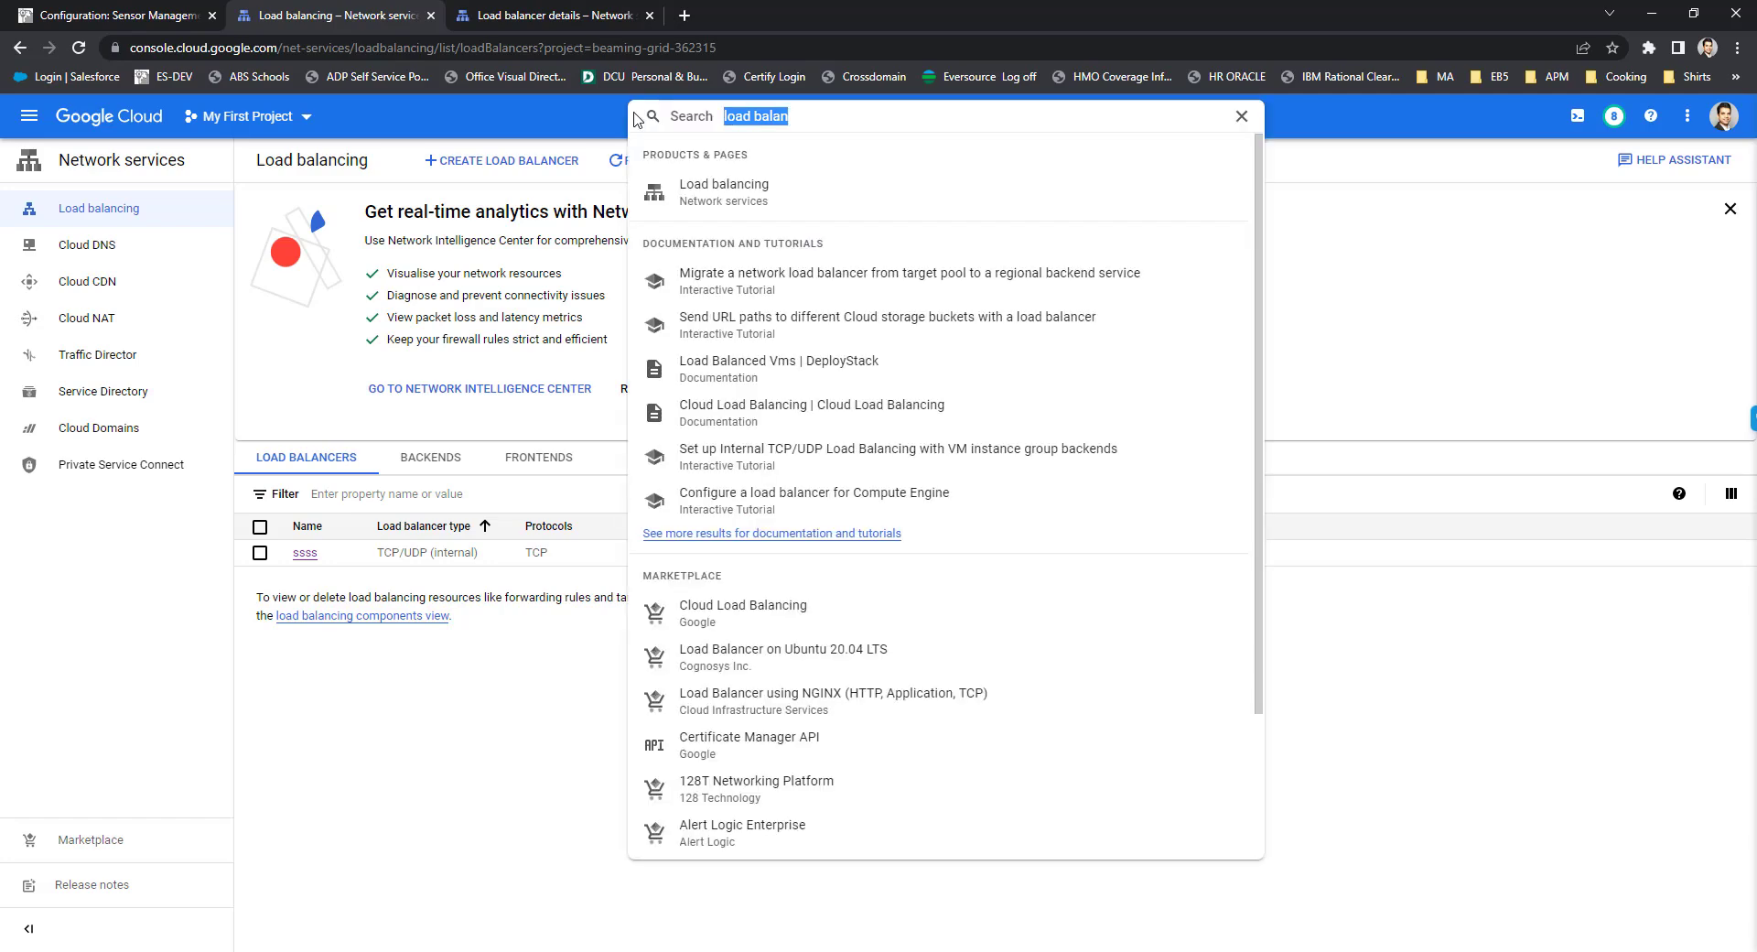
pyautogui.write('packet')
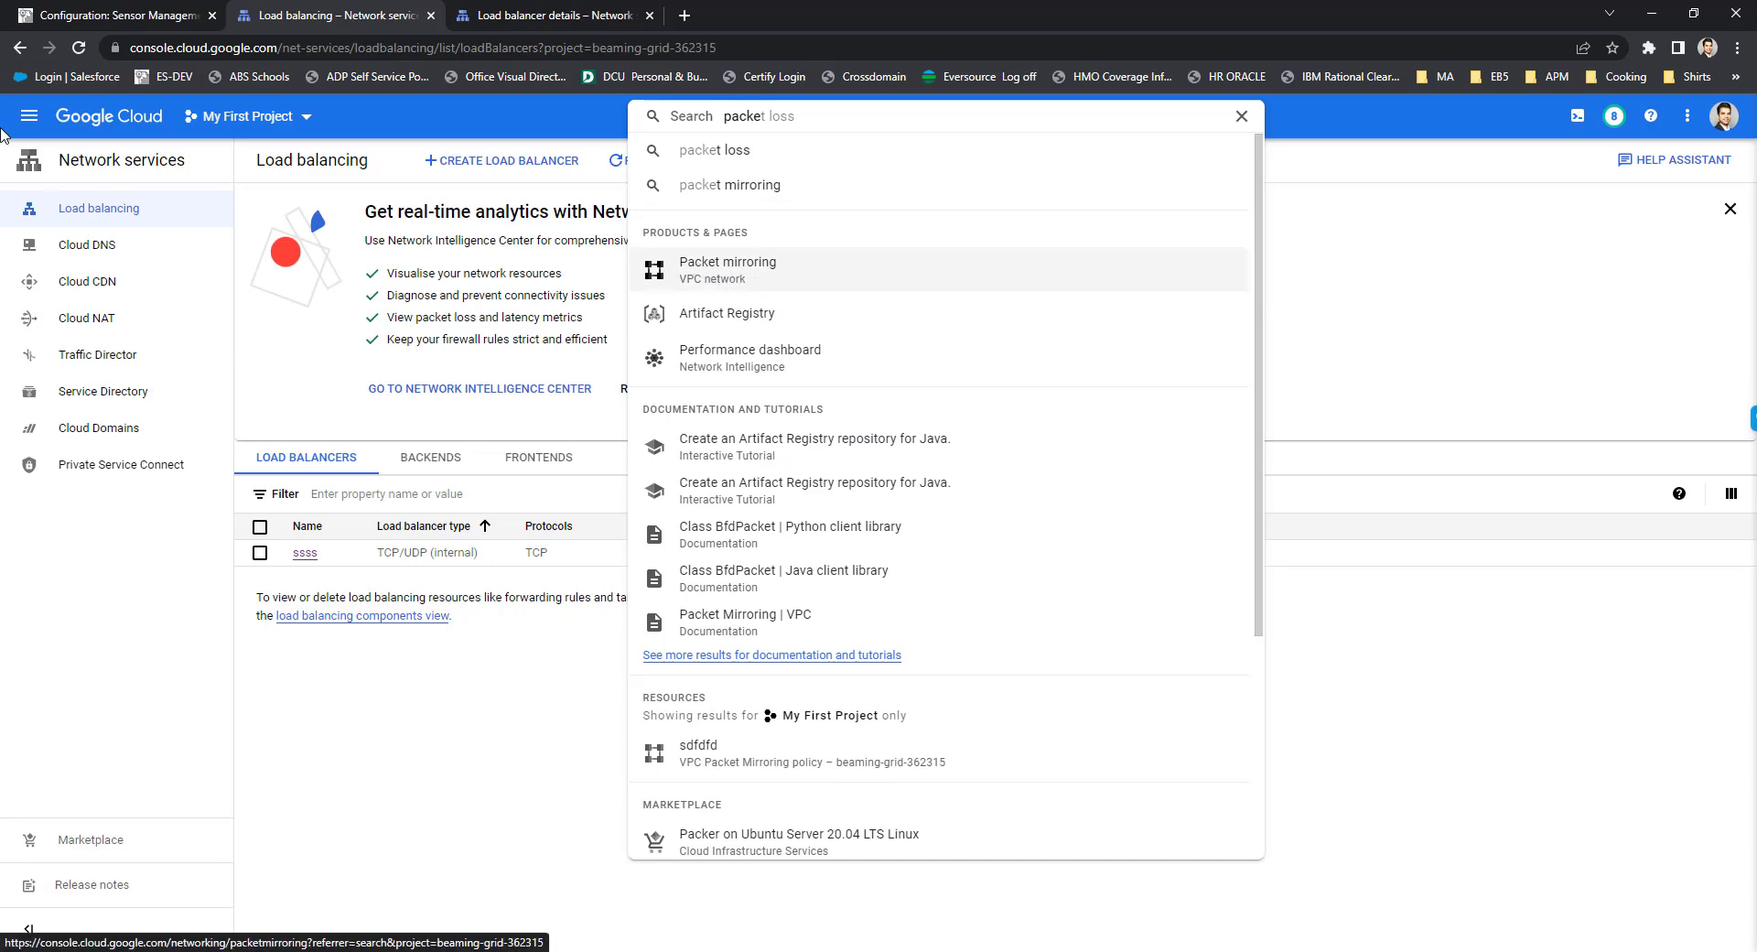
pyautogui.click(29, 117)
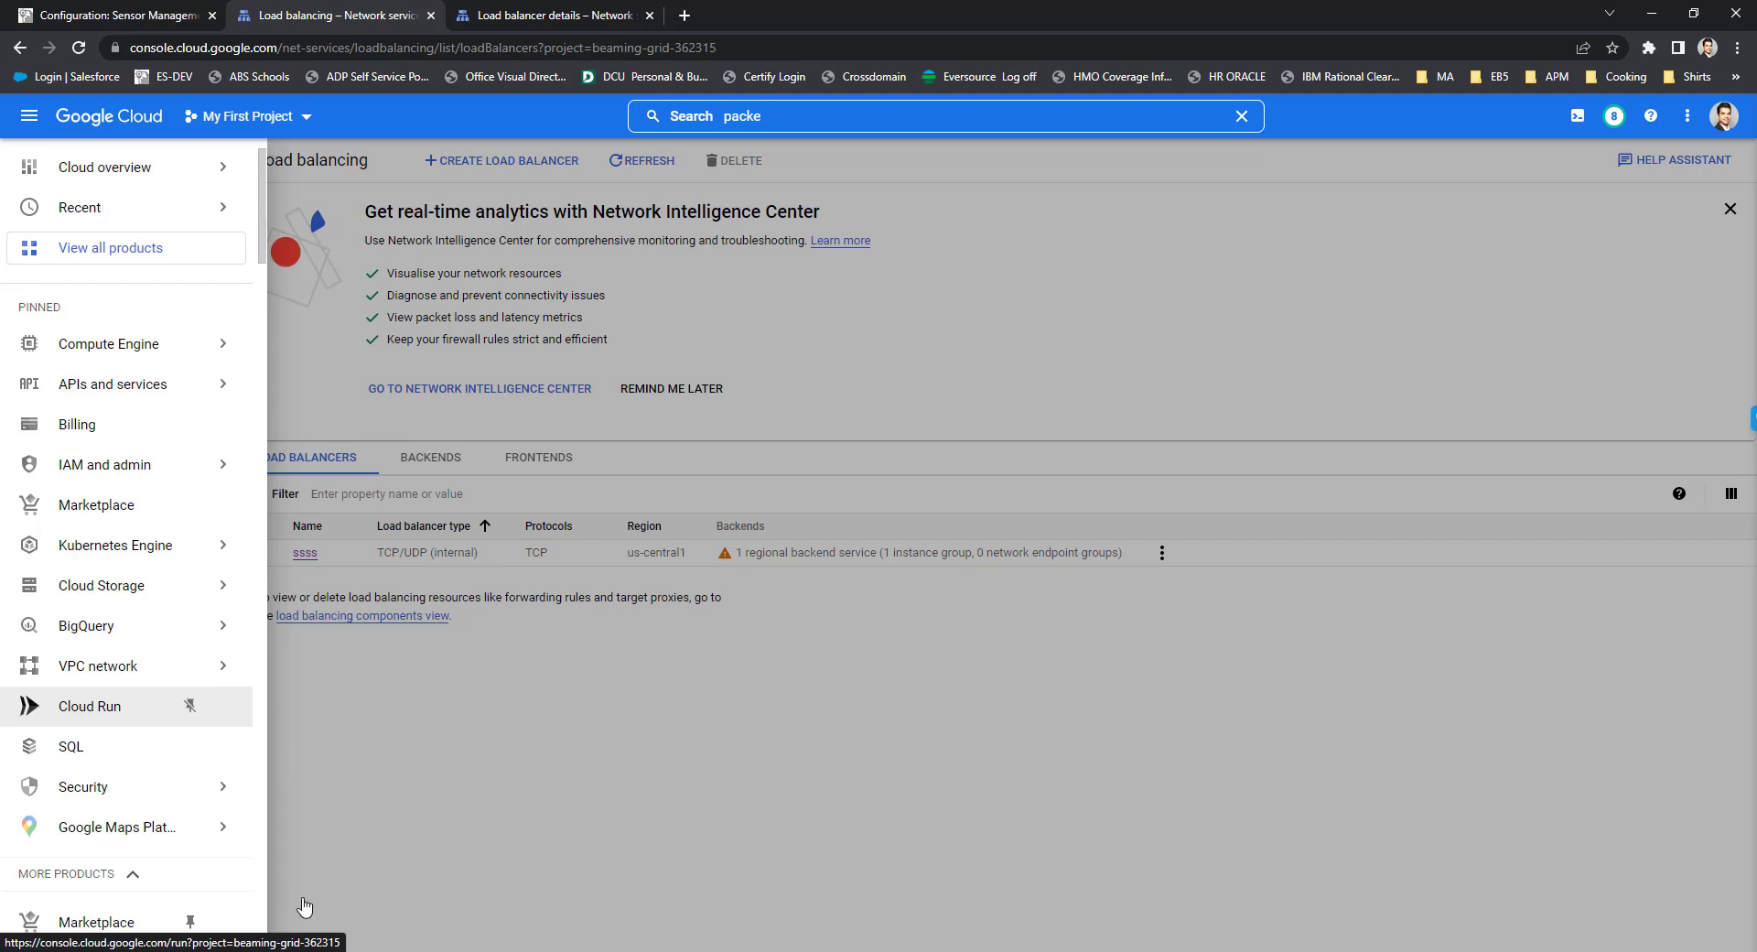
pyautogui.moveTo(137, 666)
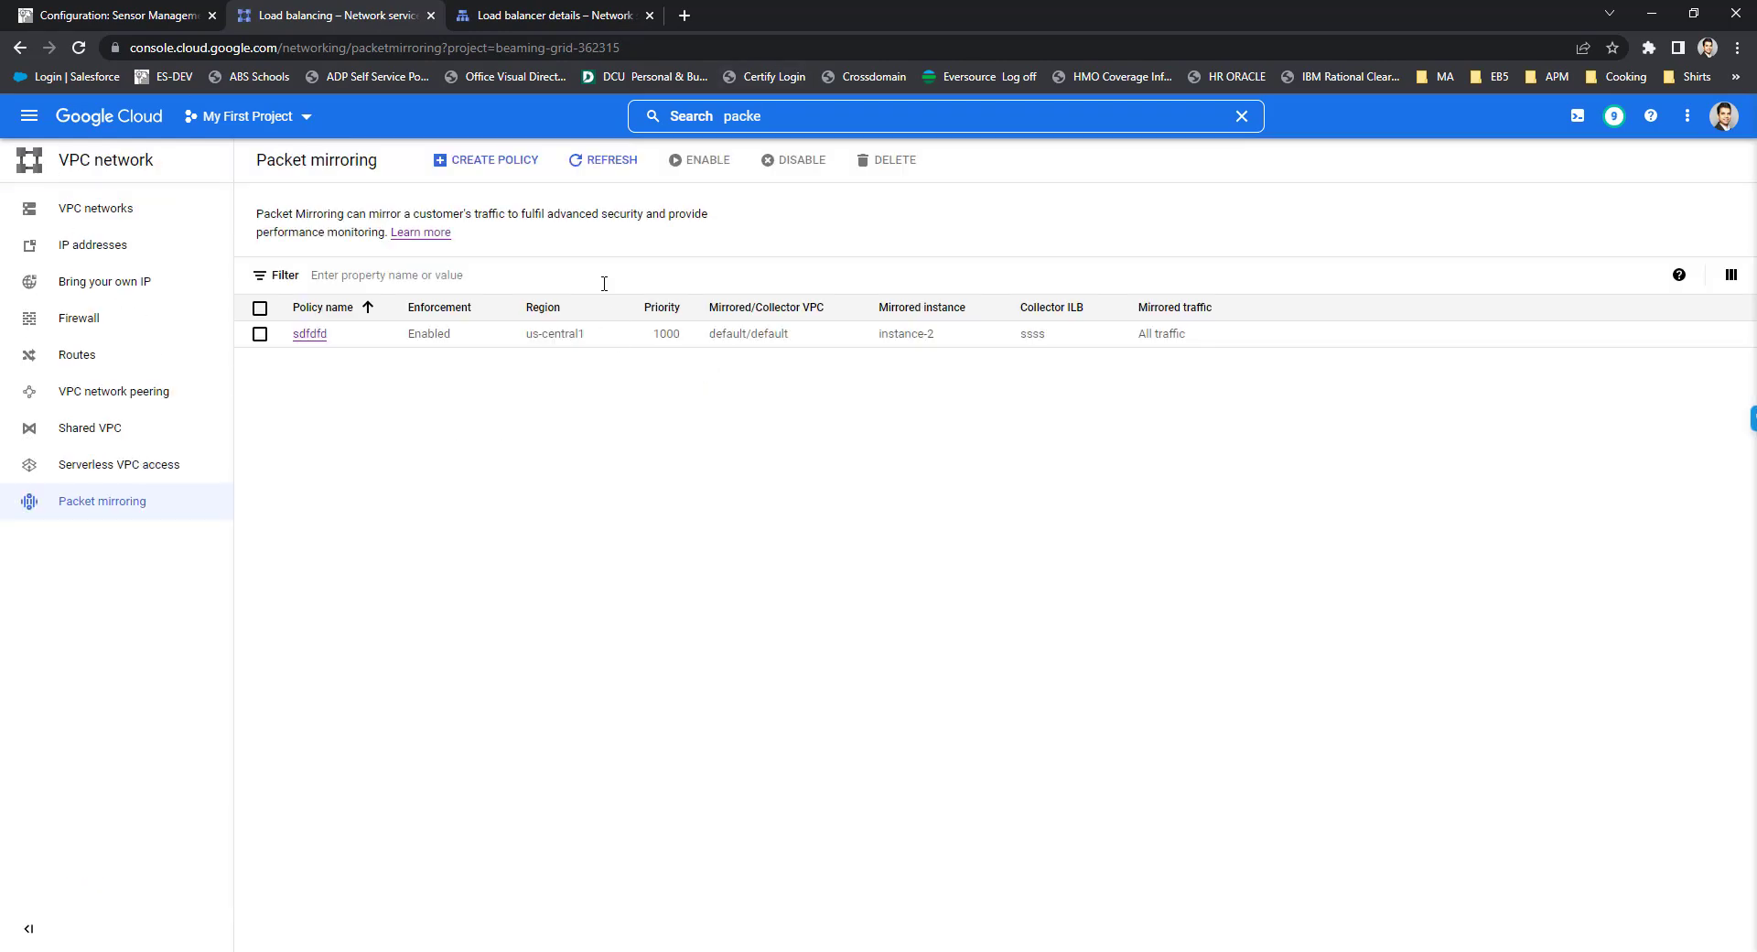
# Step: Start a new packet mirroring policy named sample1 in region us-central1 and complete its policy overview
pyautogui.click(492, 170)
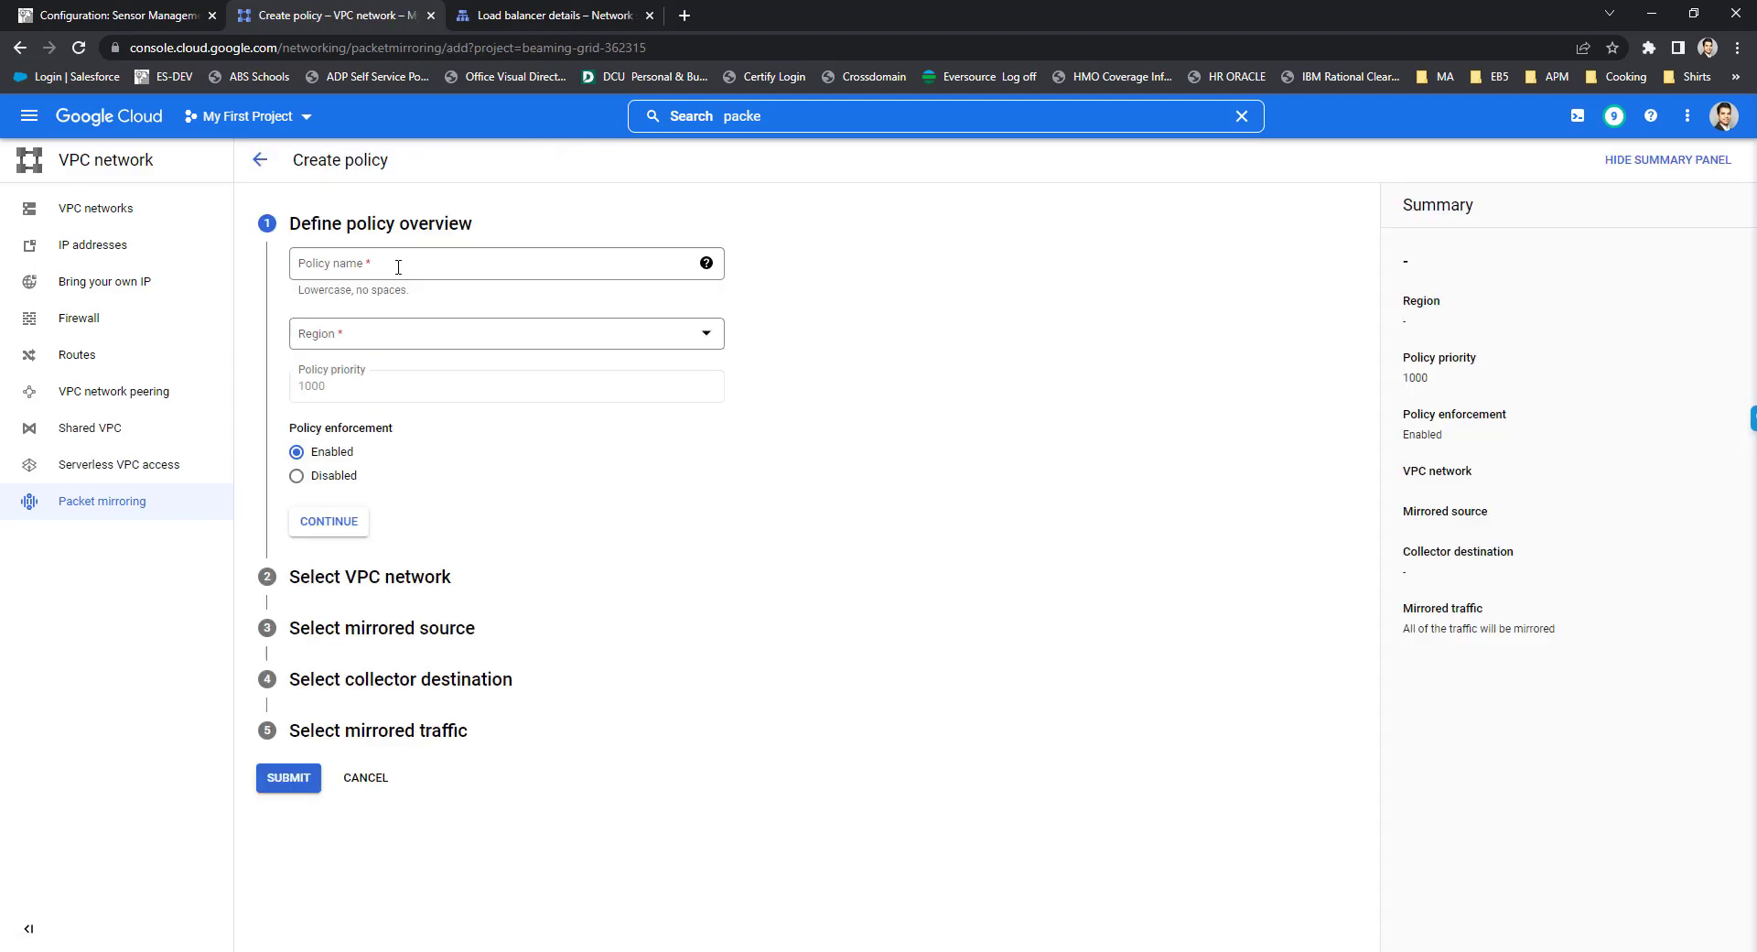
pyautogui.click(398, 266)
pyautogui.write('sam')
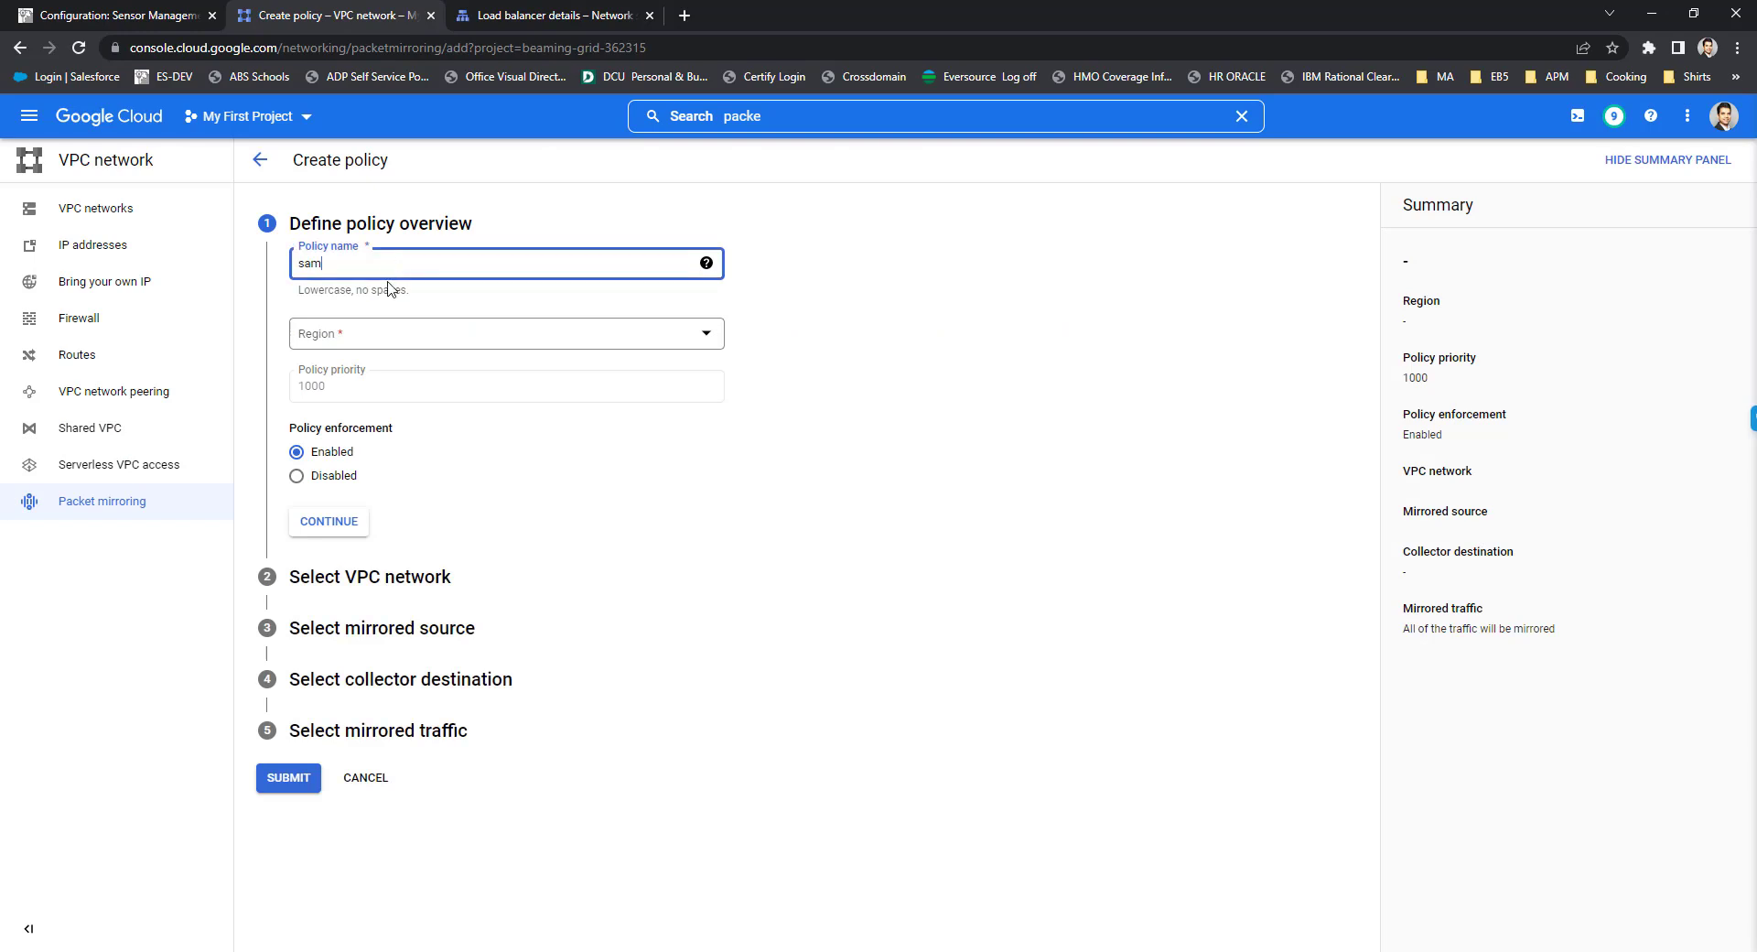
pyautogui.write('ple1')
pyautogui.click(374, 343)
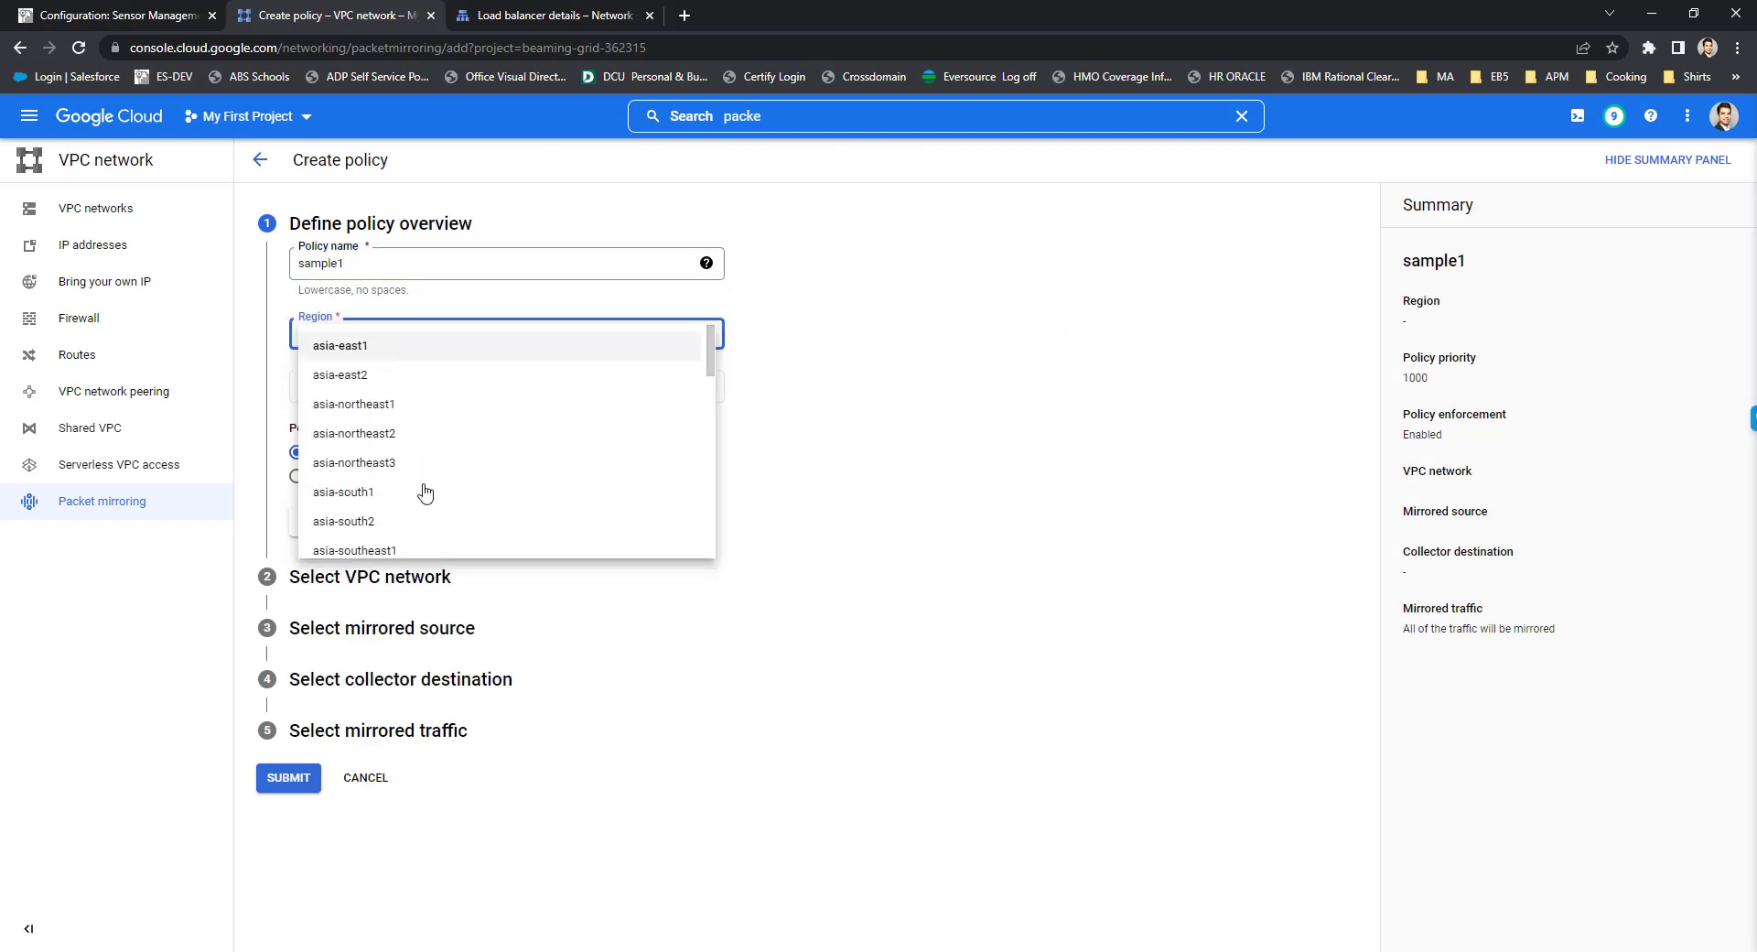
pyautogui.scroll(-2, 421, 494)
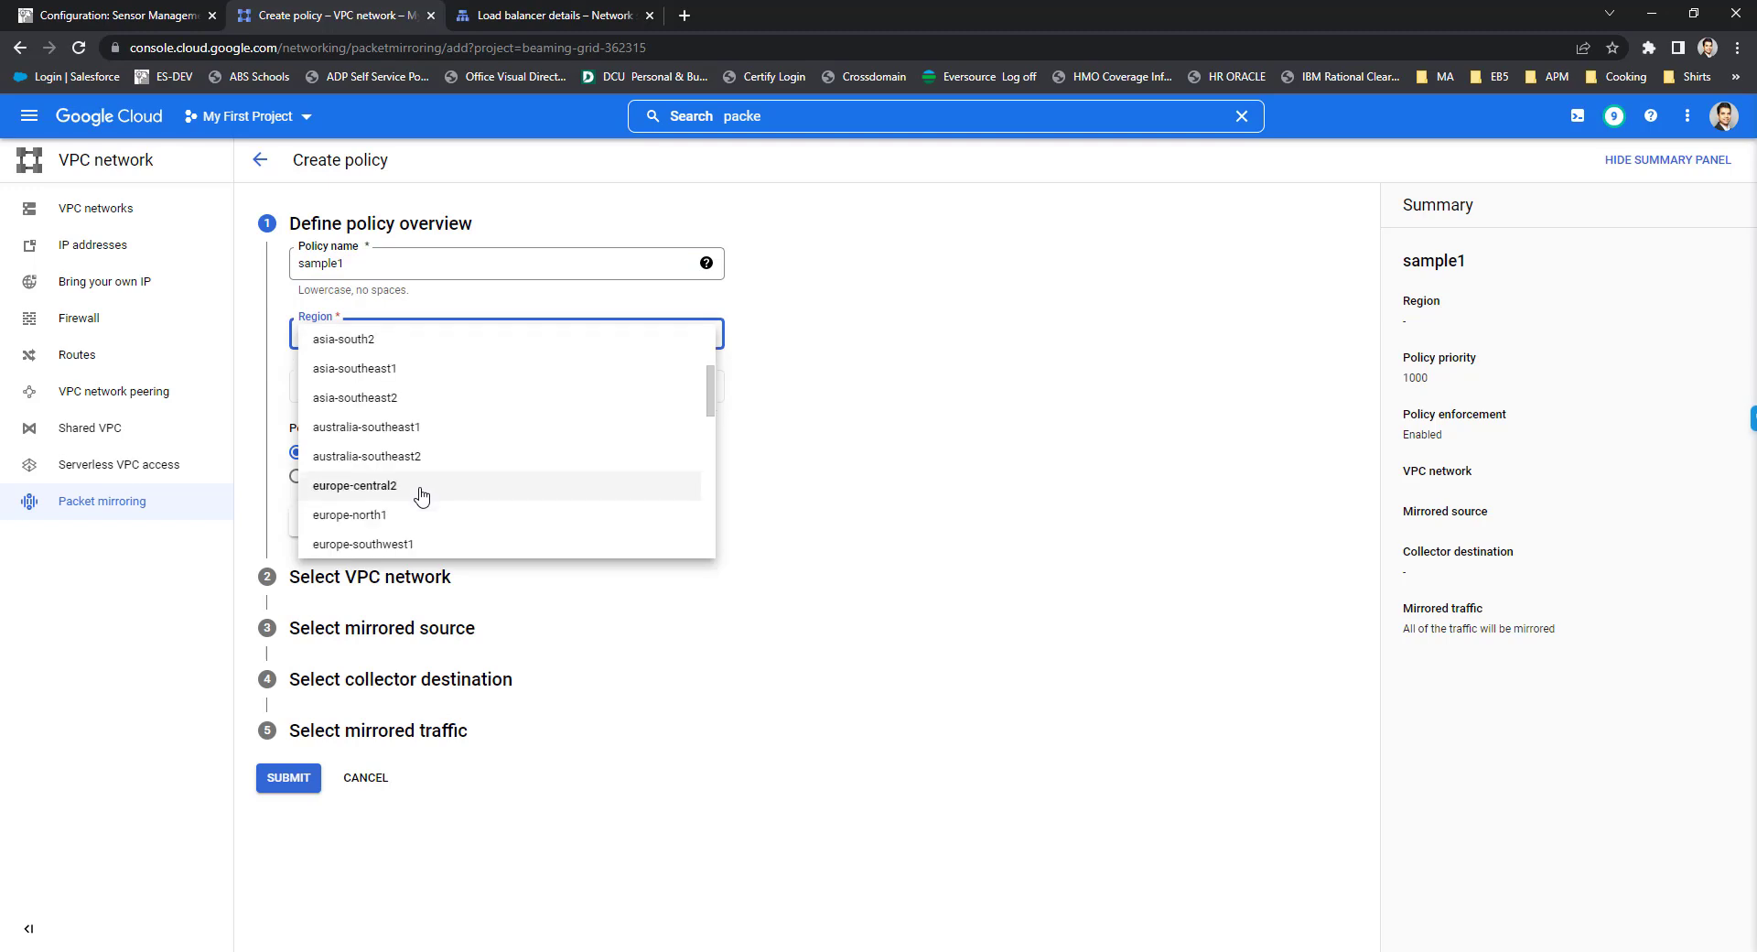
pyautogui.scroll(-1, 422, 495)
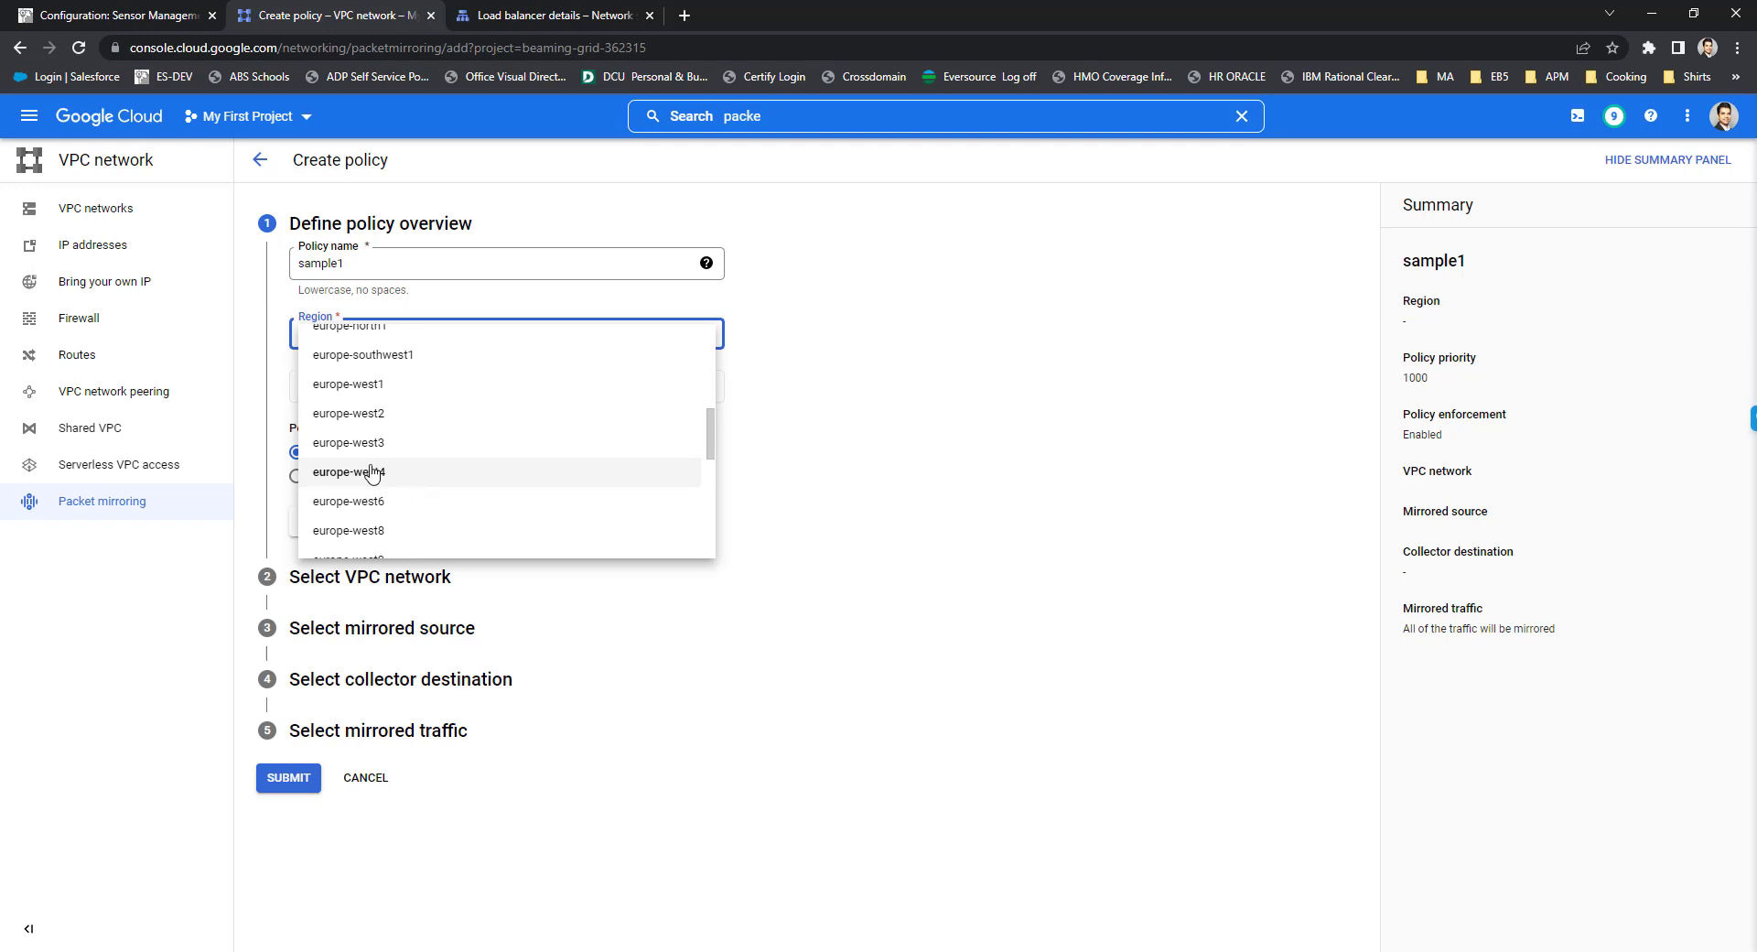
pyautogui.scroll(-4, 421, 492)
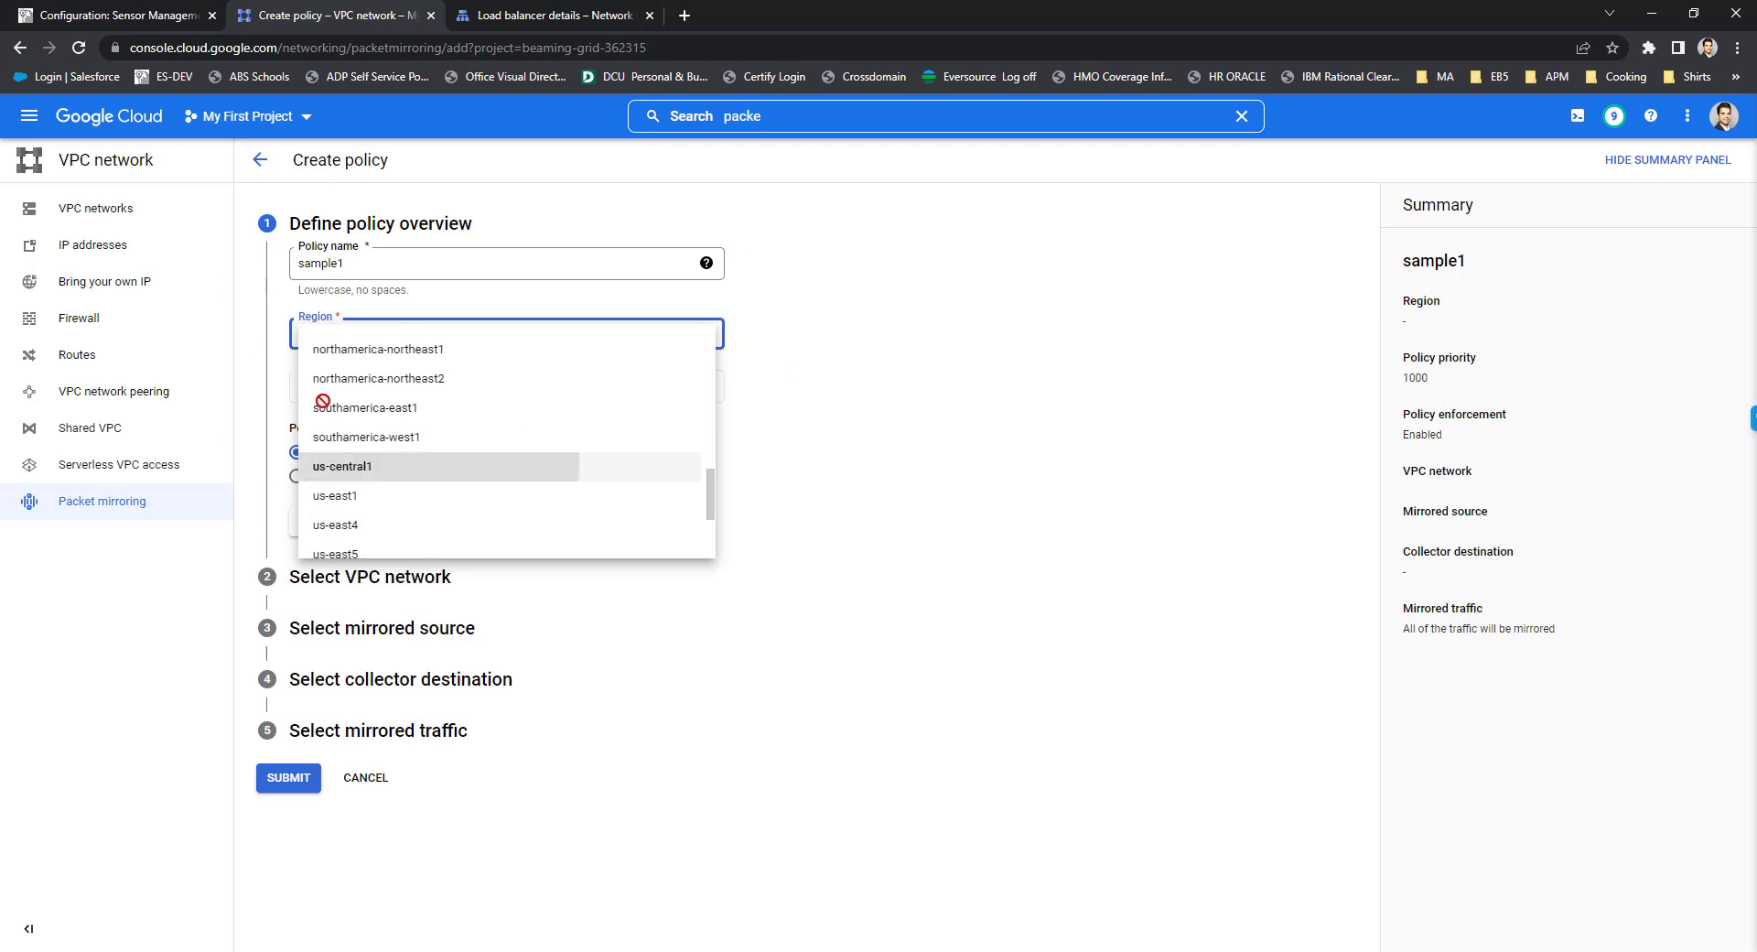
pyautogui.click(358, 466)
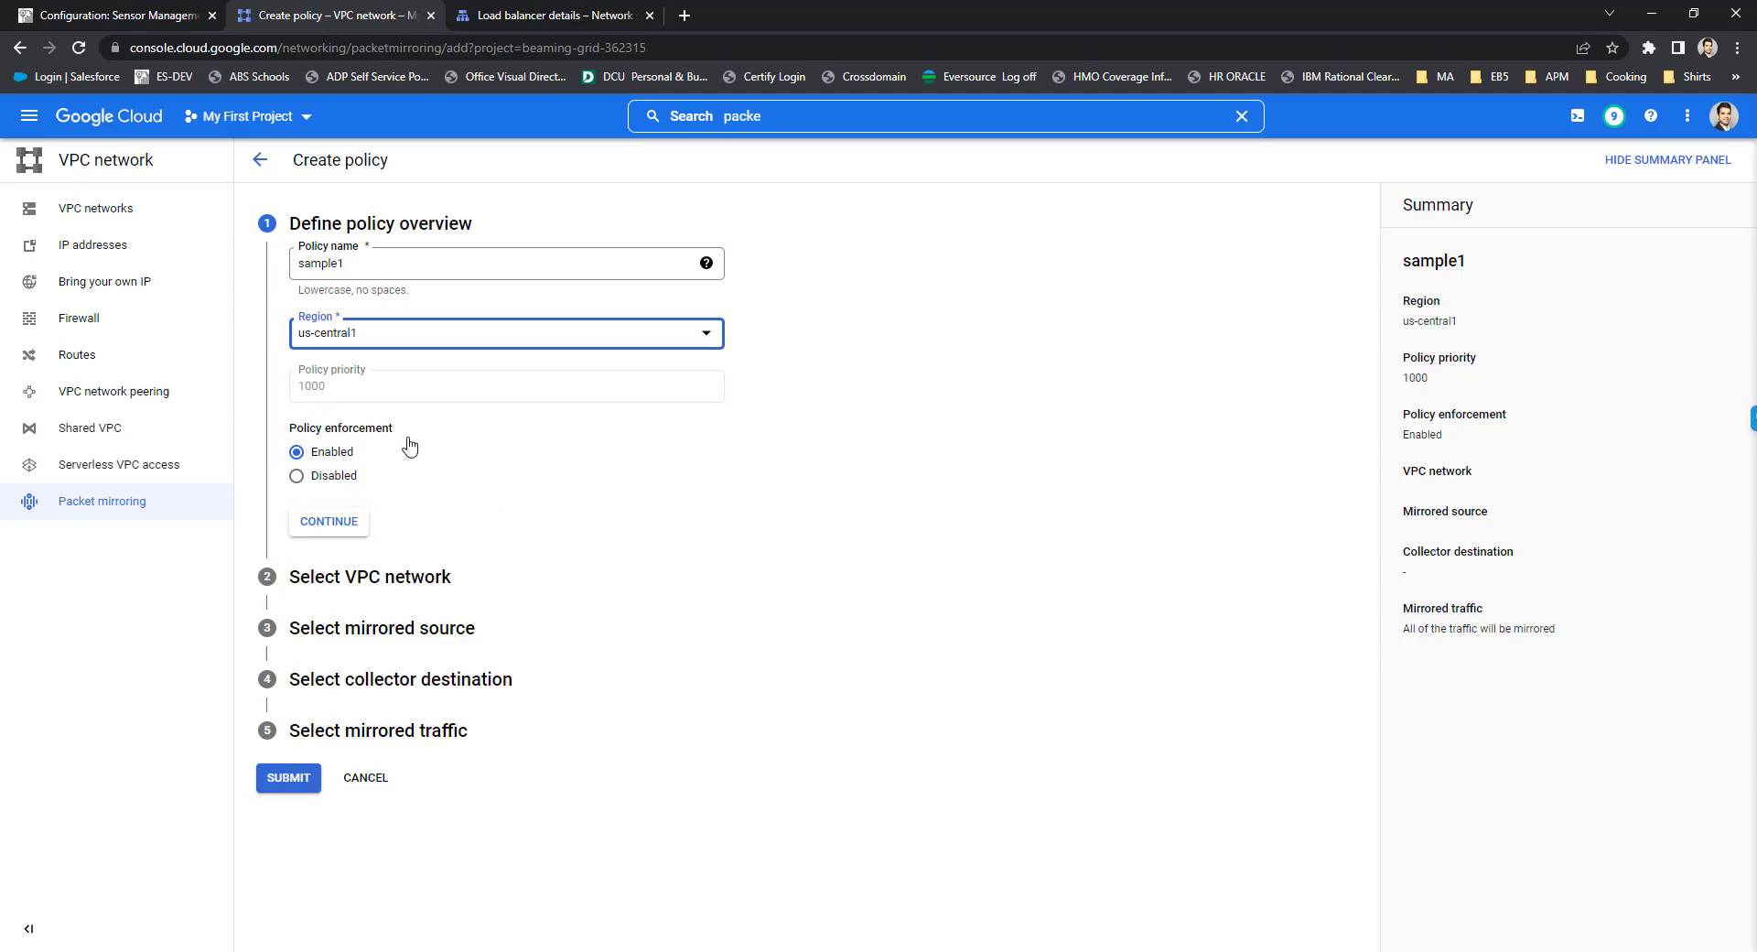
pyautogui.click(364, 520)
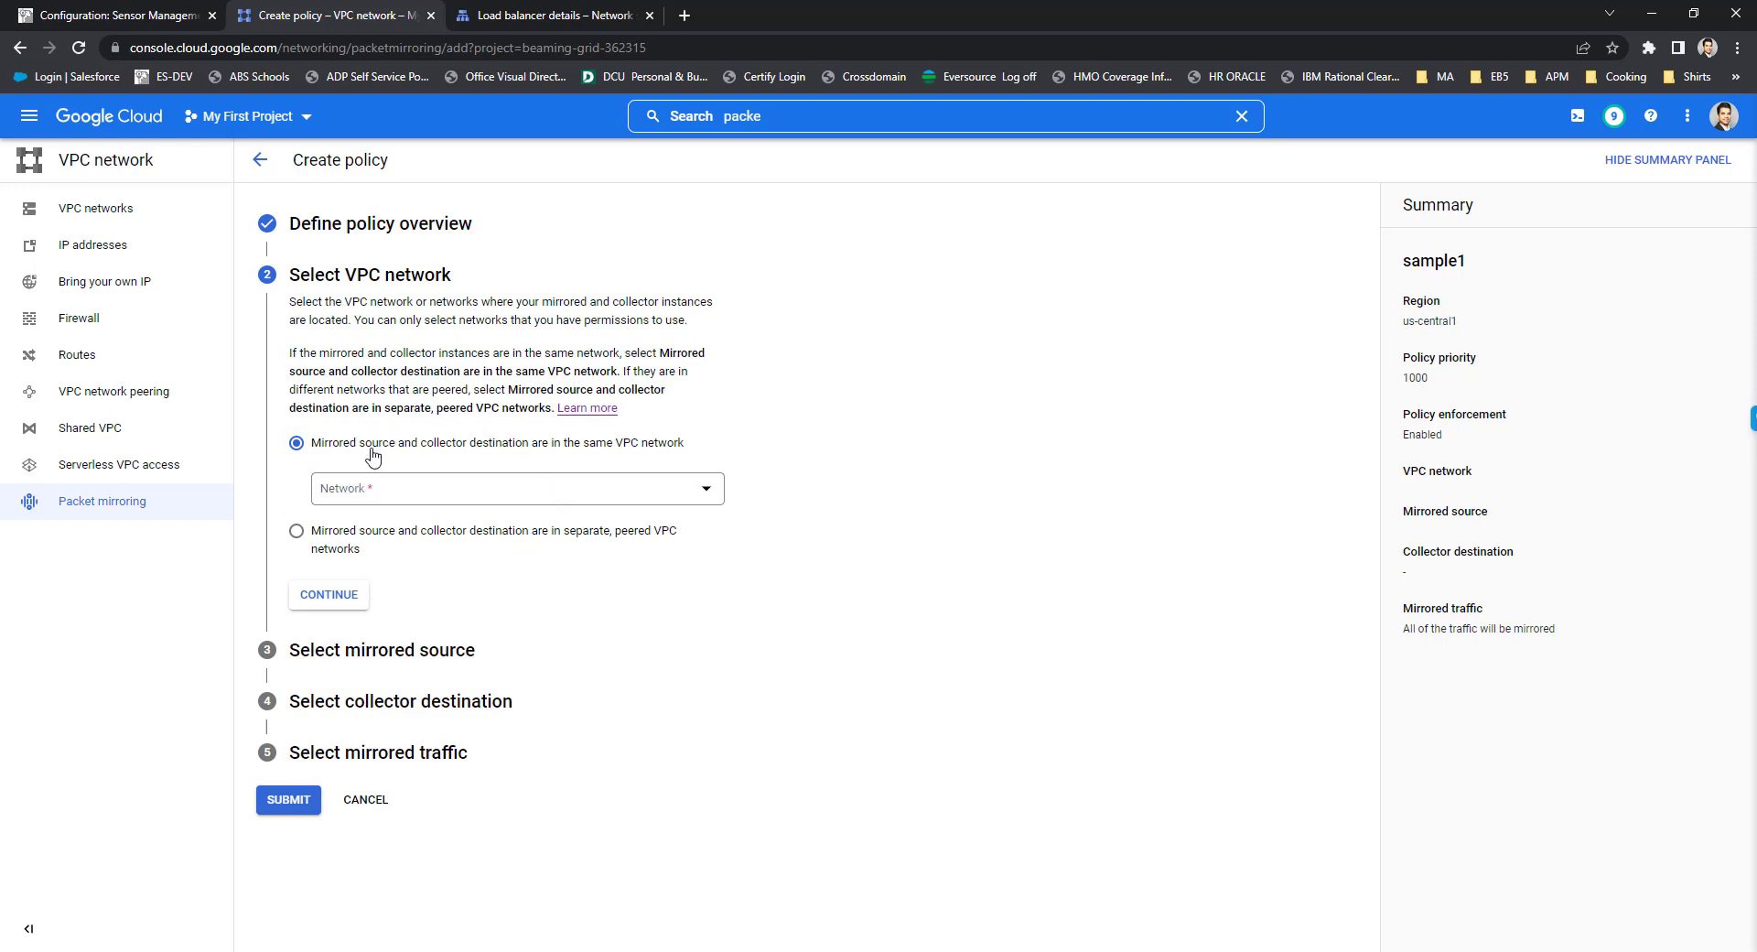
# Step: Choose default as the shared VPC network for the mirrored source and collector destination
pyautogui.click(390, 503)
pyautogui.click(377, 557)
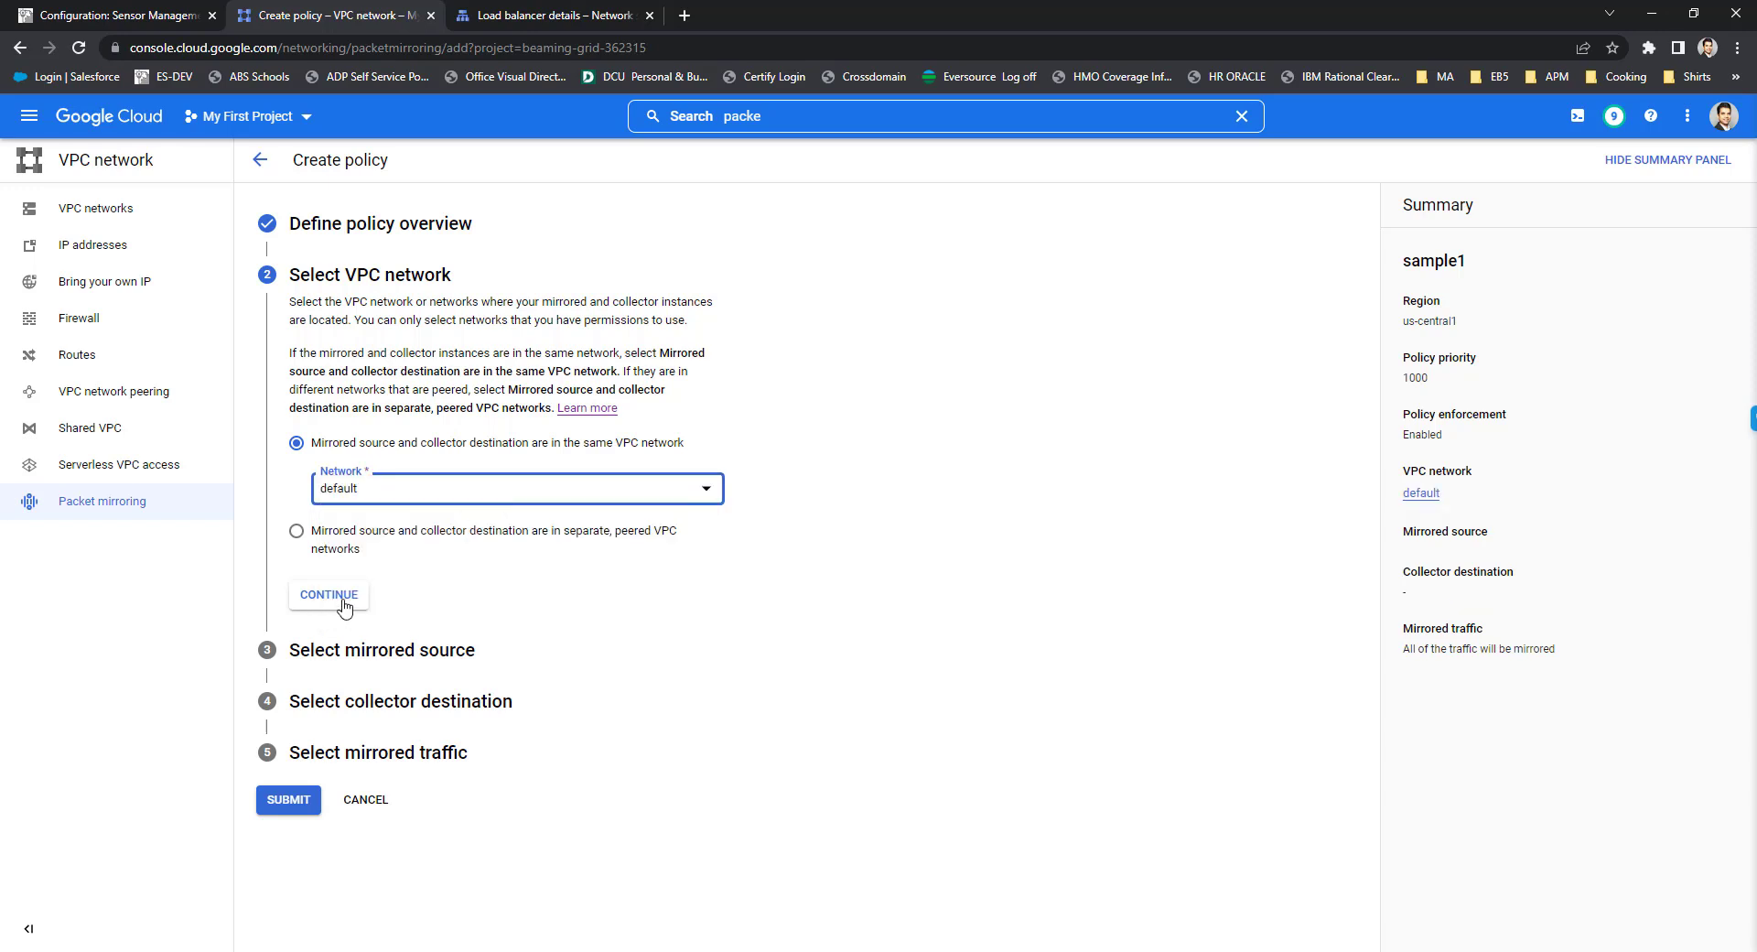
pyautogui.click(344, 604)
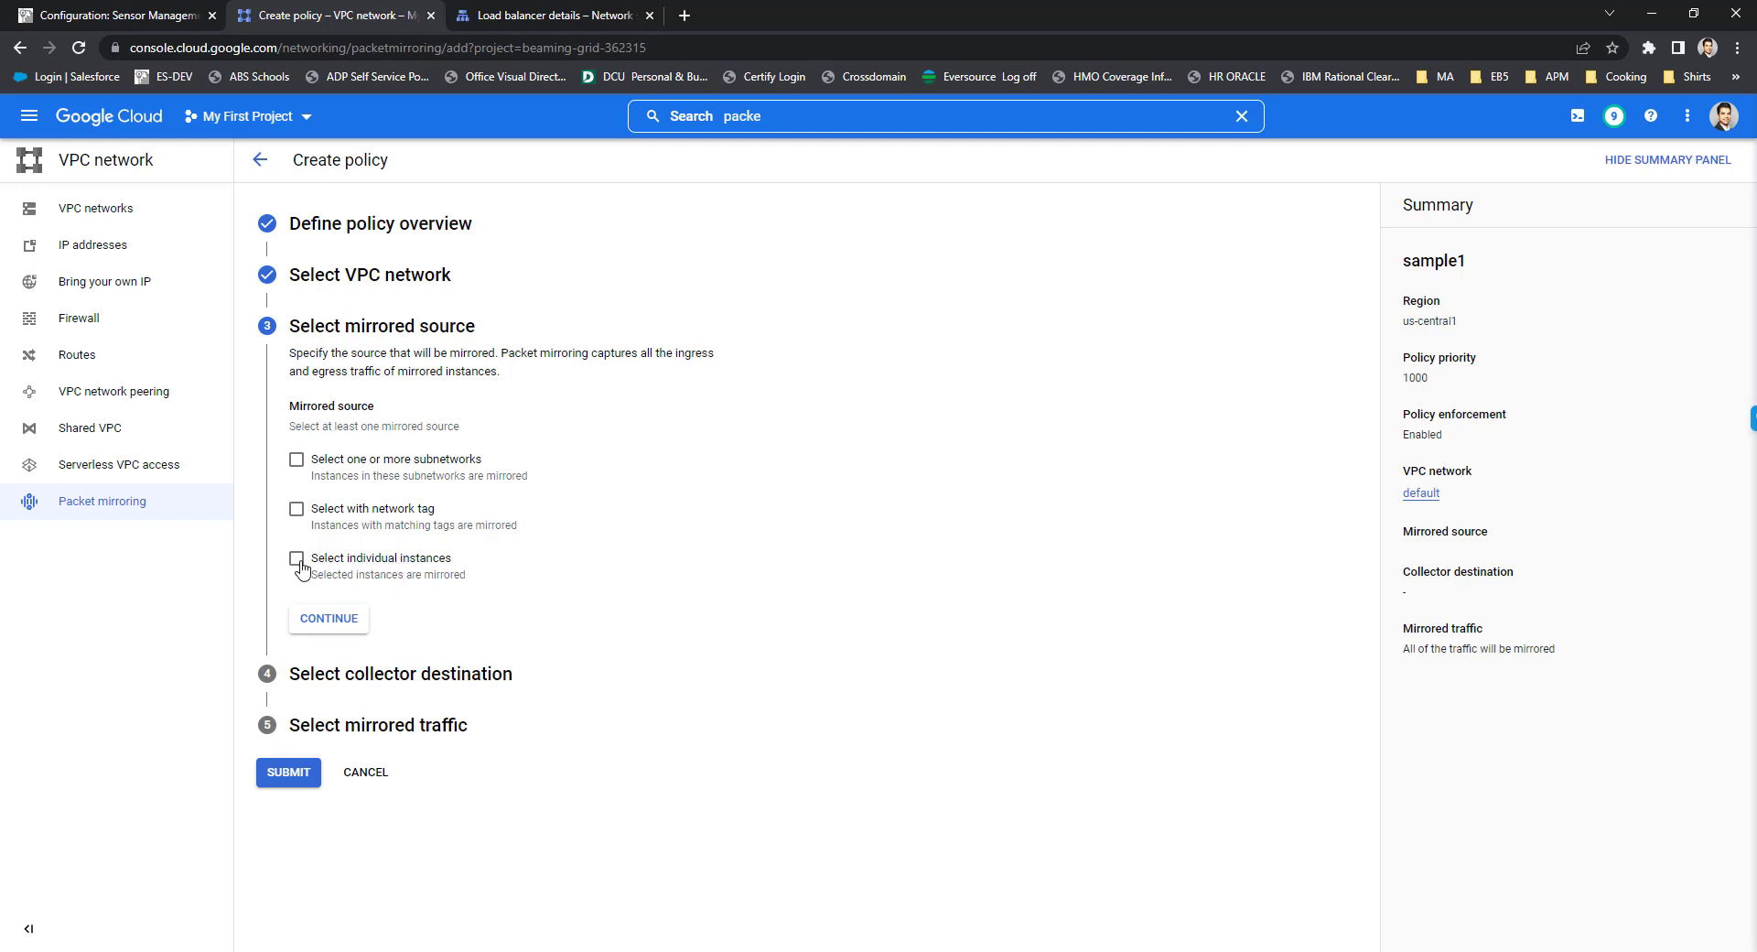
# Step: Set the mirrored source to individual instances and select instance-2
pyautogui.click(354, 557)
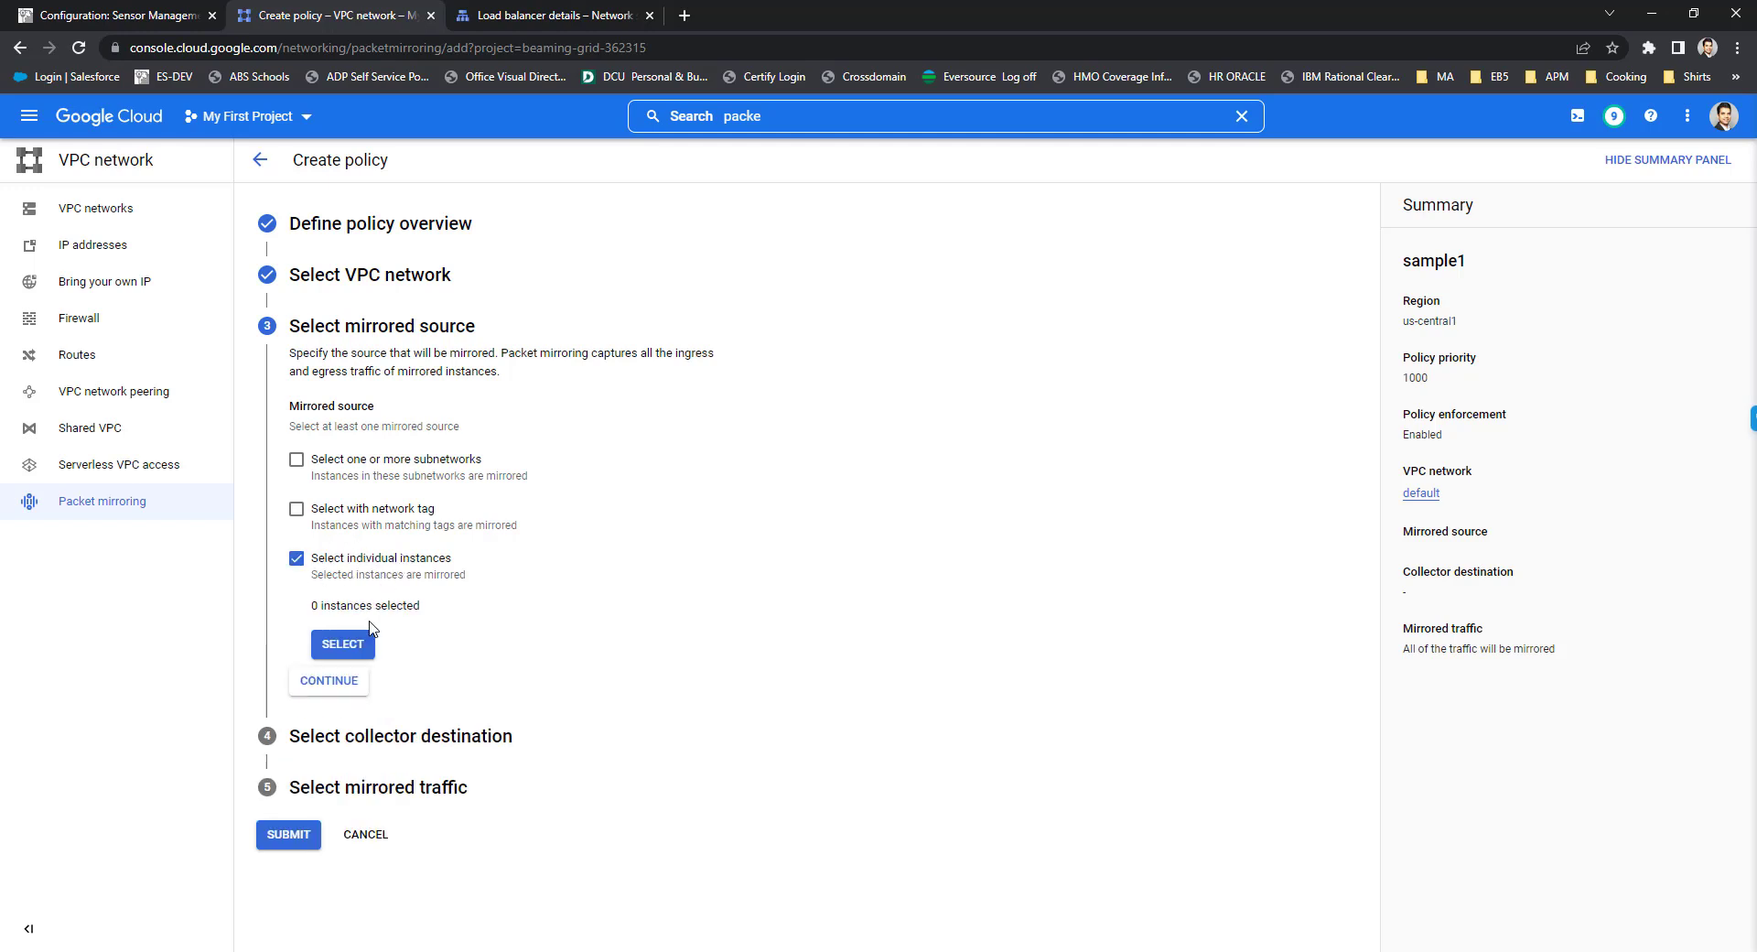
pyautogui.click(350, 645)
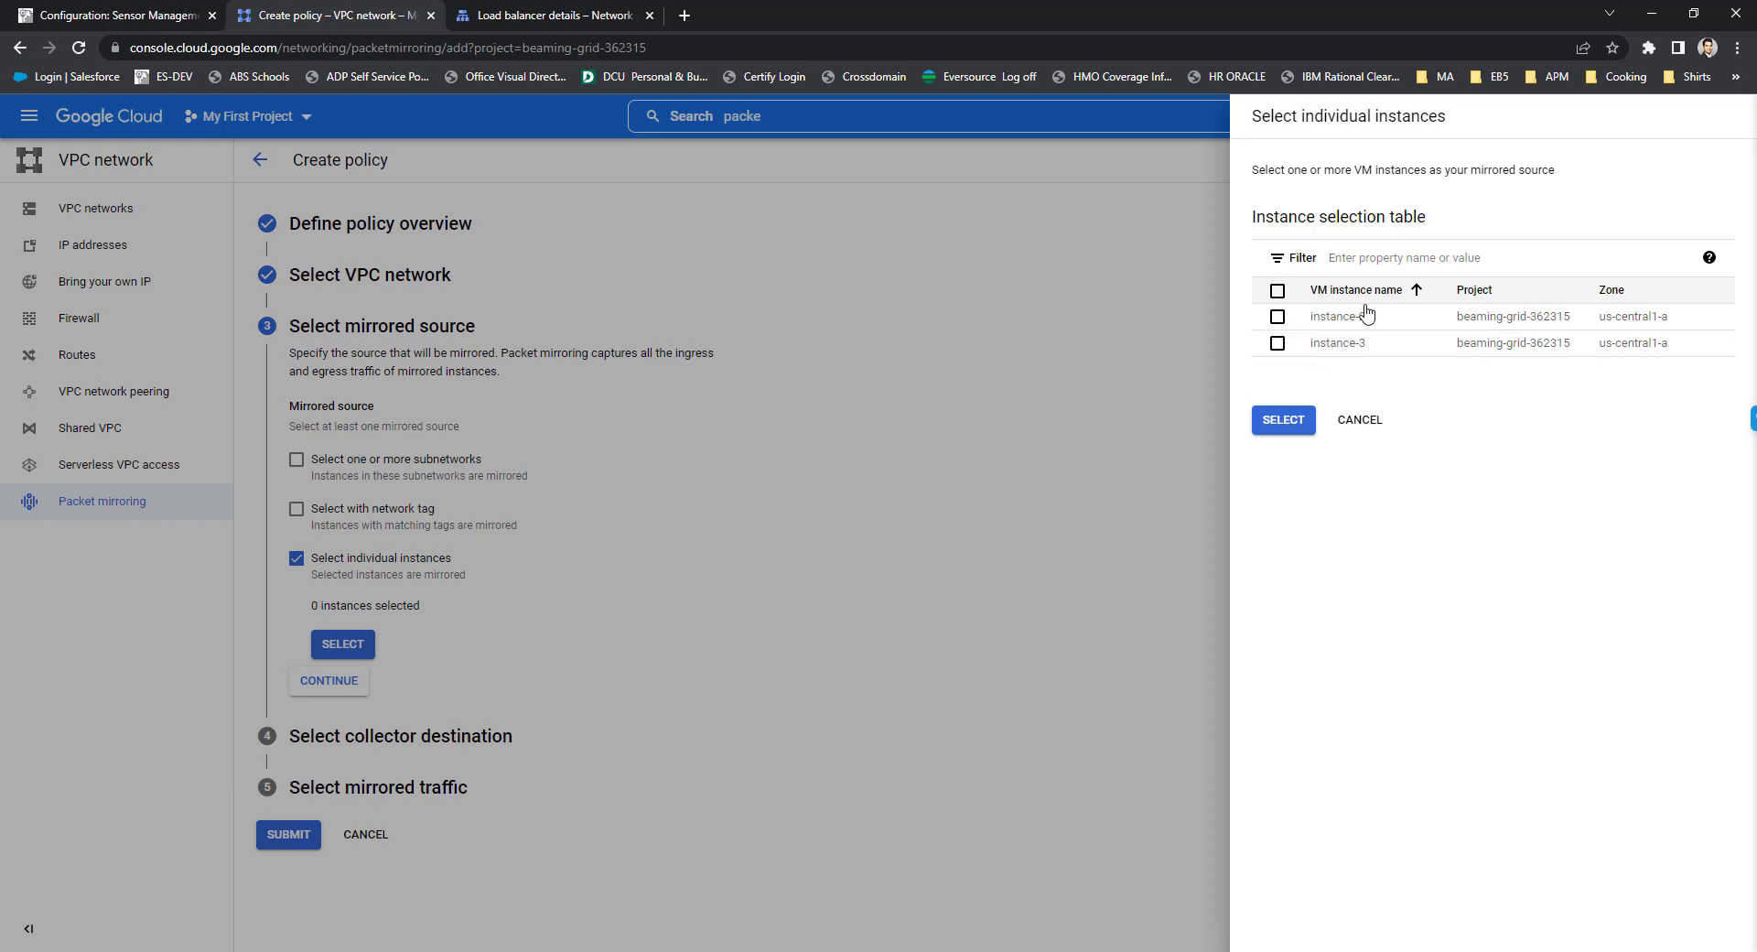
pyautogui.click(1277, 317)
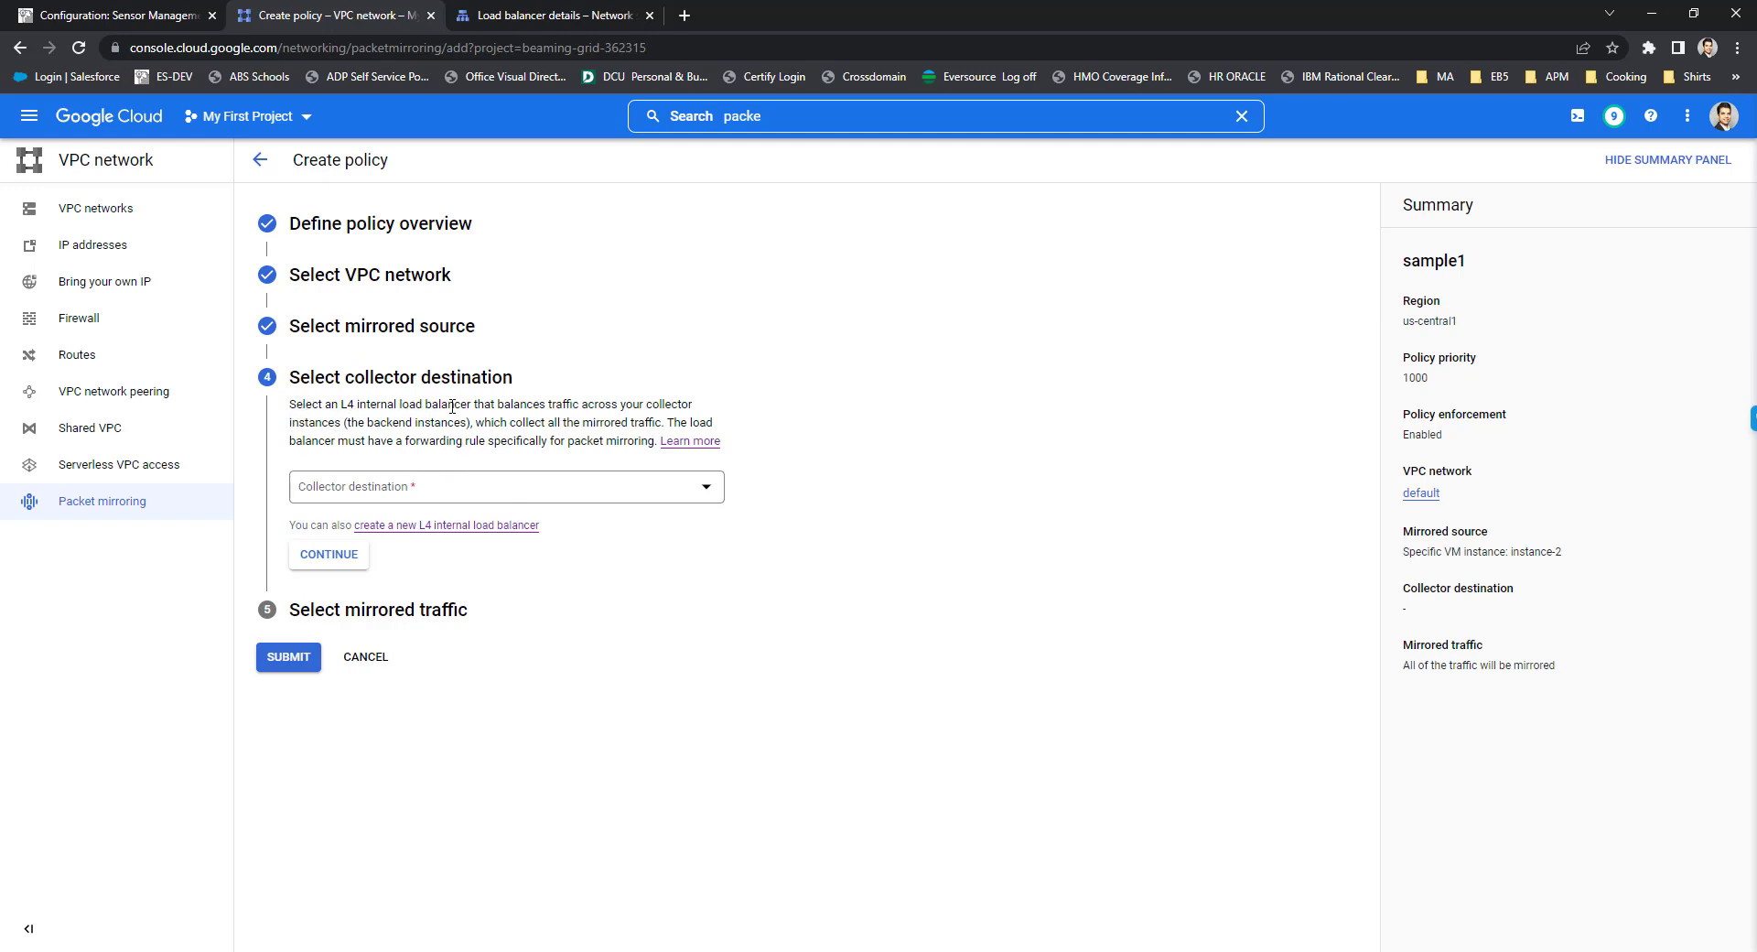
# Step: Choose ssss as the L4 internal load balancer collector destination, and cancel the policy at the mirrored traffic stage without submitting it
pyautogui.moveTo(303, 403); pyautogui.dragTo(325, 384)
pyautogui.moveTo(475, 403); pyautogui.dragTo(478, 404)
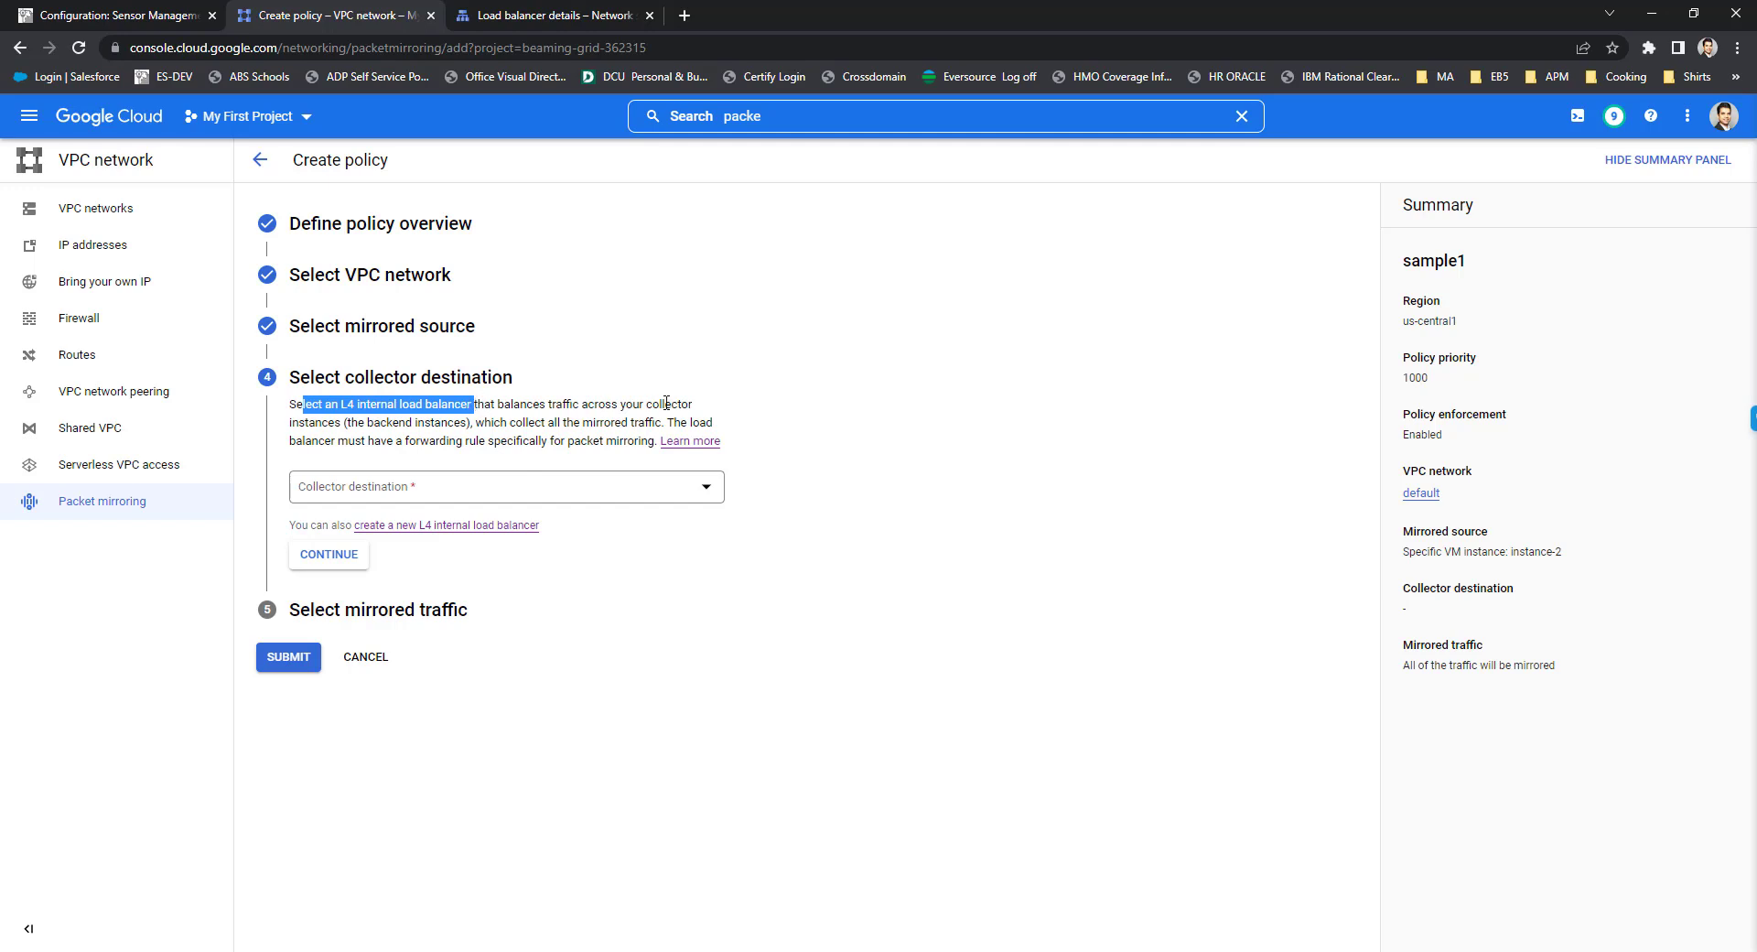
pyautogui.click(460, 419)
pyautogui.click(356, 485)
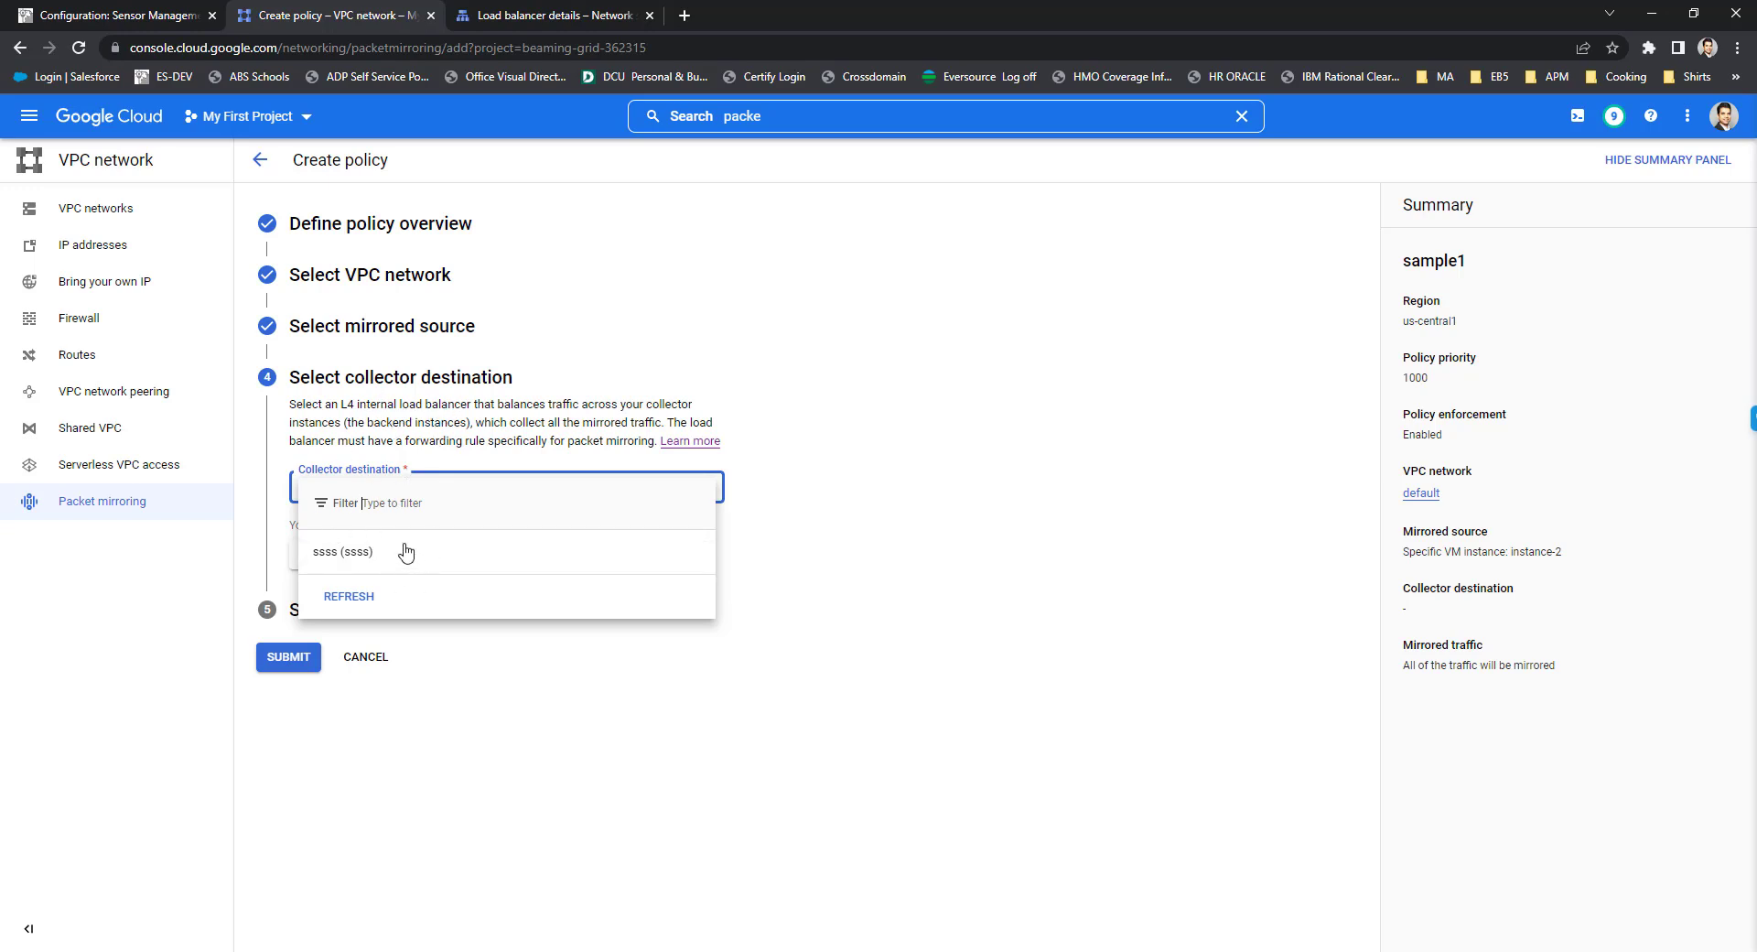
pyautogui.click(322, 557)
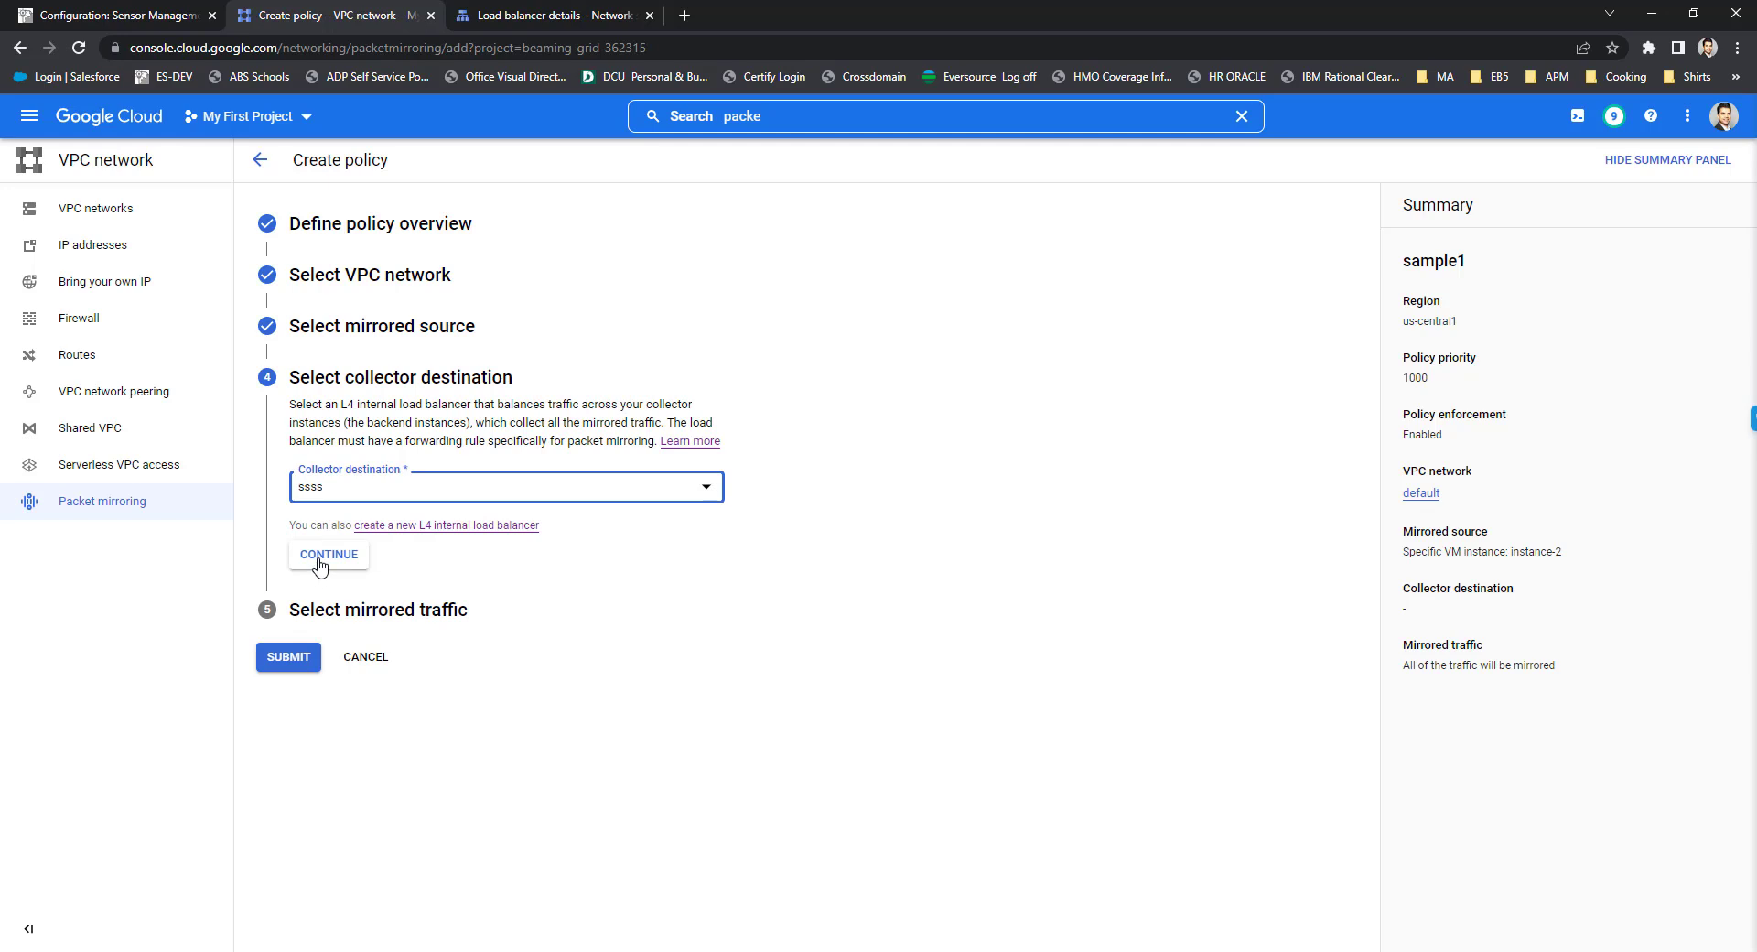
pyautogui.click(331, 553)
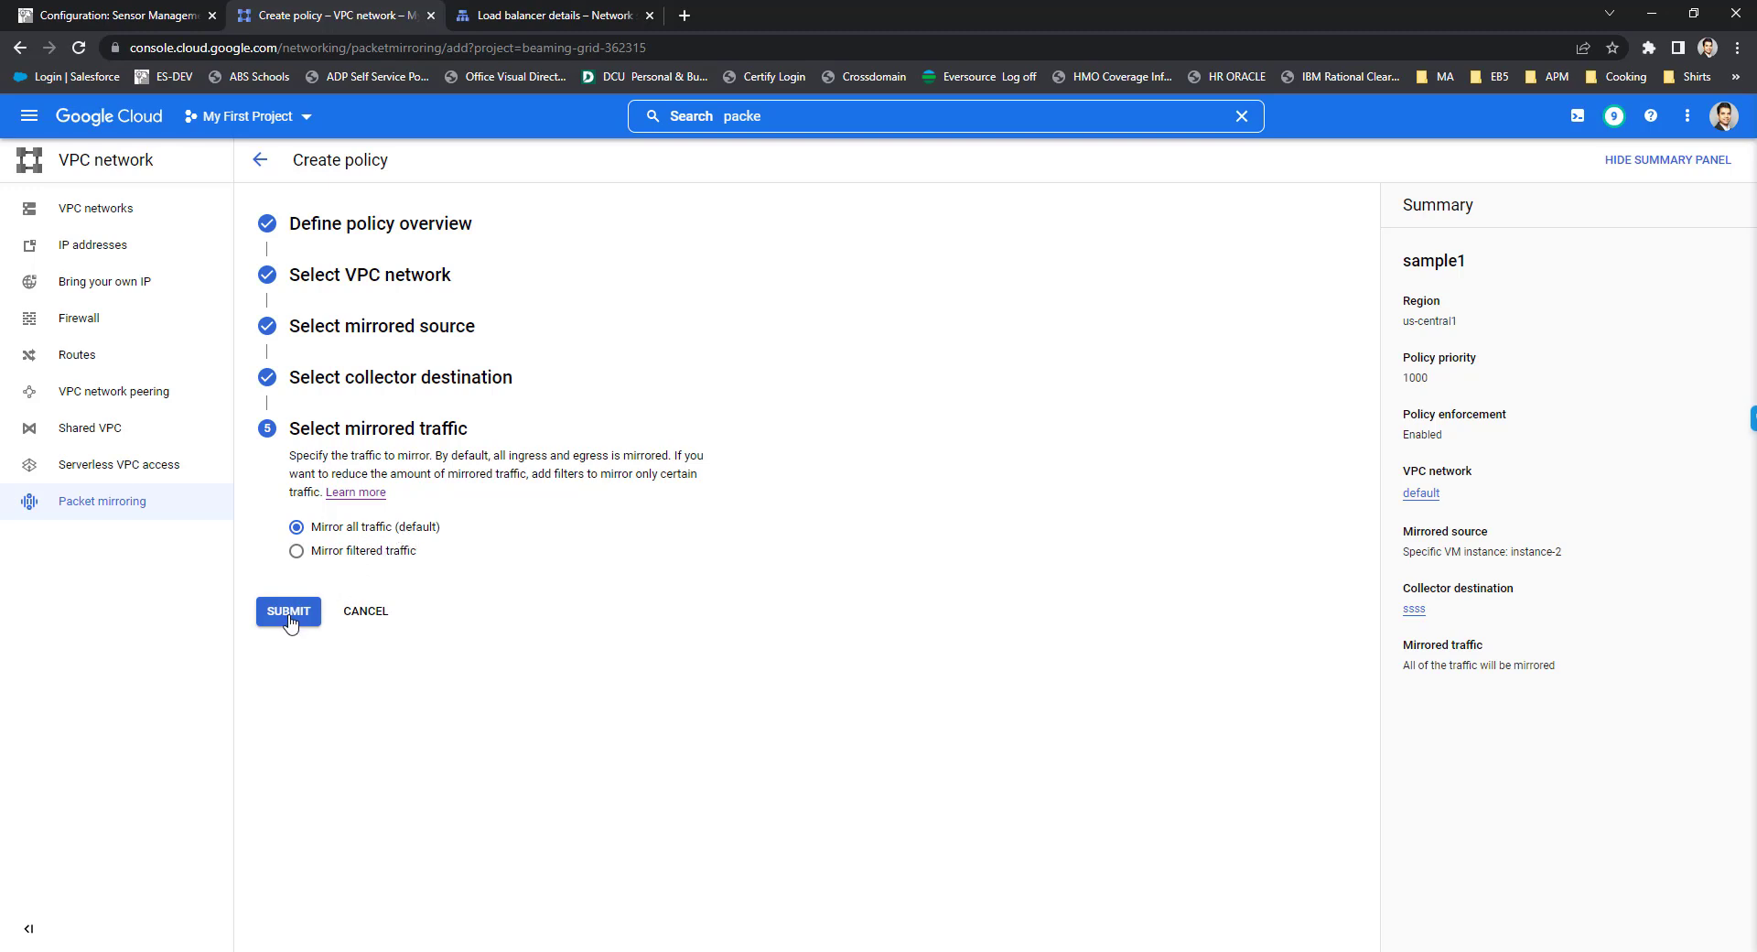
pyautogui.click(365, 611)
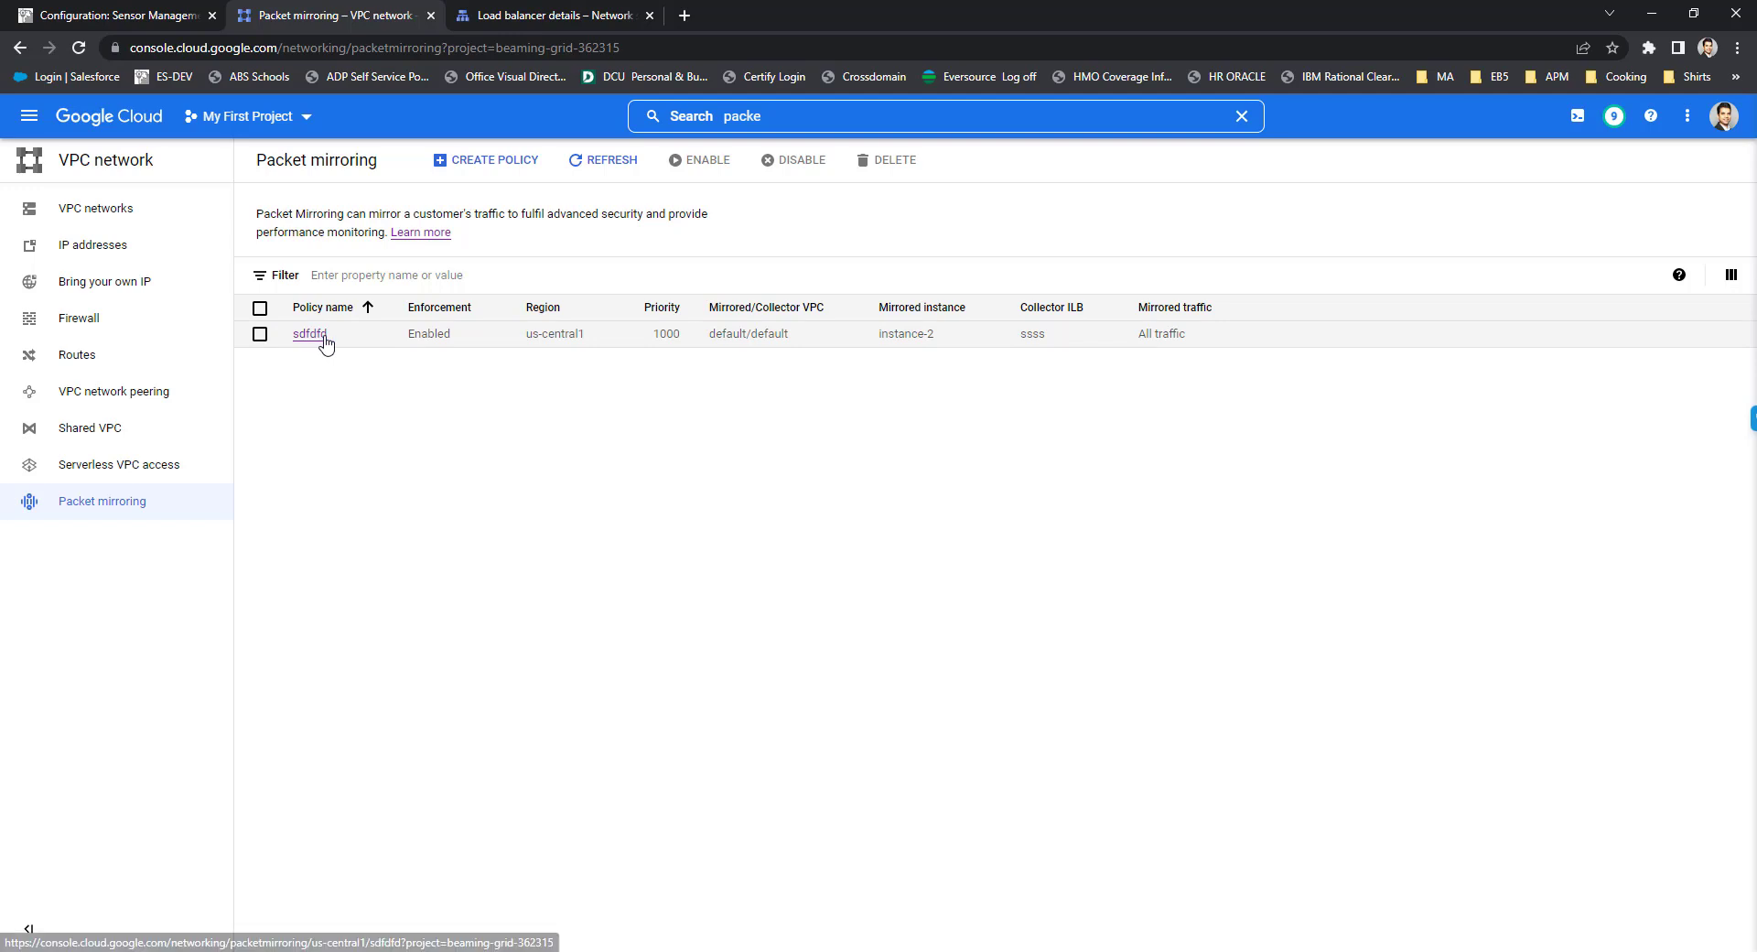
# Step: Open the details of the existing packet mirroring policy sdfdfd
pyautogui.click(310, 334)
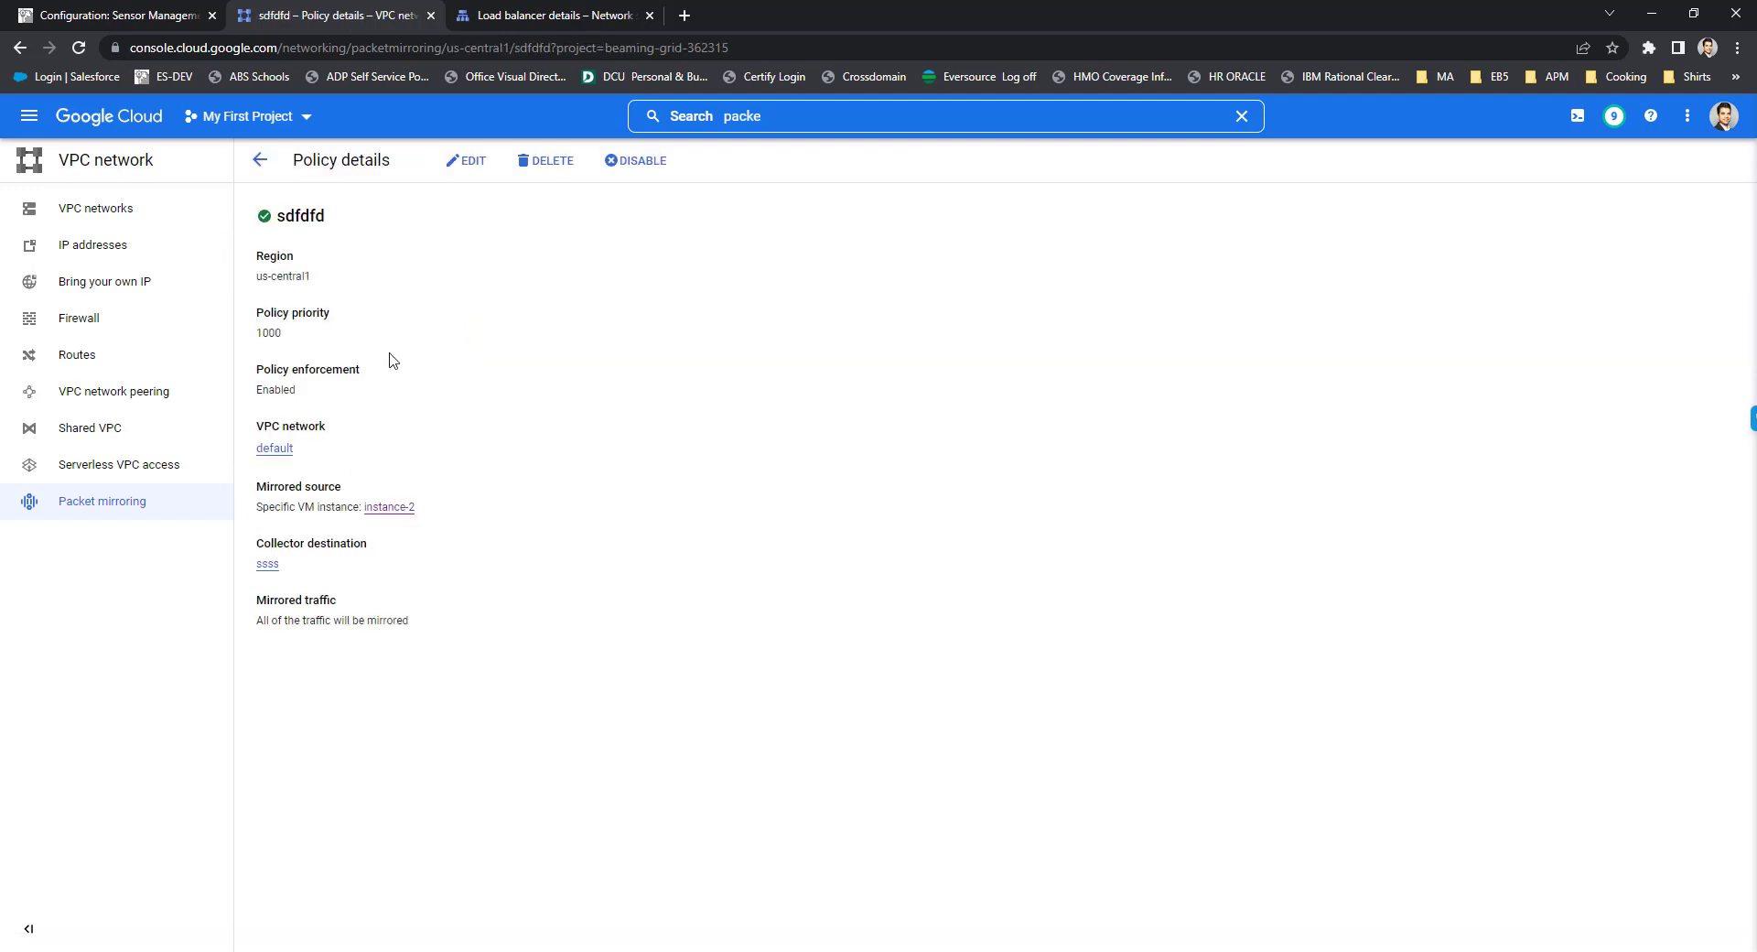